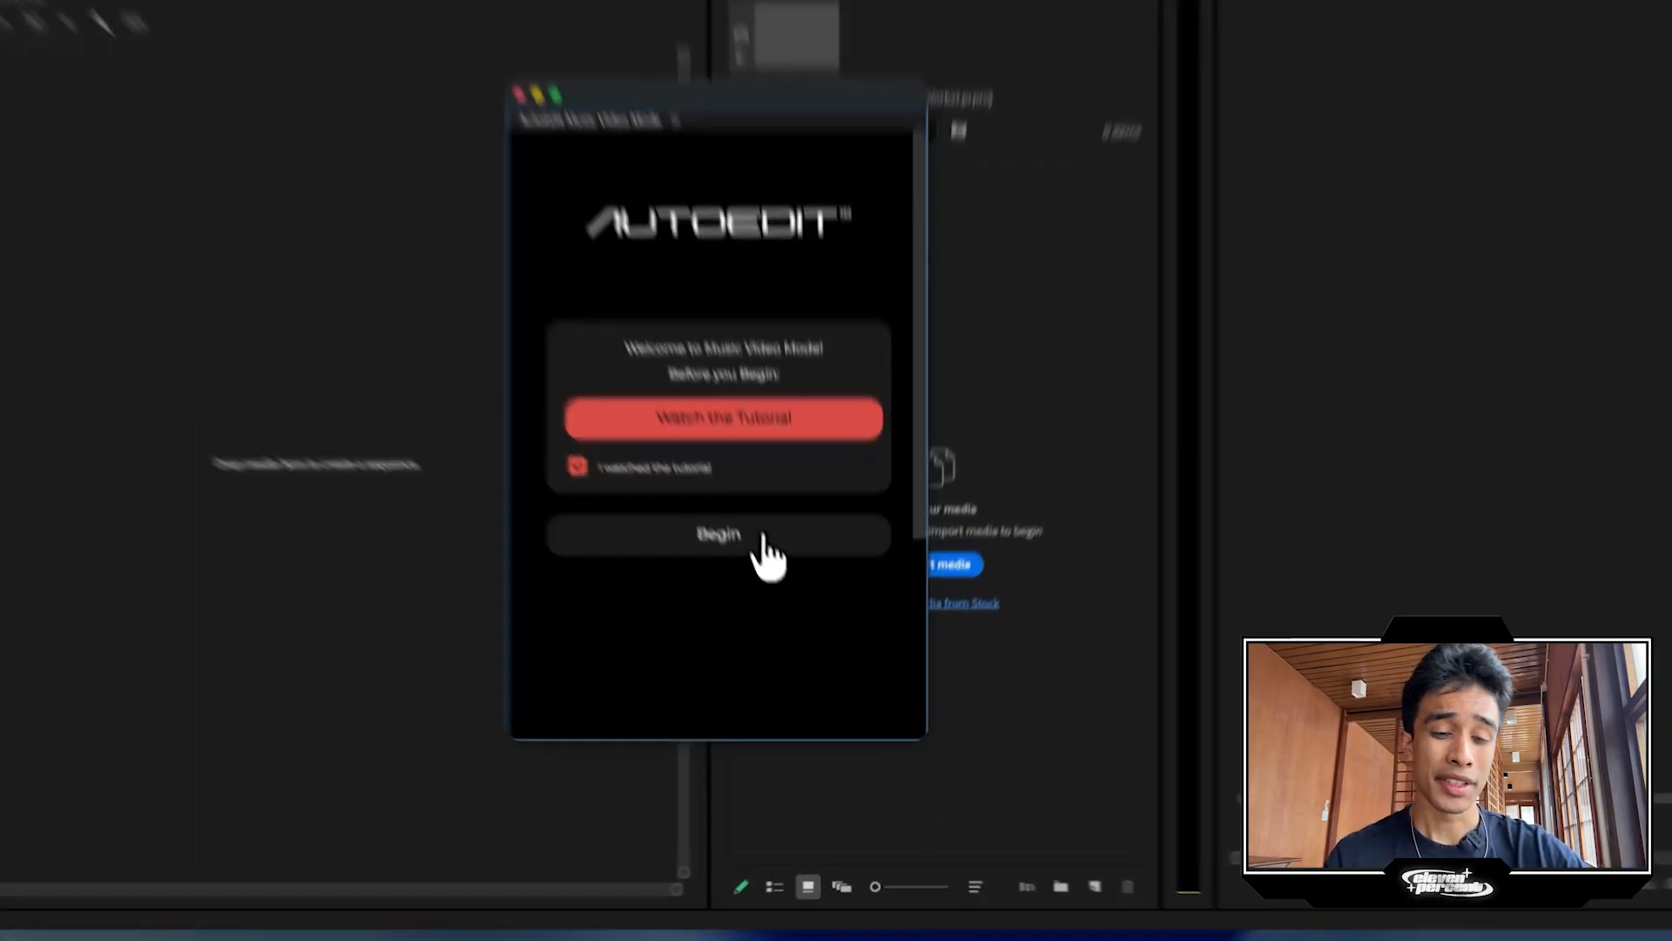
# Begin Music Video Mode and enlarge the AutoEdit window downward so all its upload options fit
pyautogui.click(781, 584)
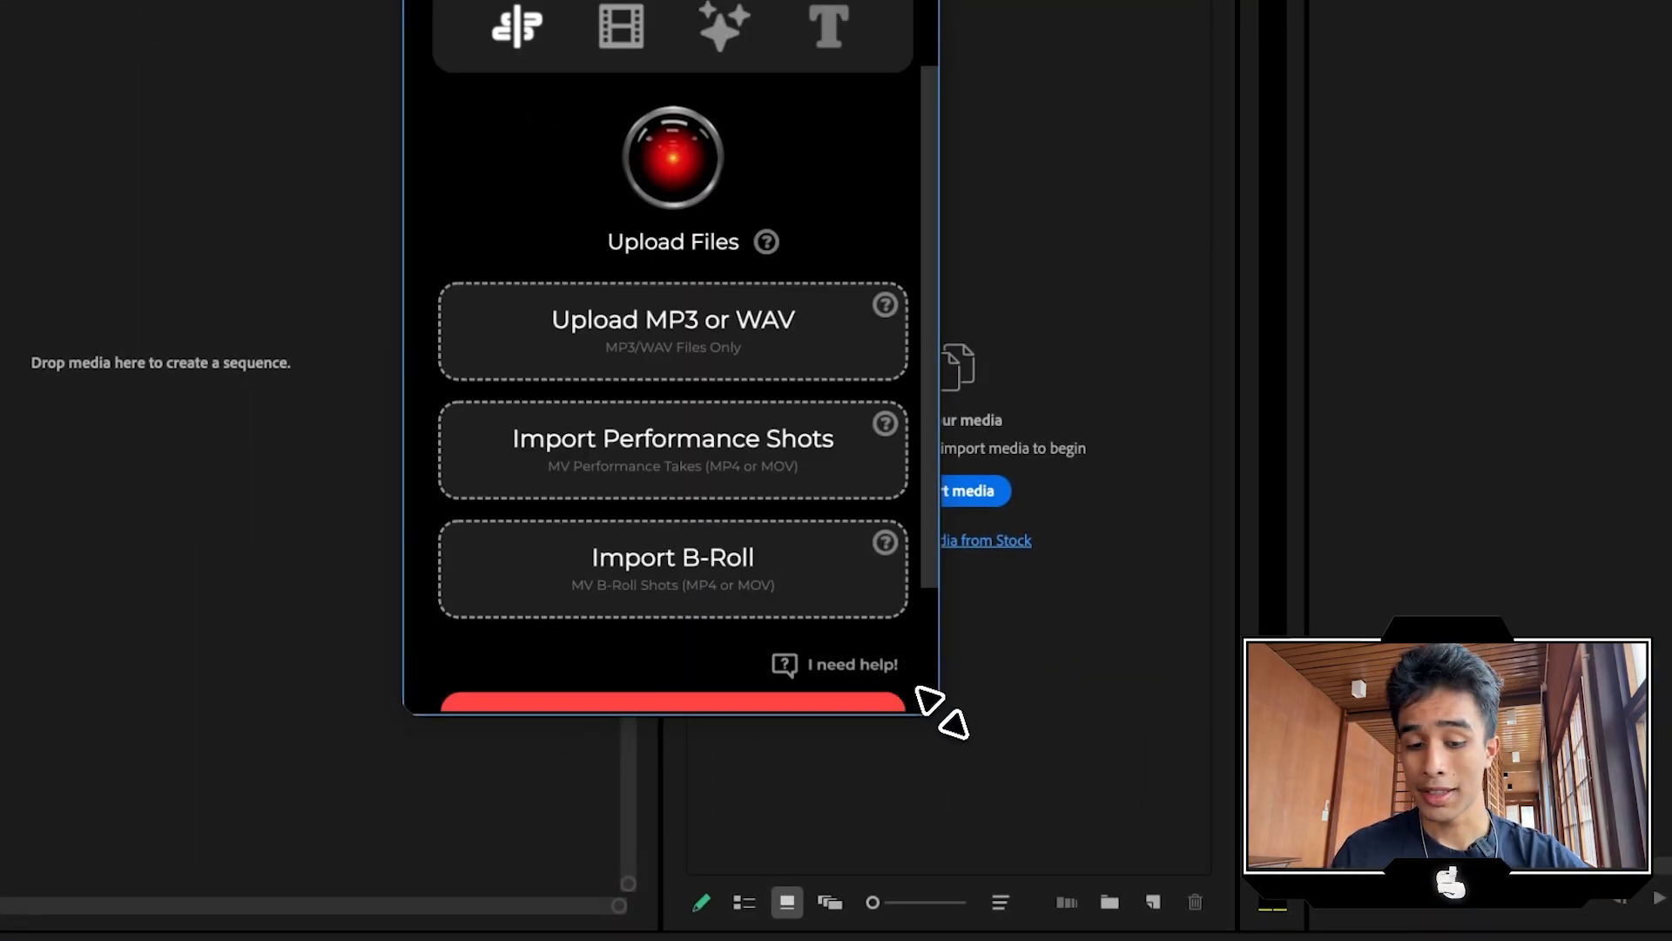
pyautogui.moveTo(941, 712); pyautogui.dragTo(941, 838)
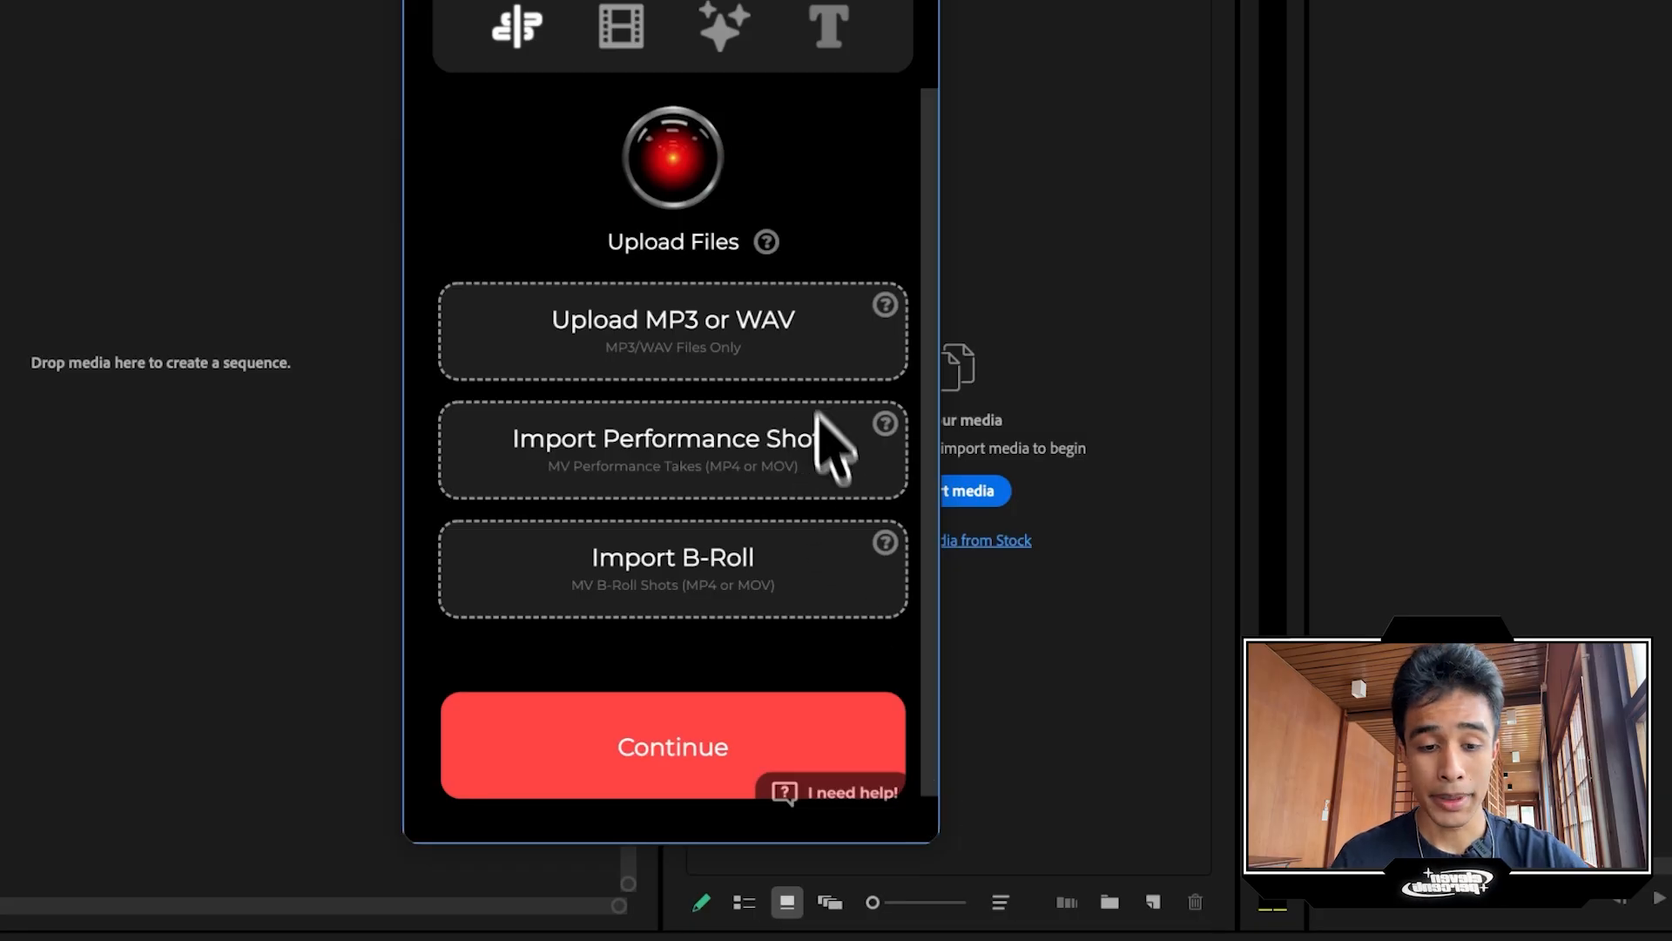
pyautogui.scroll(3, 767, 401)
# Upload Outtastate Audio.mp3 from the ExtraBrain drive as the song for the music video
pyautogui.click(714, 483)
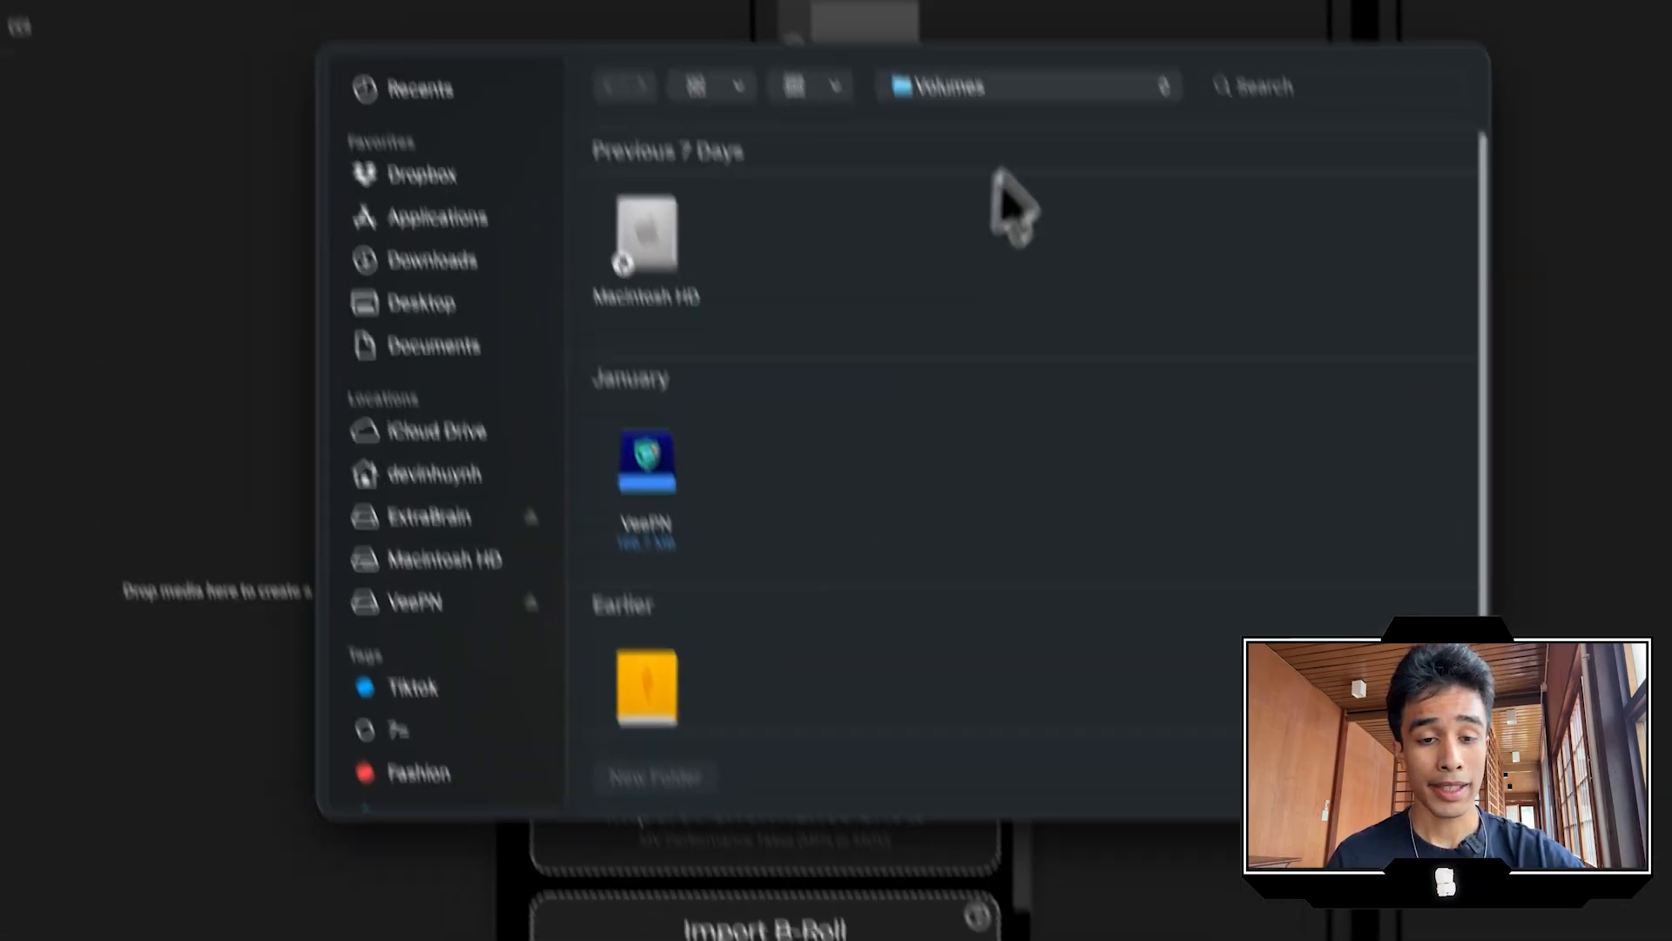
pyautogui.click(1015, 85)
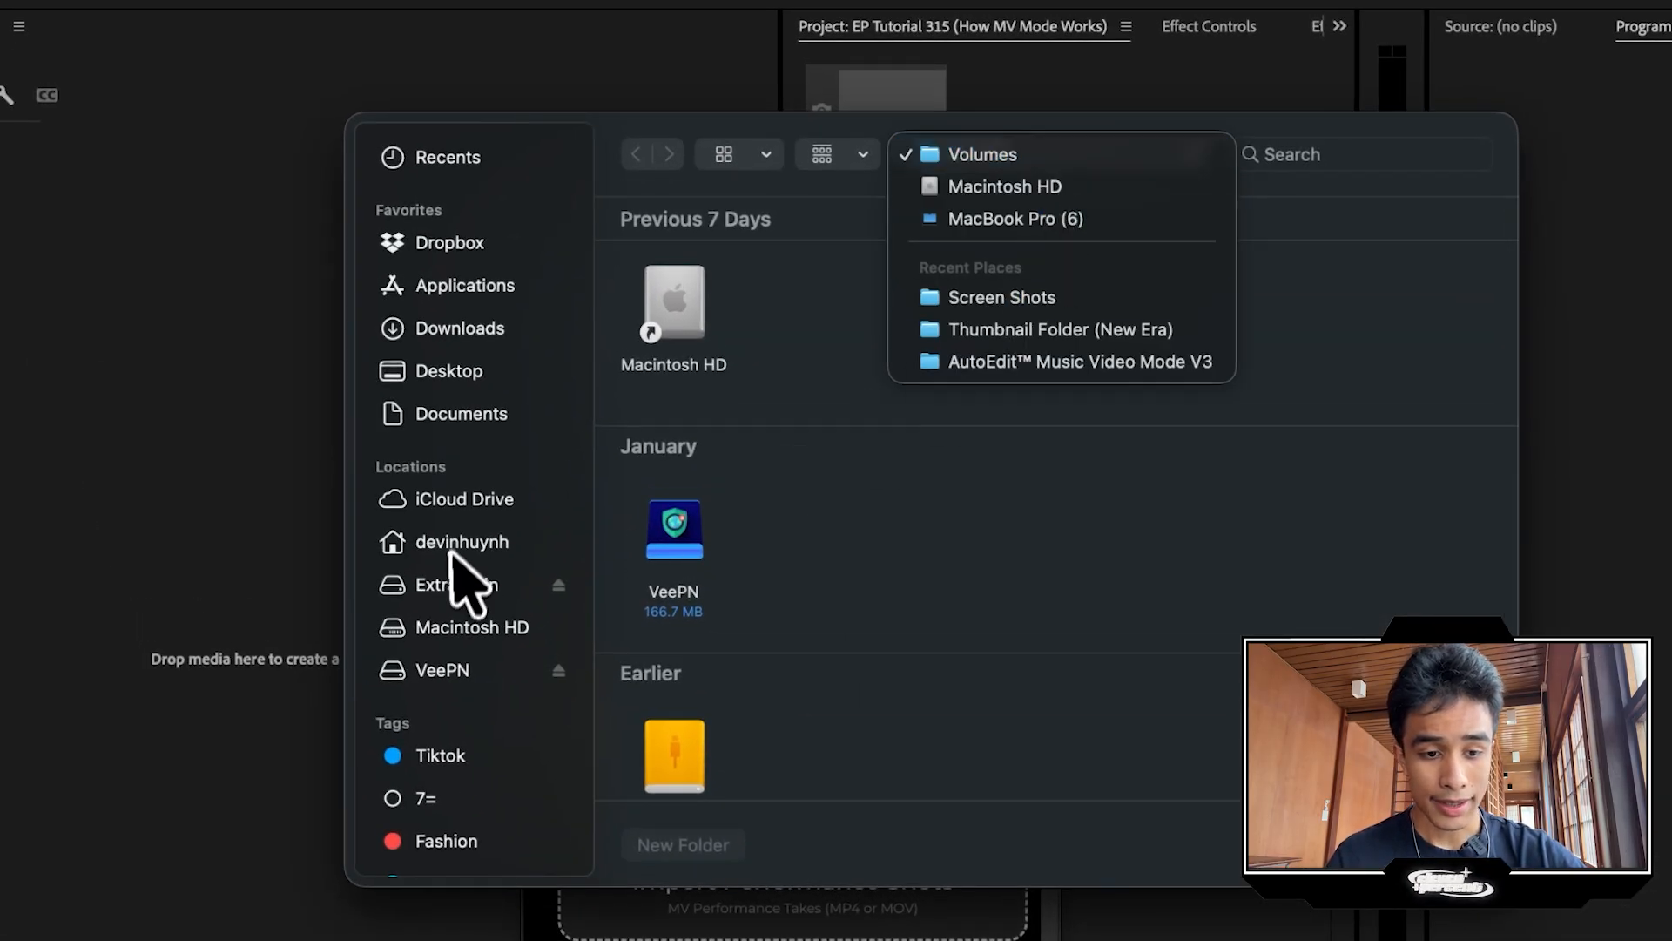
pyautogui.click(463, 590)
pyautogui.click(464, 590)
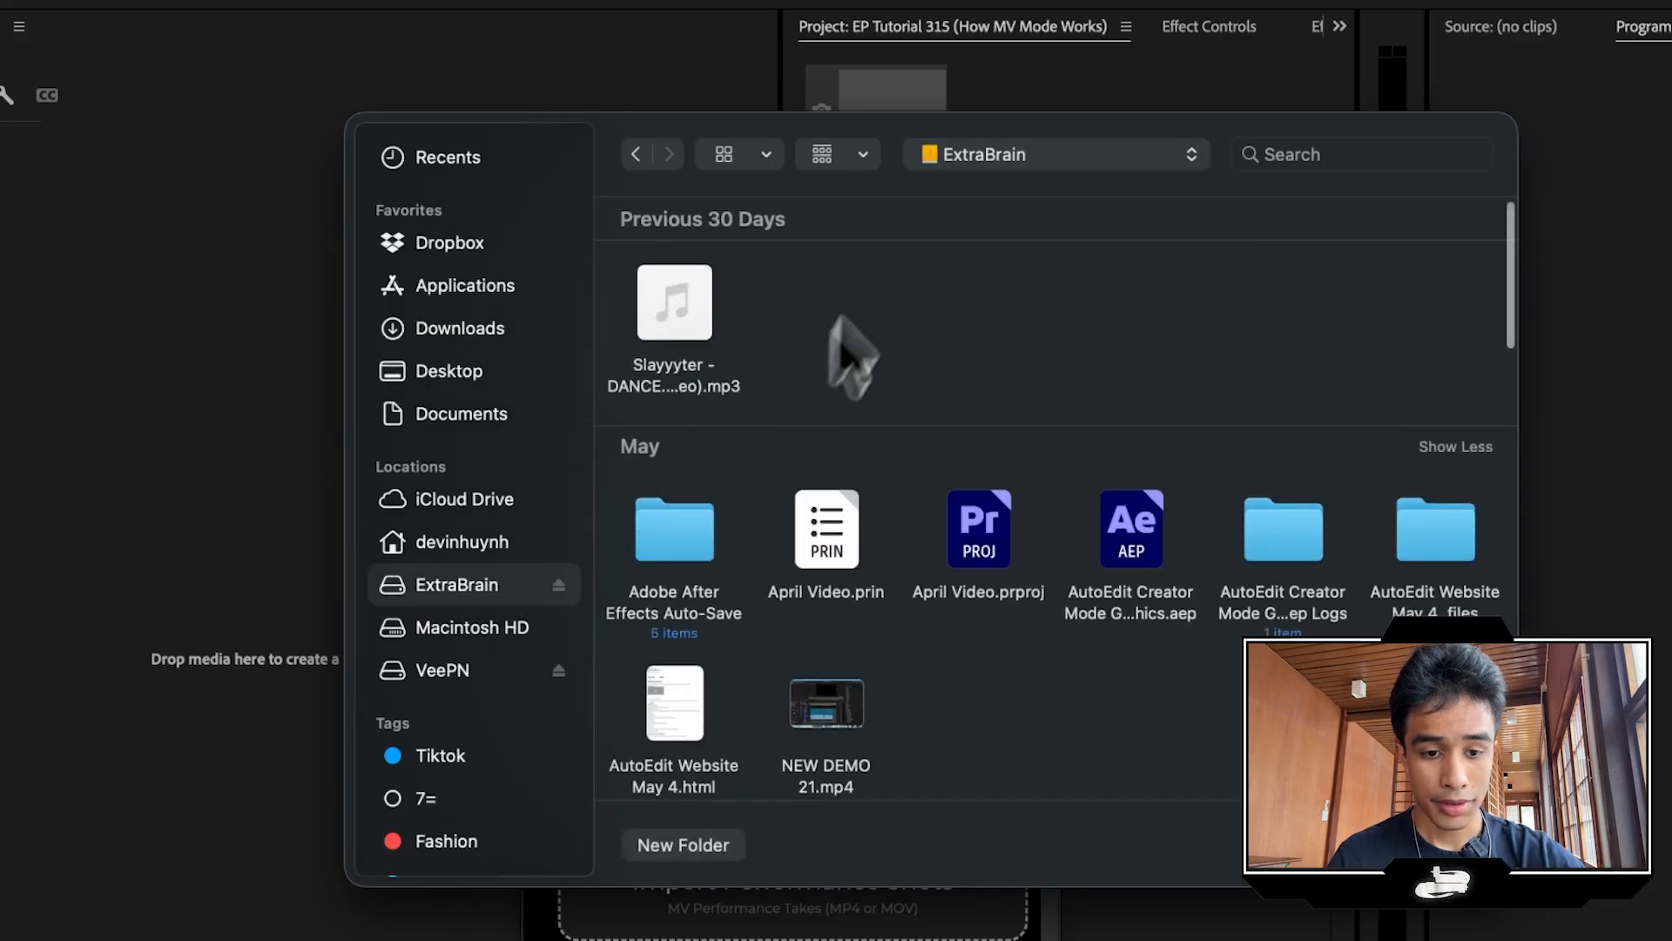
pyautogui.doubleClick(675, 309)
pyautogui.scroll(-5, 720, 662)
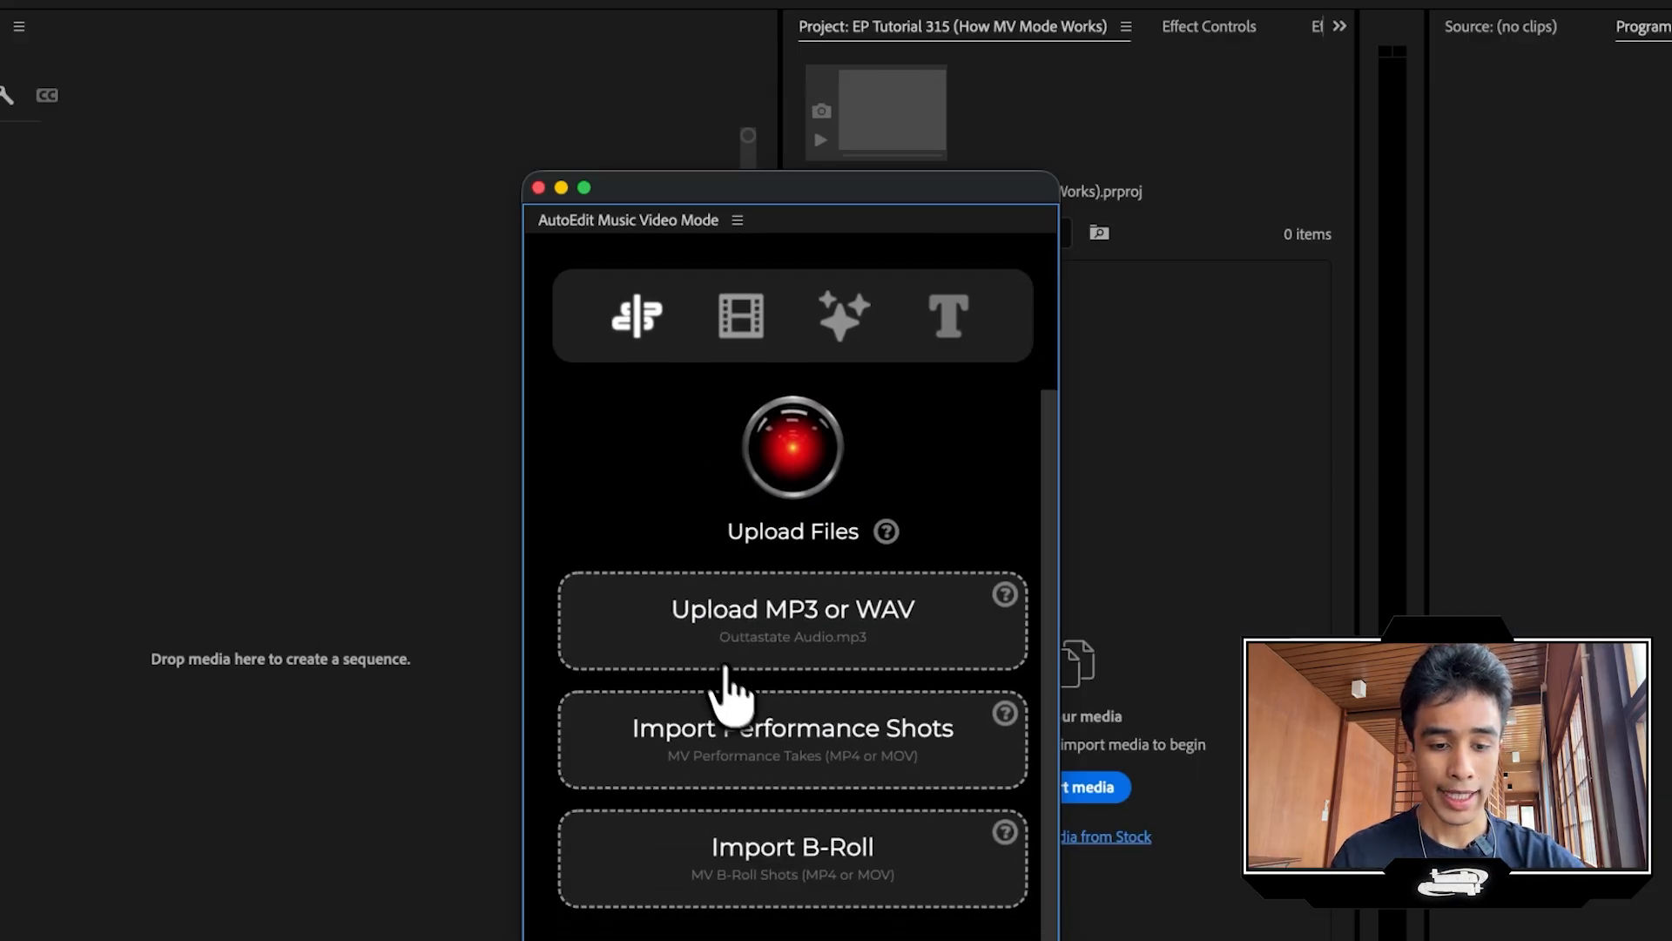
# Import C1856.MP4, C1857.MP4, C1858.MP4 and C1860.MP4 from the 18BabyL Music Video folder as performance shots
pyautogui.click(771, 749)
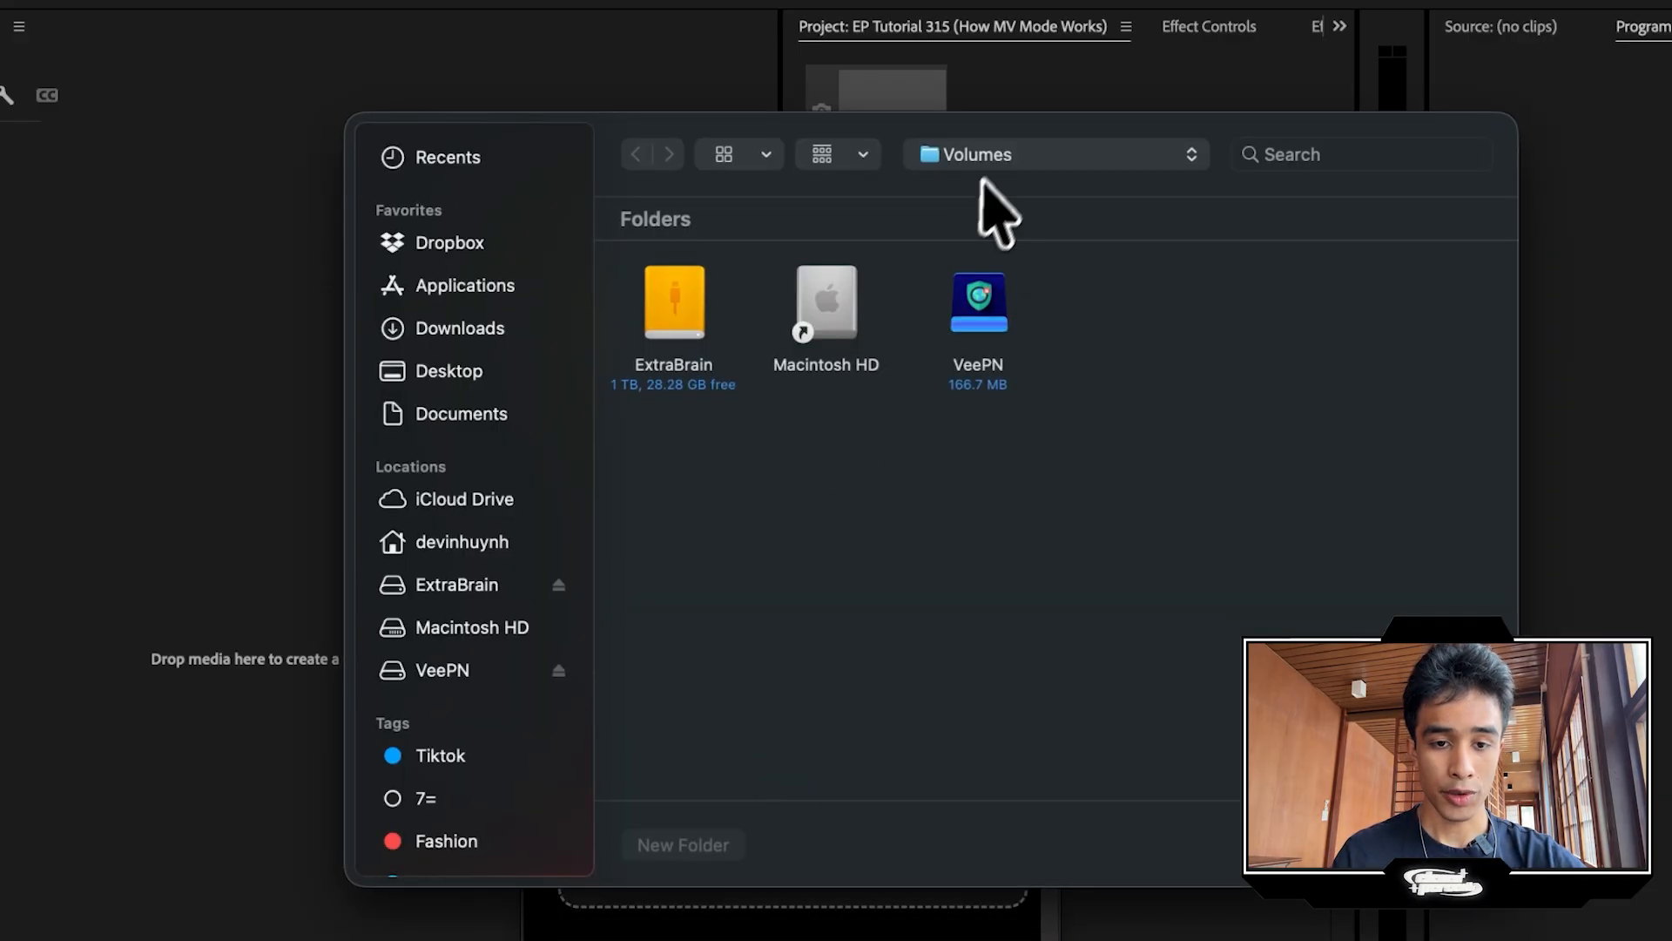
pyautogui.click(1006, 154)
pyautogui.click(1011, 292)
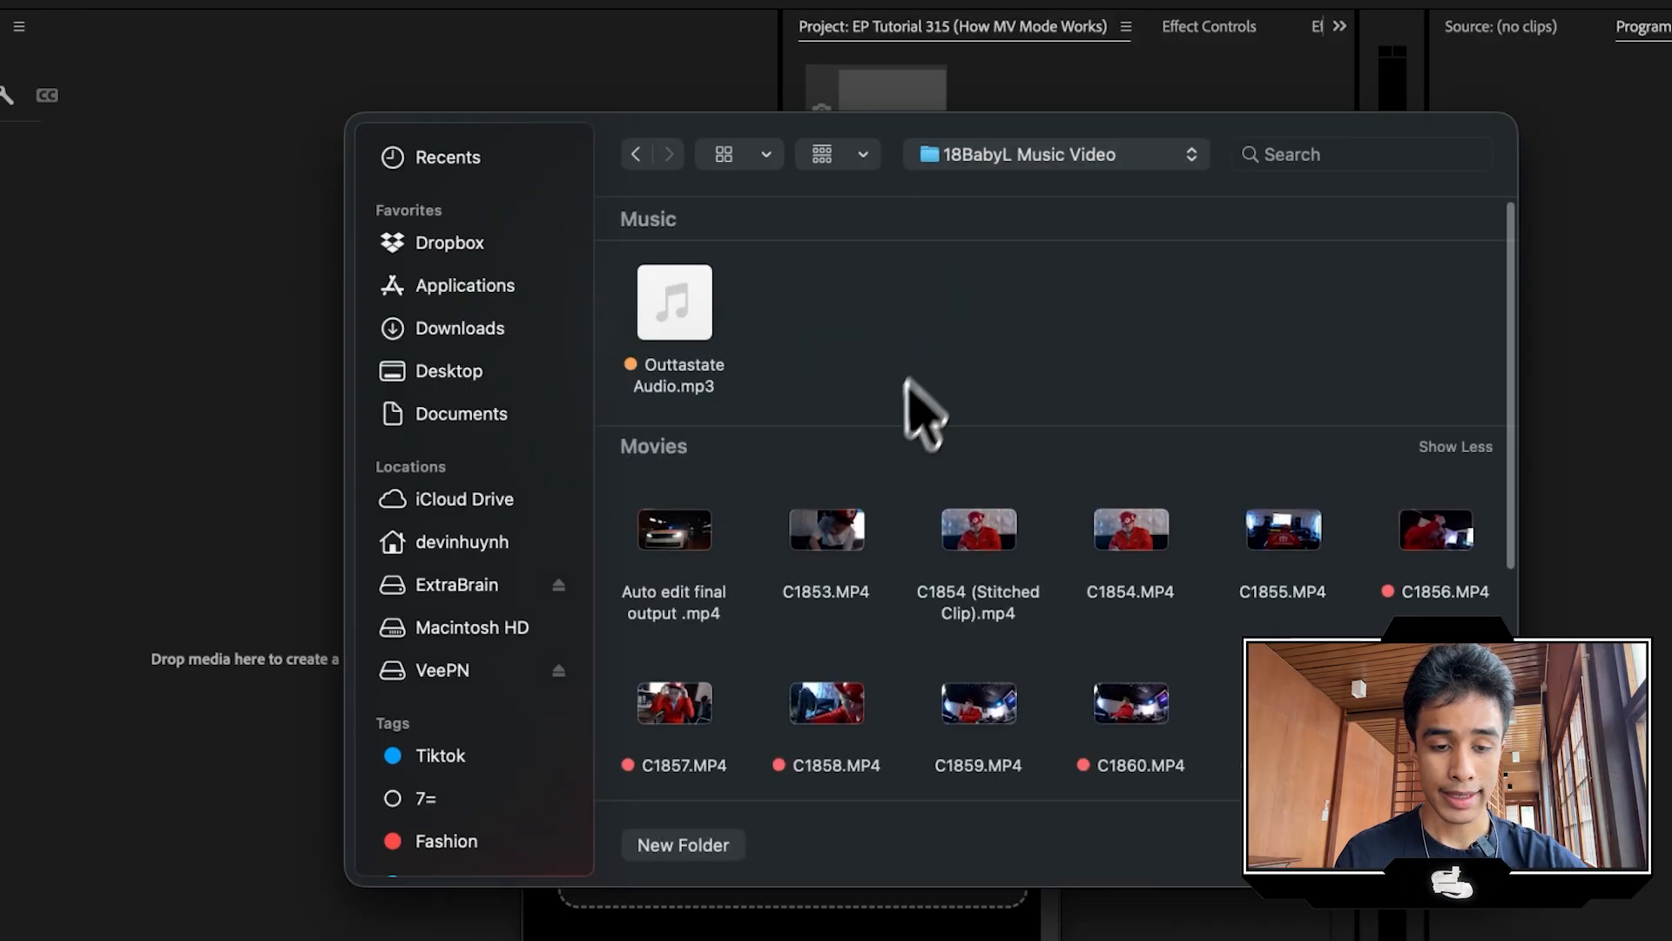
pyautogui.doubleClick(1124, 704)
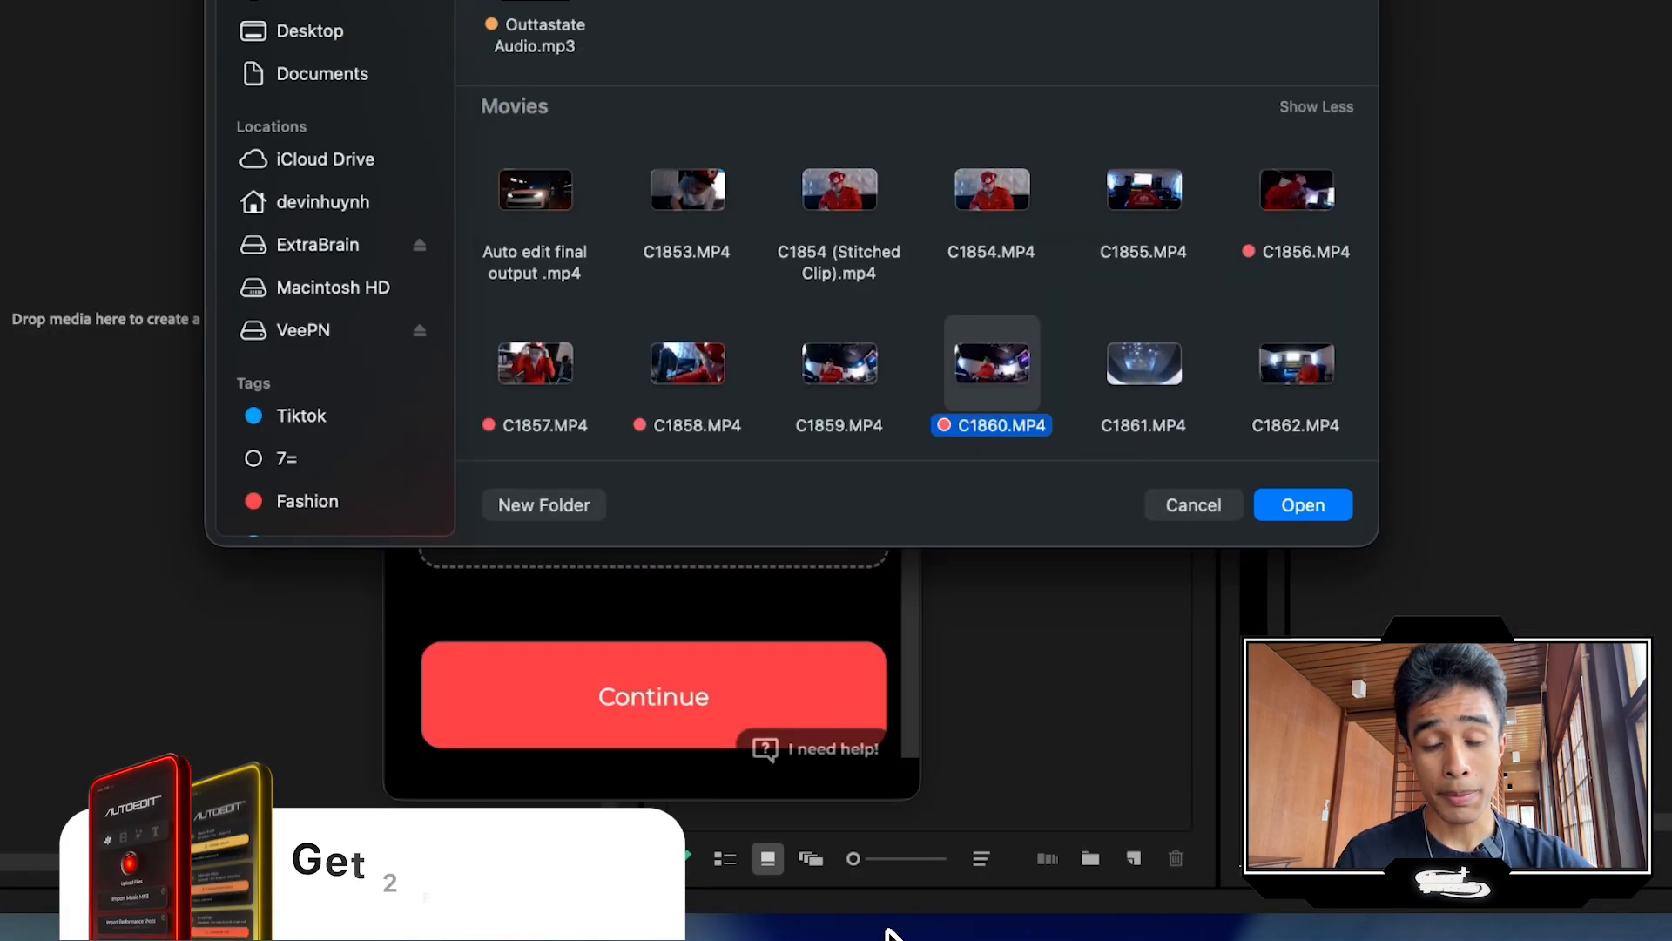
pyautogui.moveTo(982, 373); pyautogui.dragTo(481, 410)
pyautogui.moveTo(480, 575); pyautogui.dragTo(477, 577)
pyautogui.keyDown('super'); pyautogui.click(697, 570); pyautogui.keyUp('super')
pyautogui.keyDown('super'); pyautogui.click(554, 564); pyautogui.keyUp('super')
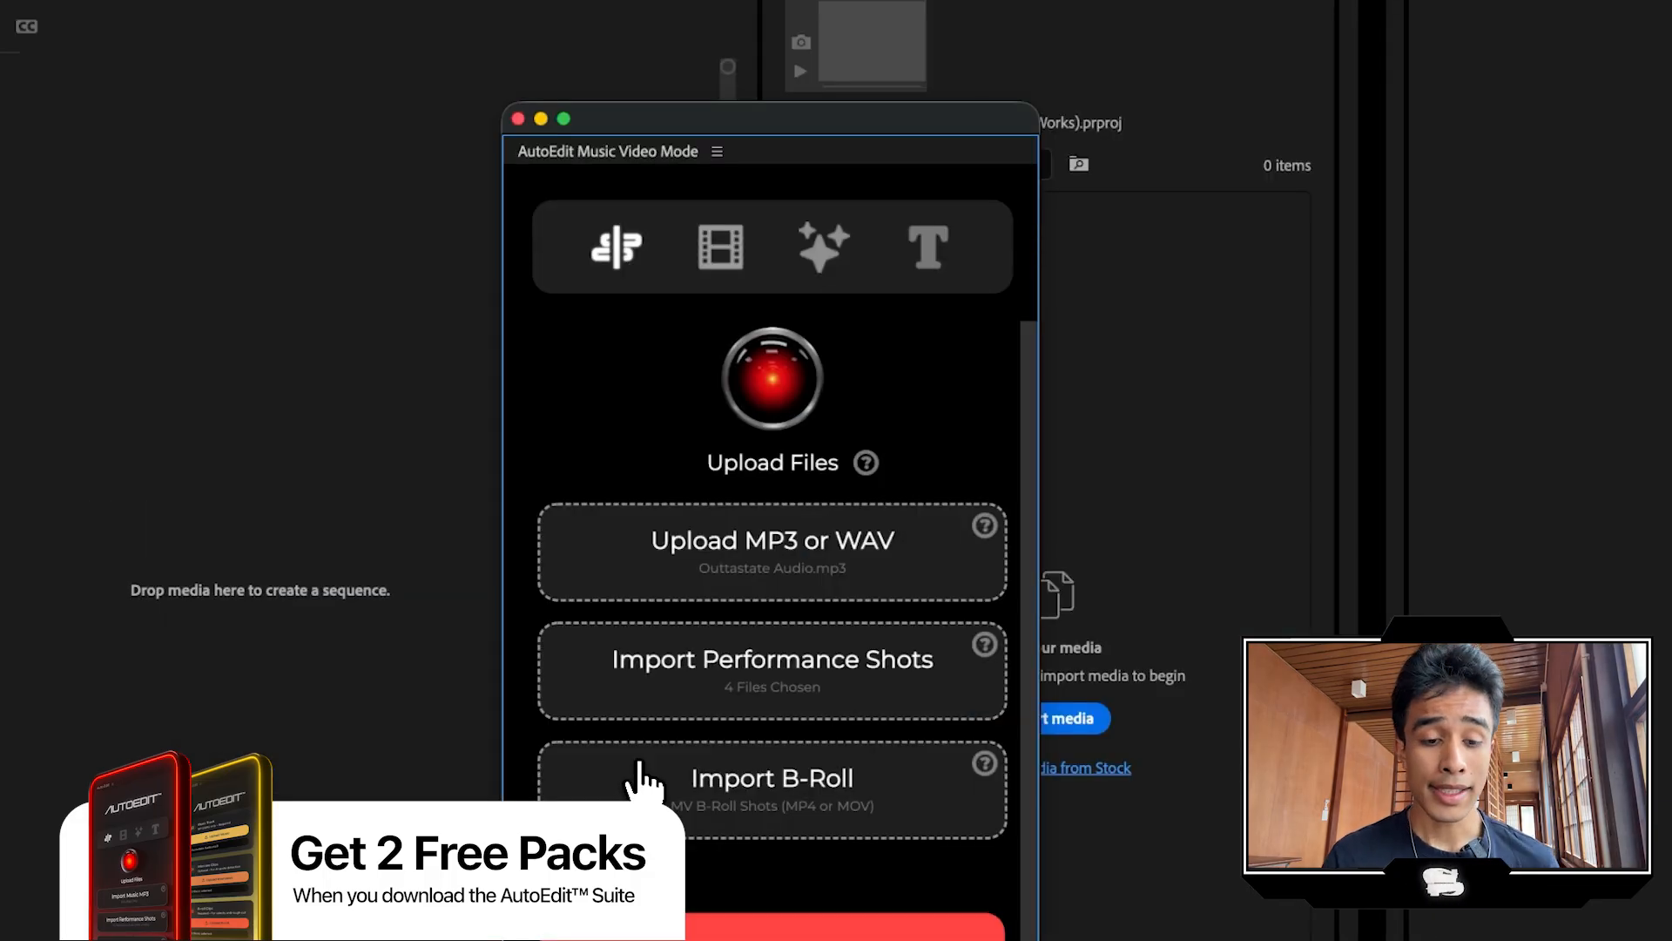
# Open the 18BabyL Music Video folder for the B-roll import and preview the clip C1864.MP4
pyautogui.click(641, 781)
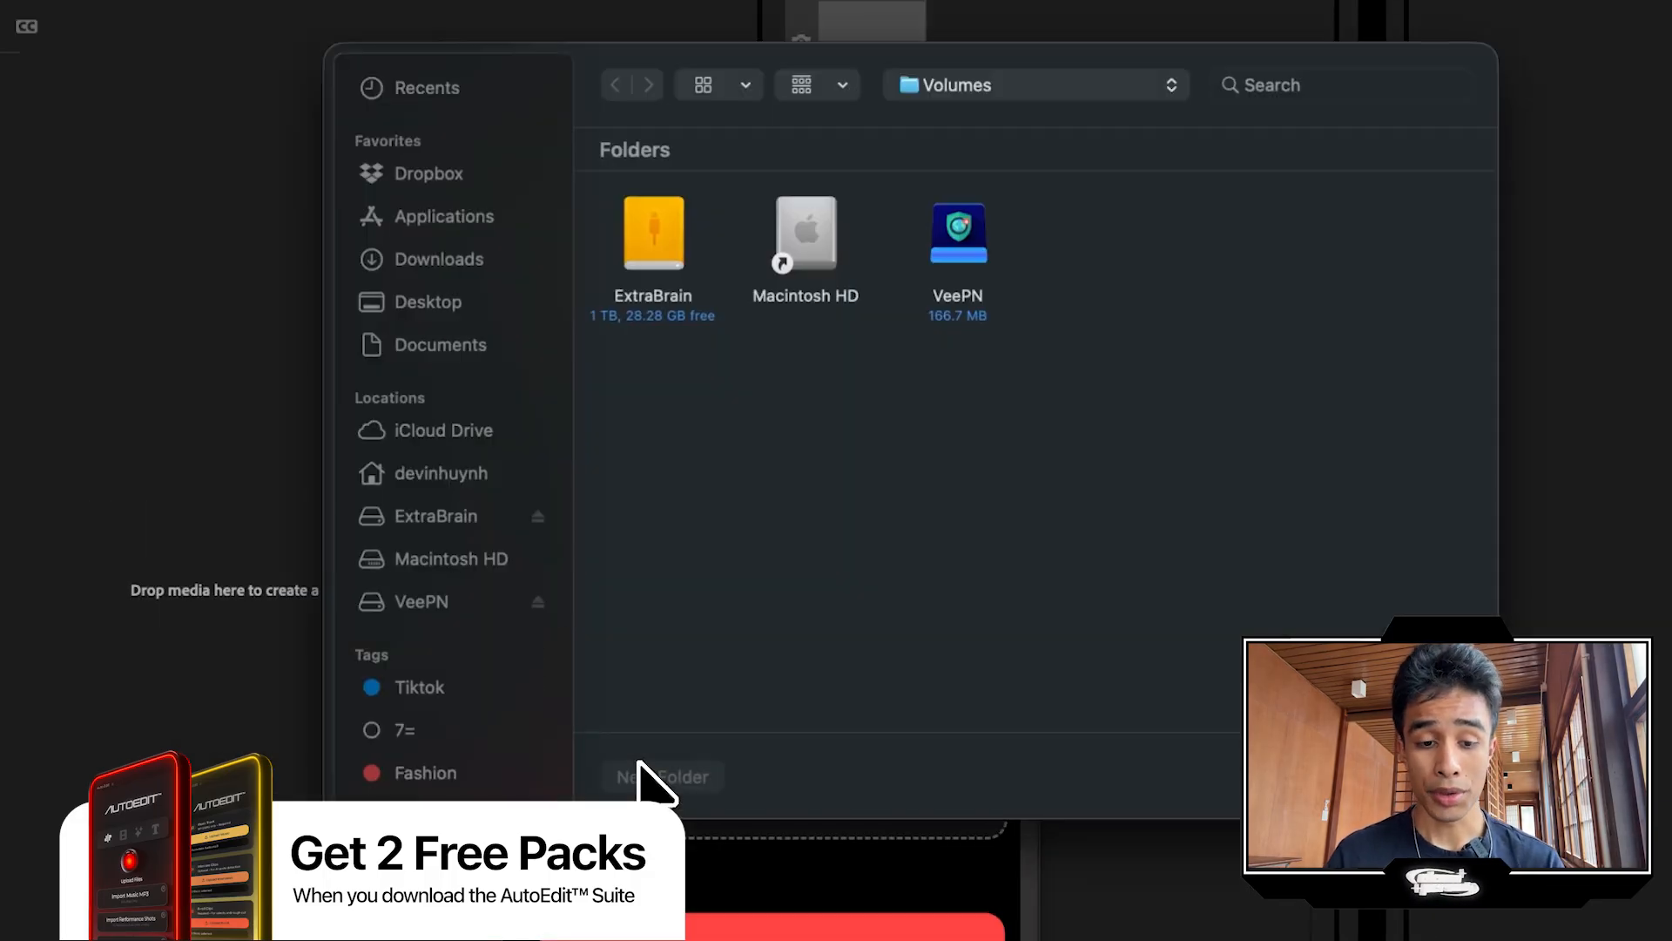
pyautogui.click(1001, 82)
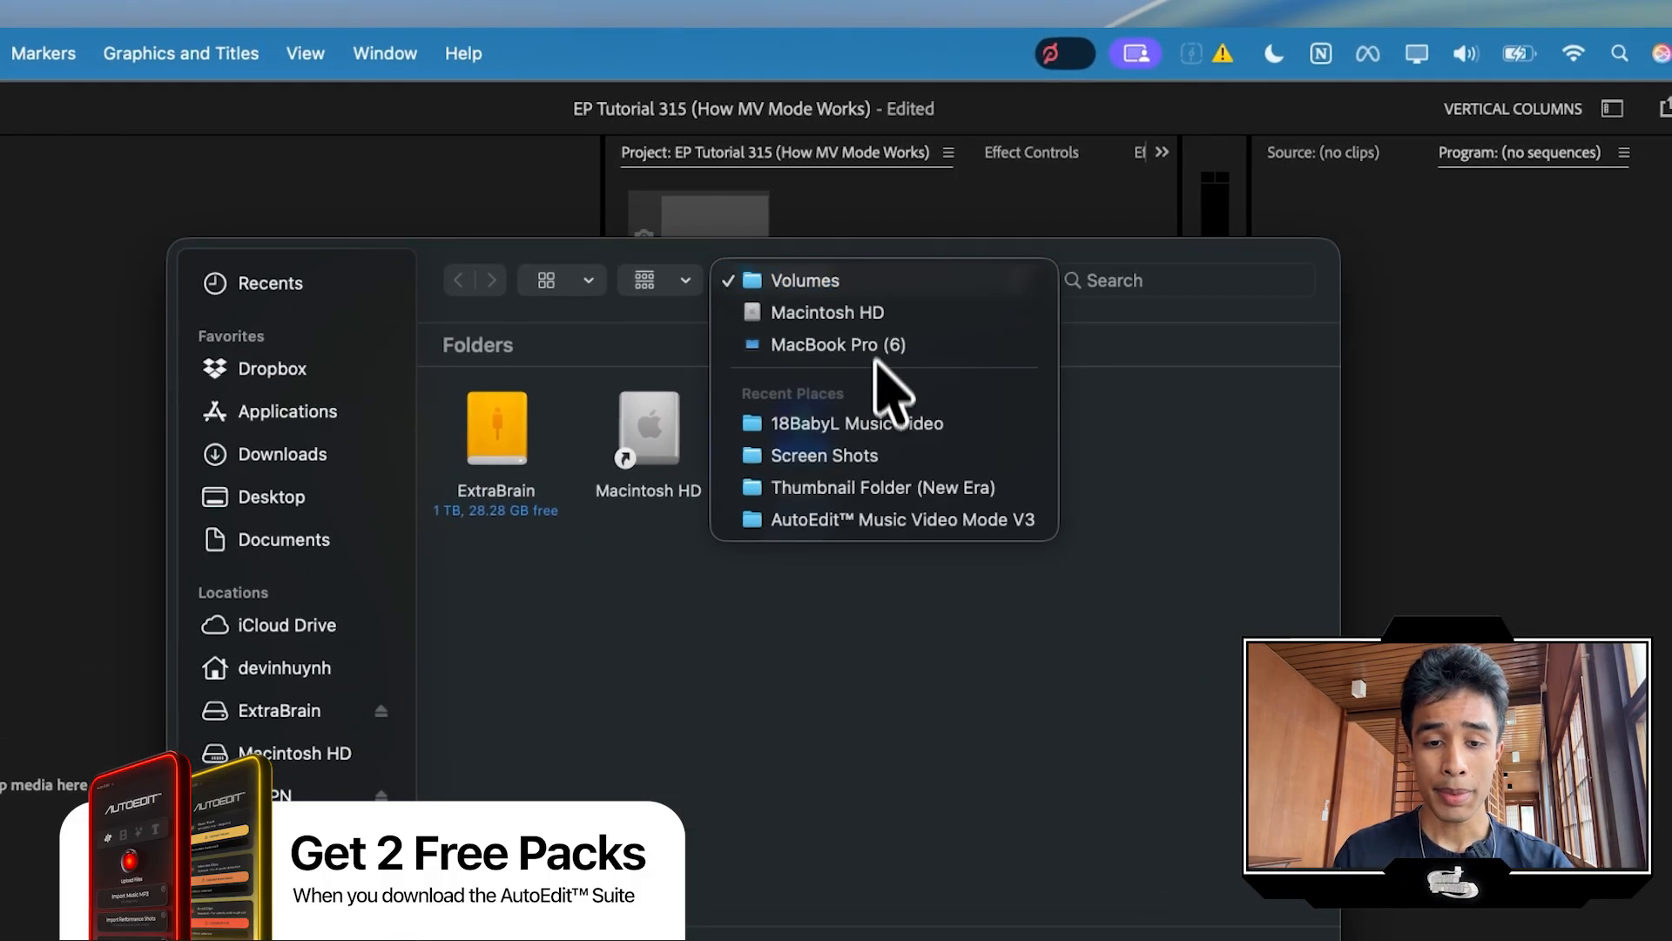
pyautogui.click(883, 422)
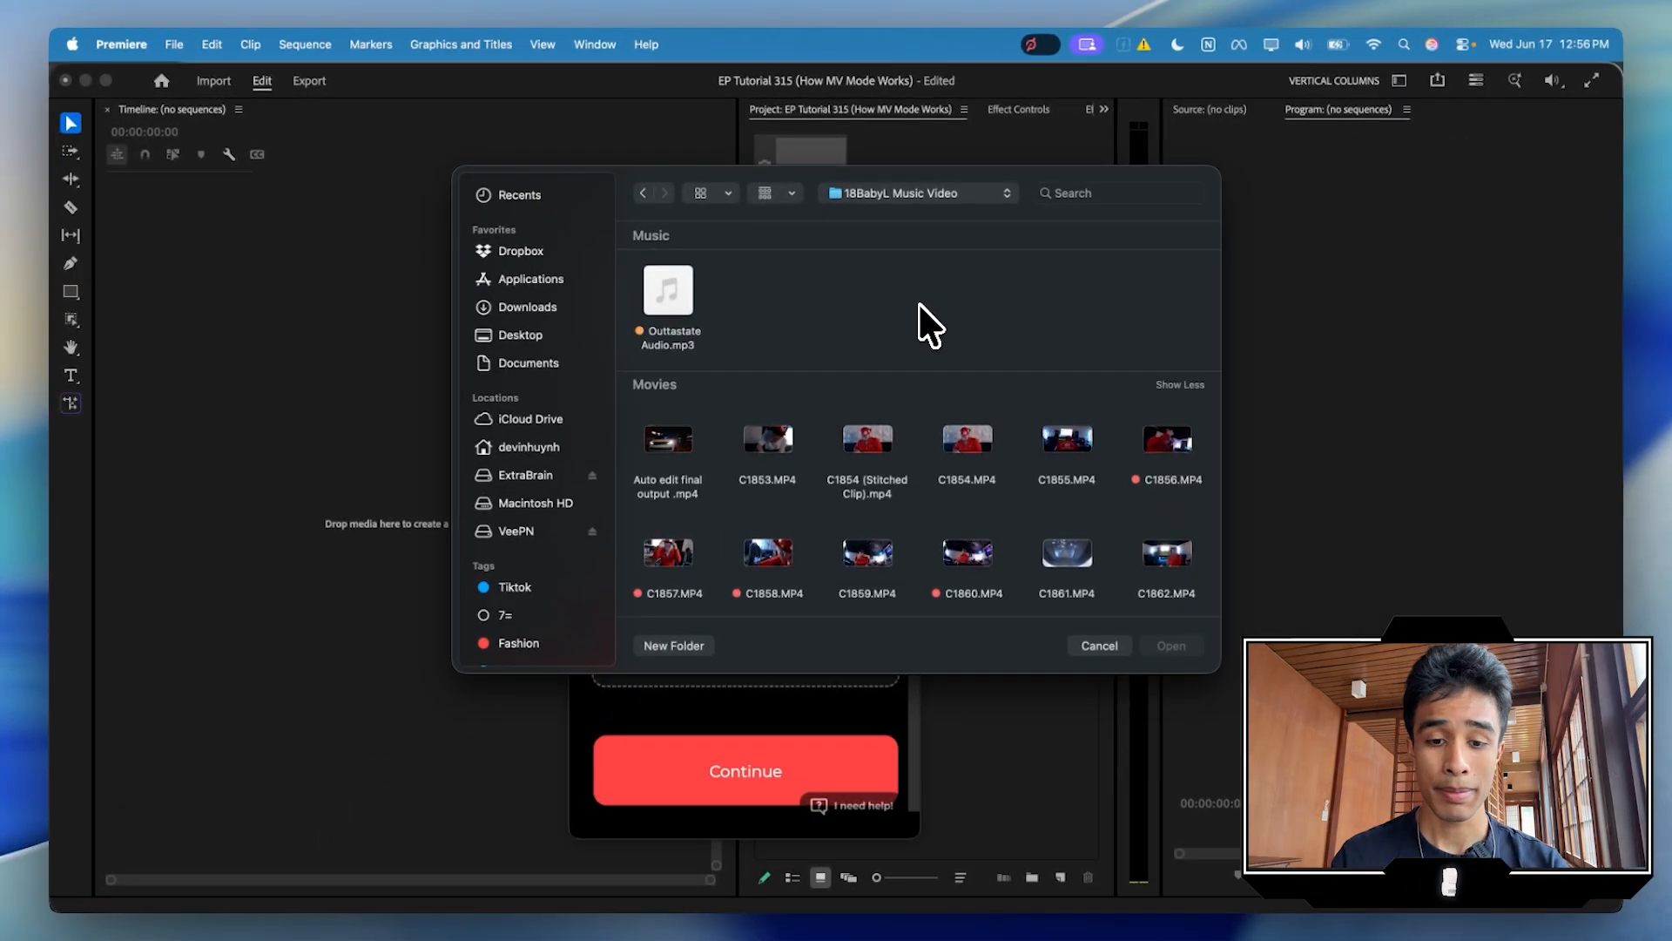
pyautogui.scroll(-2, 855, 697)
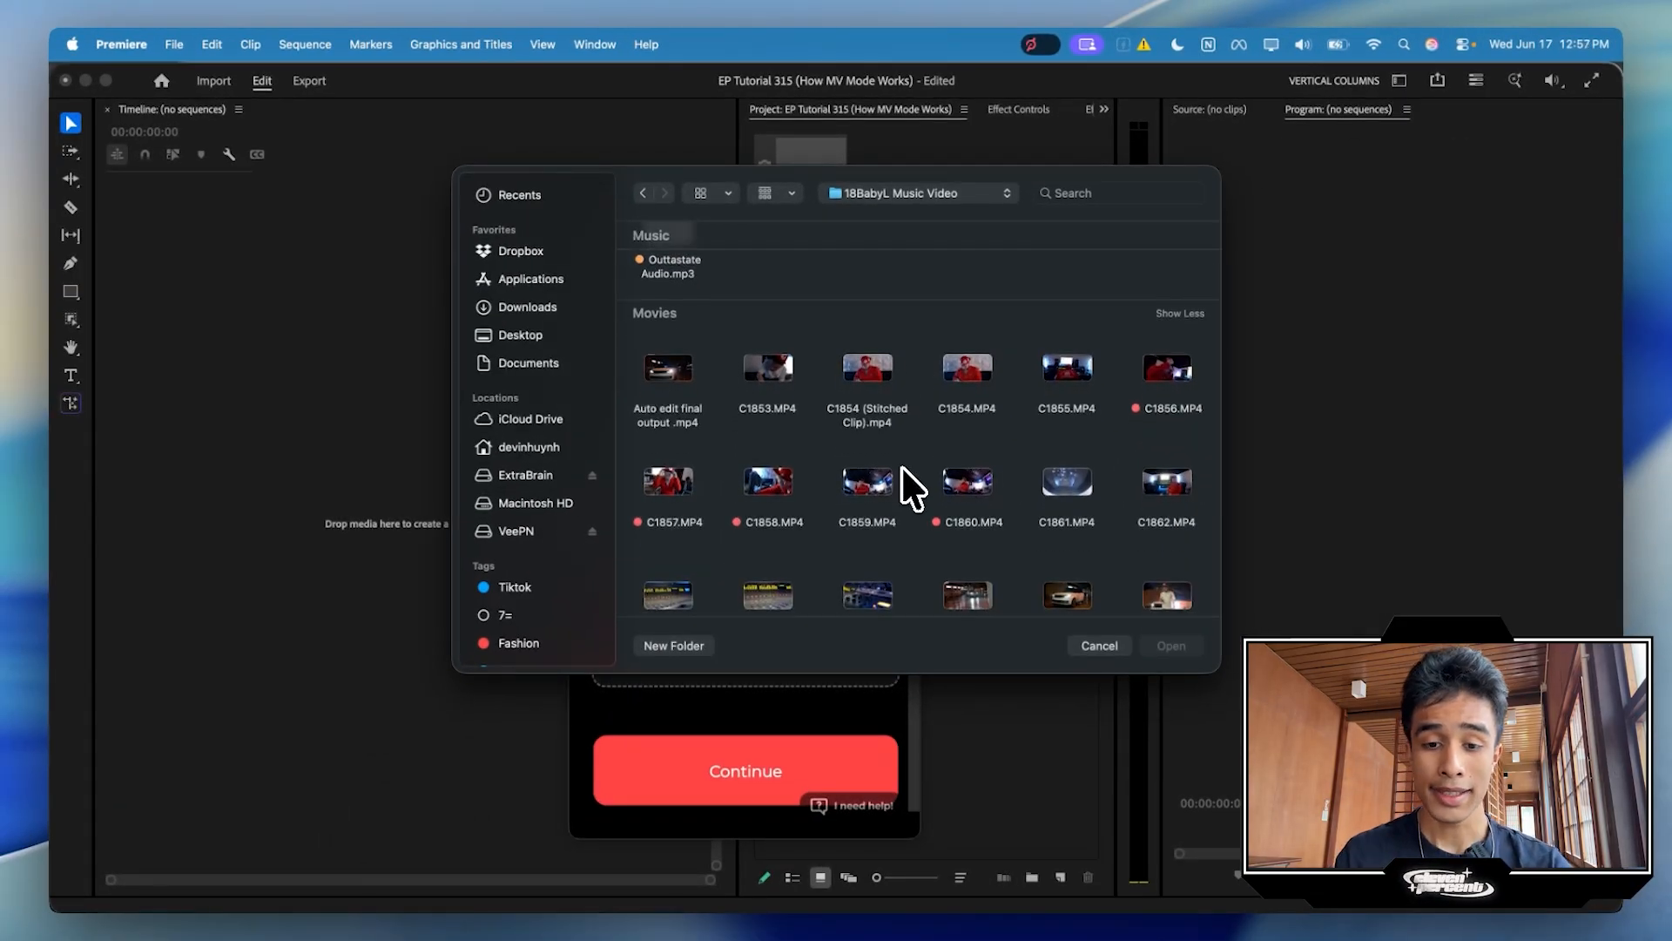
pyautogui.scroll(-2, 991, 529)
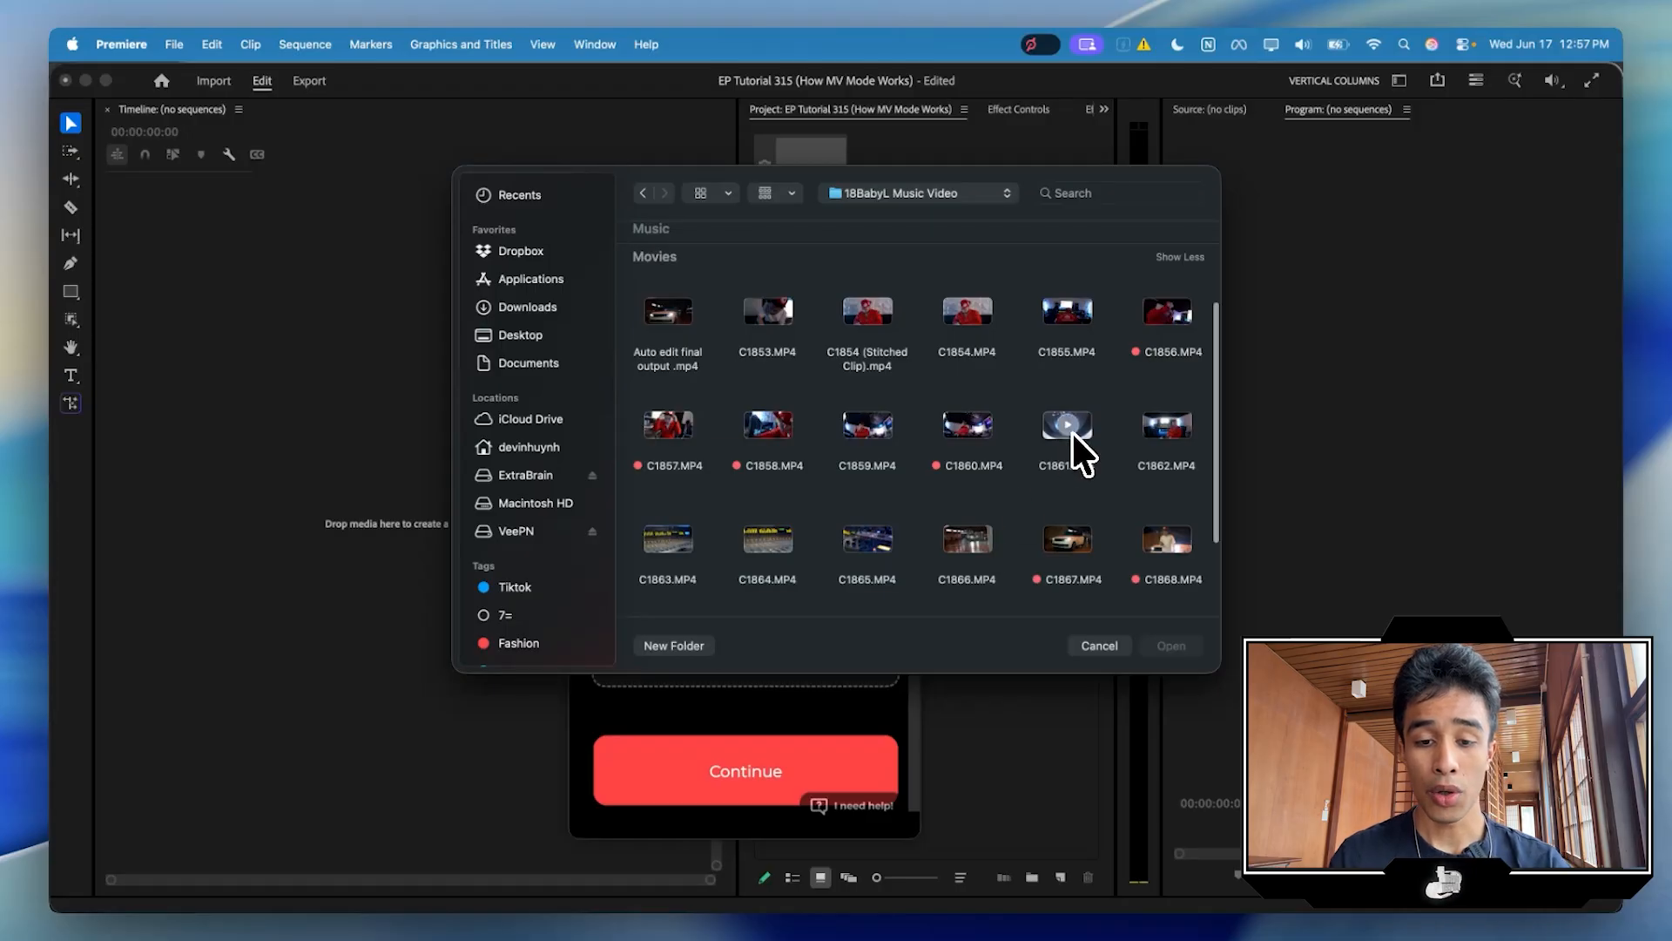
pyautogui.click(777, 547)
pyautogui.press('space')
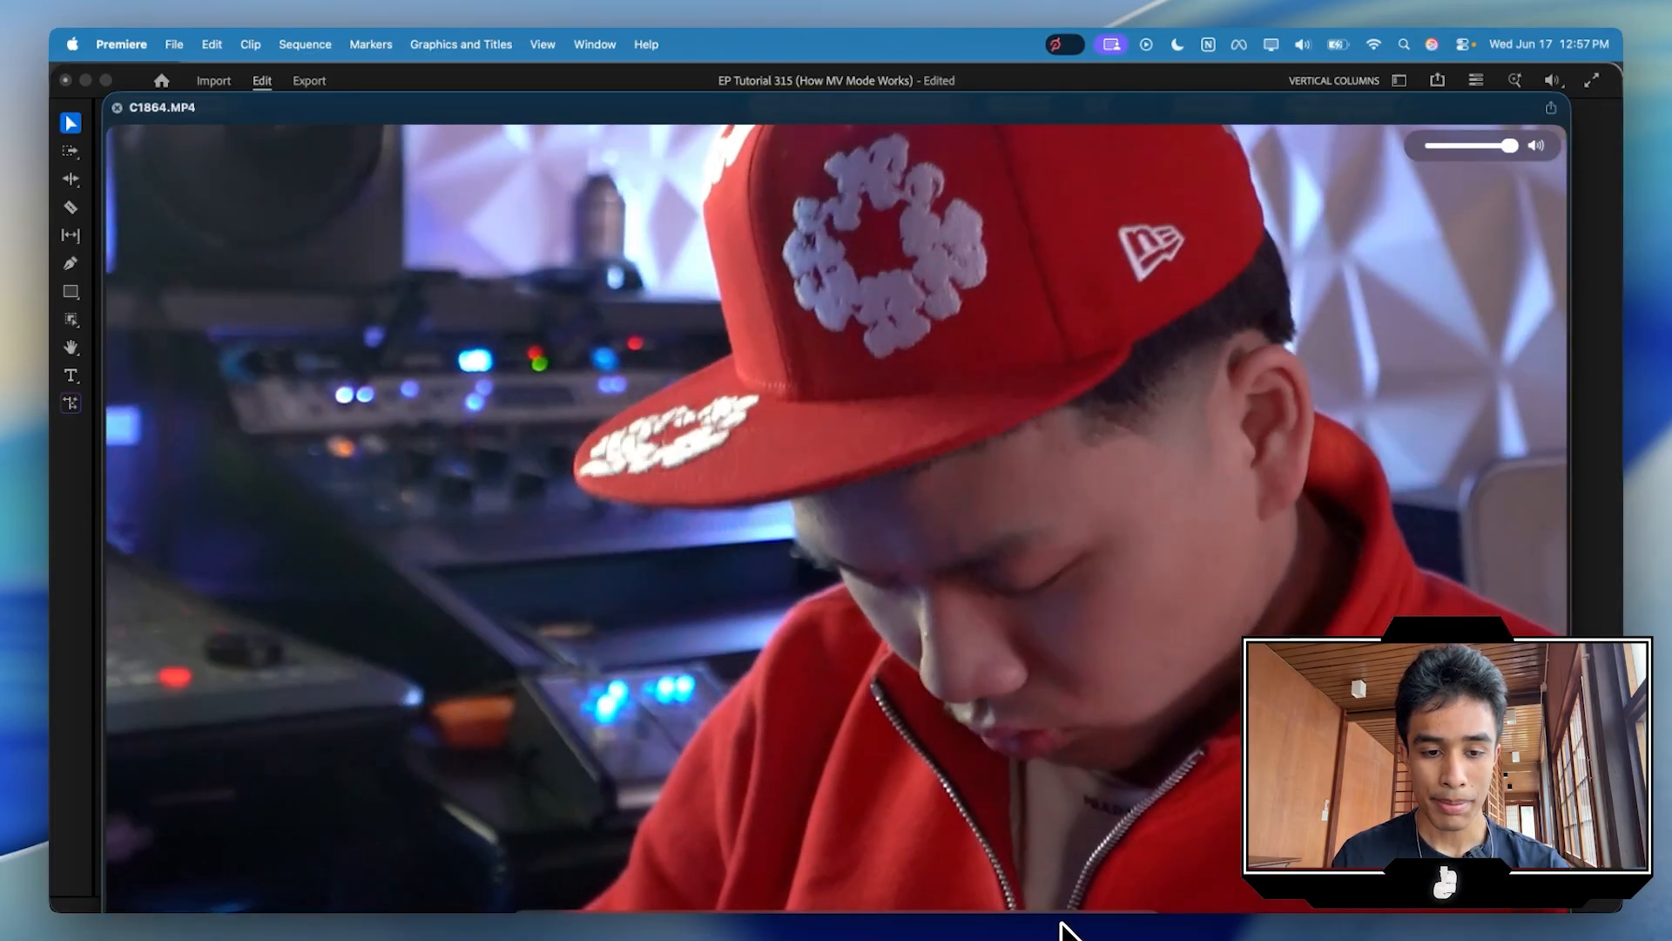
pyautogui.press('space')
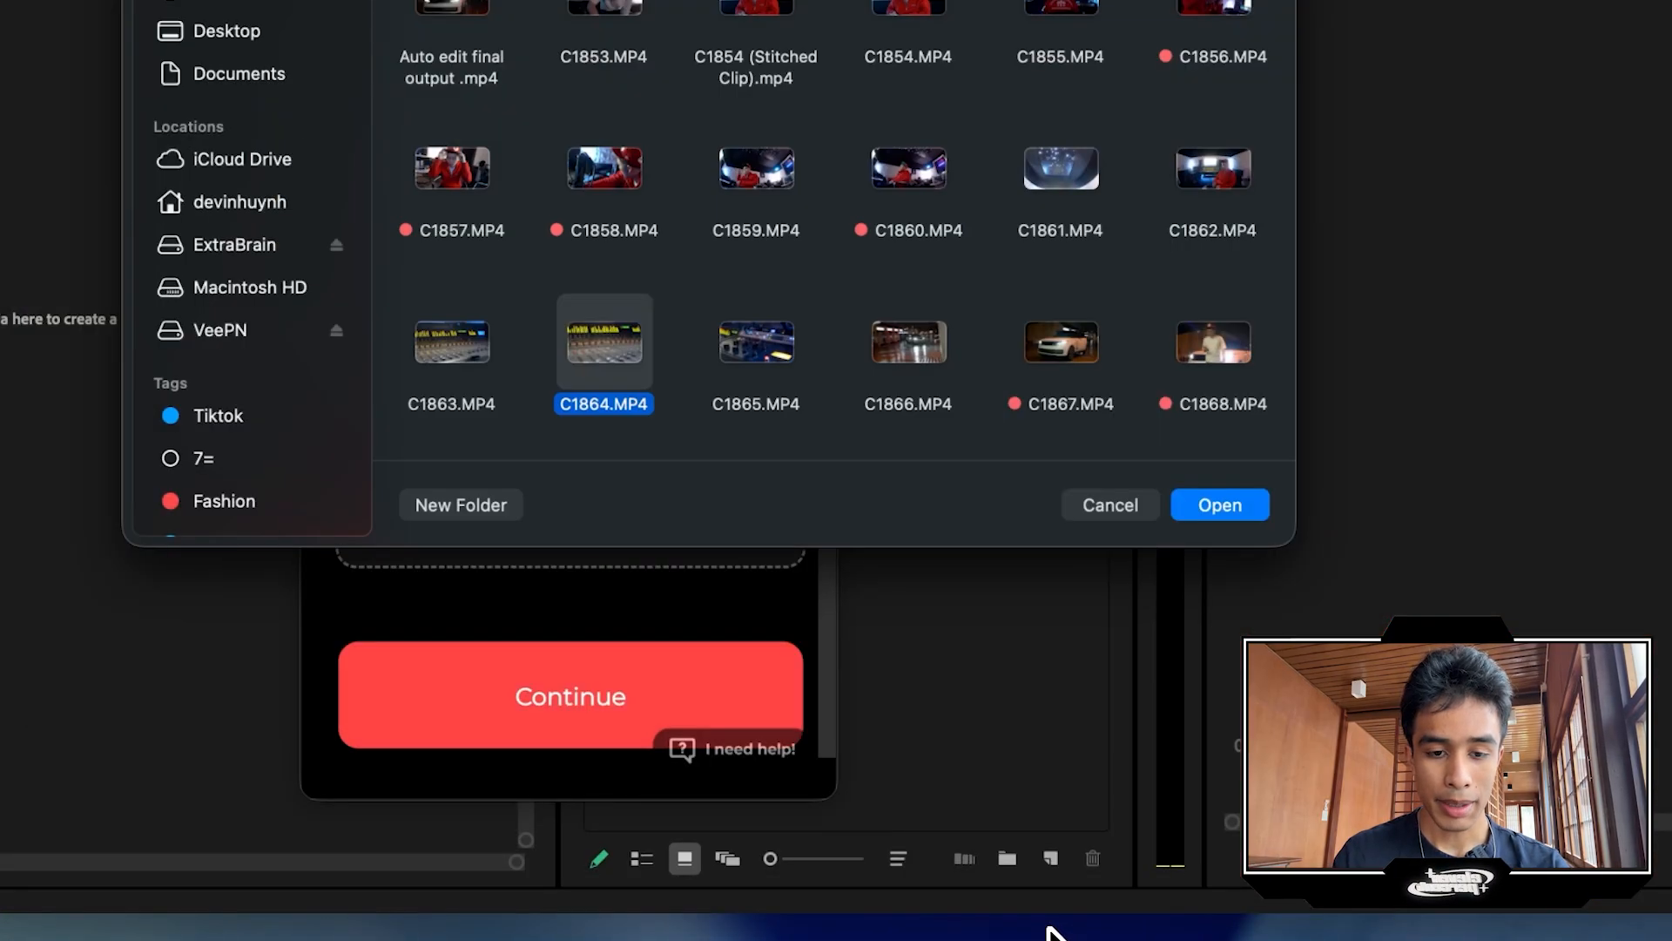
# Import C1863.MP4, C1864.MP4, C1866.MP4, C1870.MP4 and C1871.MP4 as B-roll and continue to building the sequence
pyautogui.scroll(-3, 784, 383)
pyautogui.keyDown('super'); pyautogui.click(918, 245); pyautogui.keyUp('super')
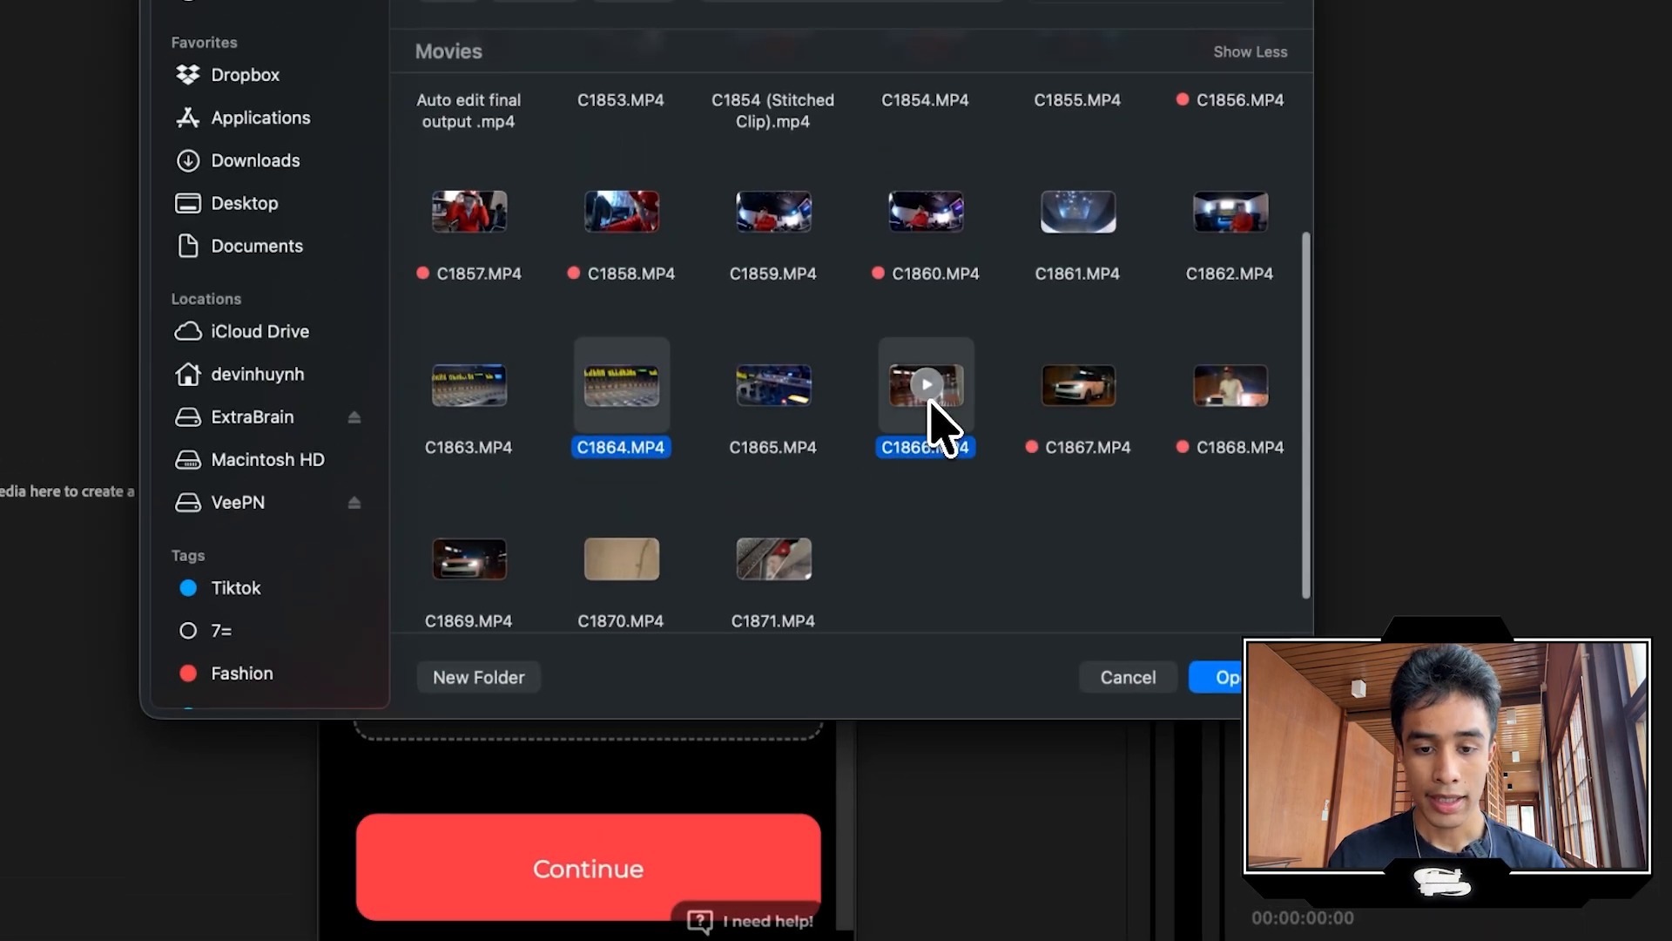
pyautogui.keyDown('super'); pyautogui.click(493, 396); pyautogui.keyUp('super')
pyautogui.keyDown('super'); pyautogui.click(770, 557); pyautogui.keyUp('super')
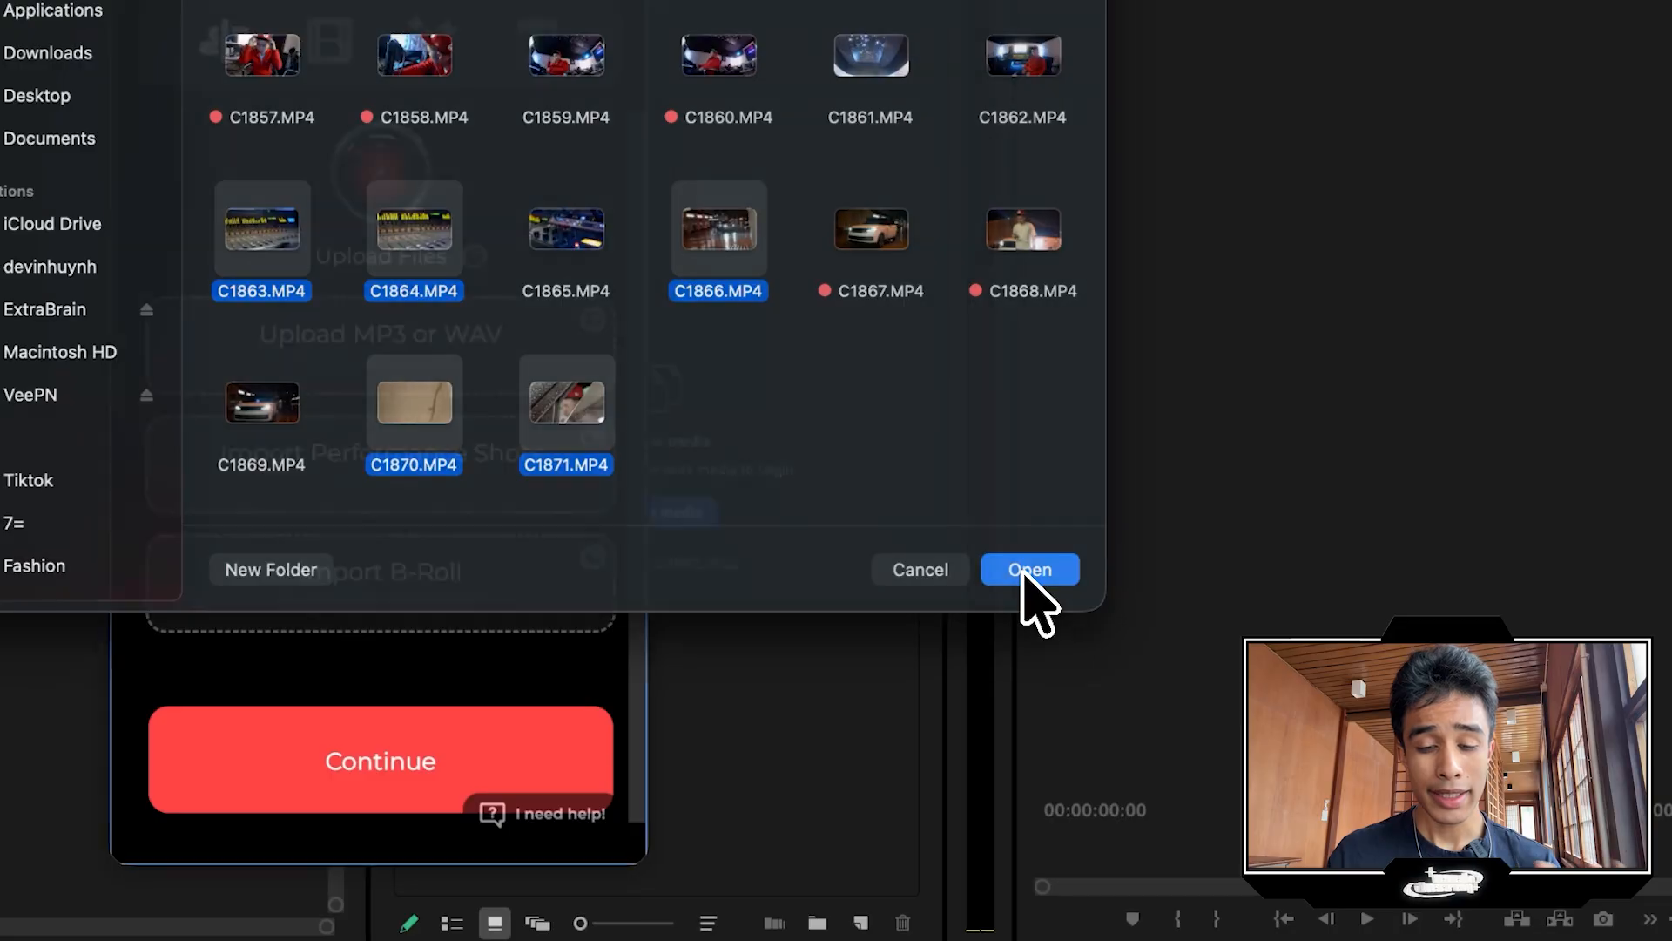
pyautogui.click(1224, 677)
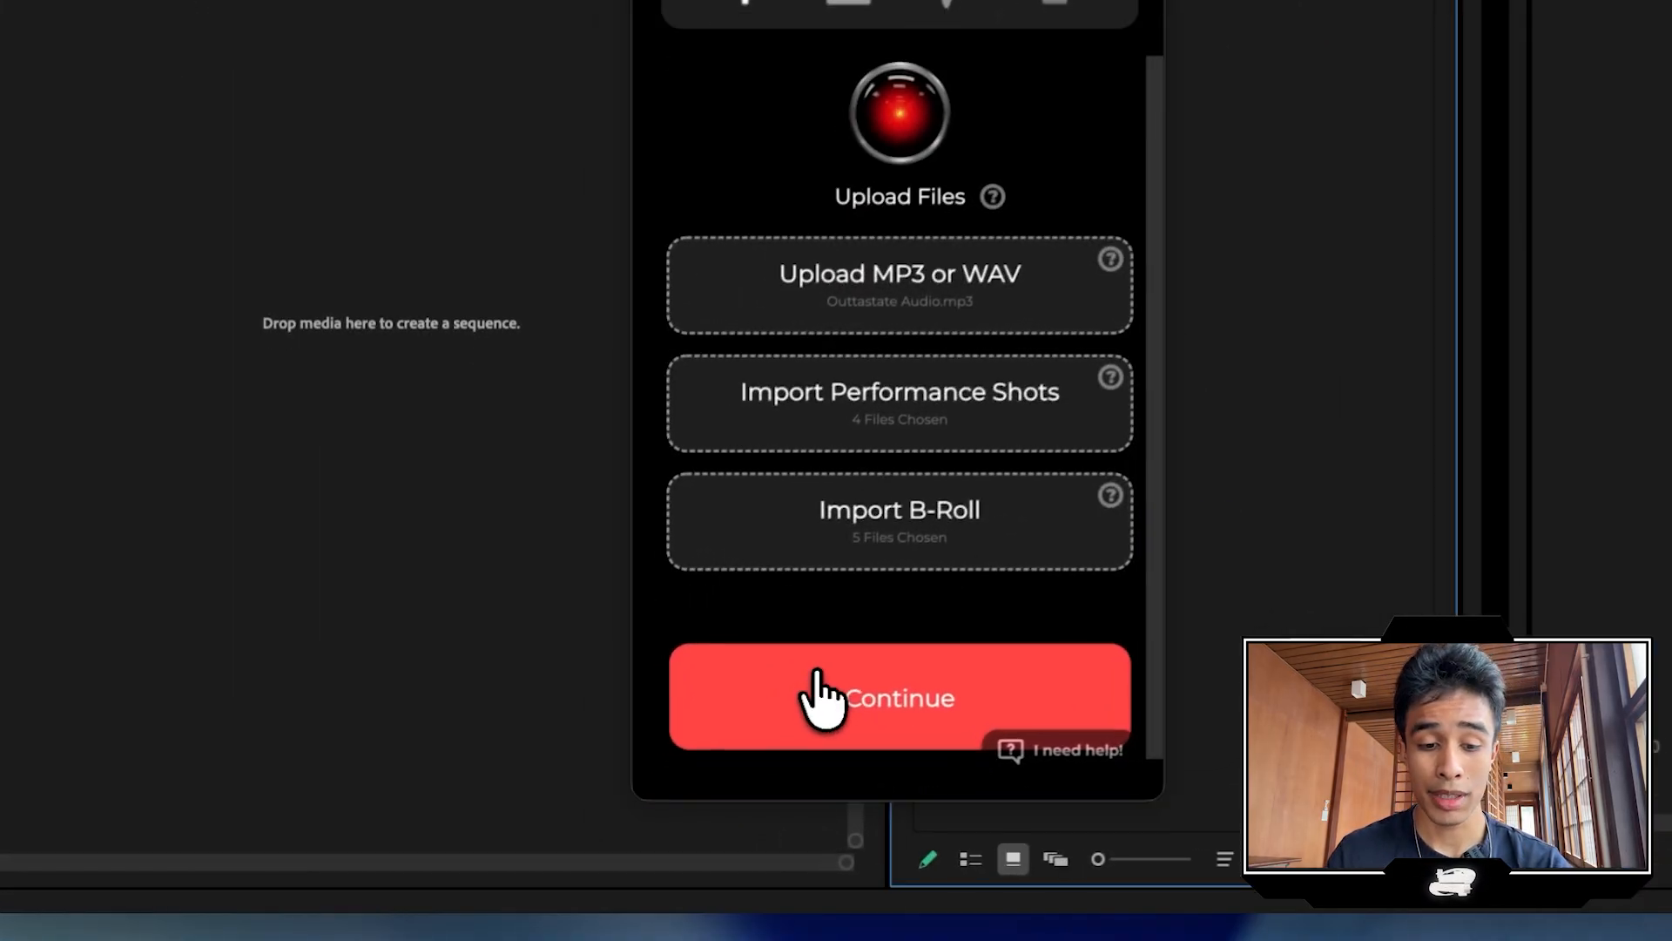
pyautogui.click(693, 757)
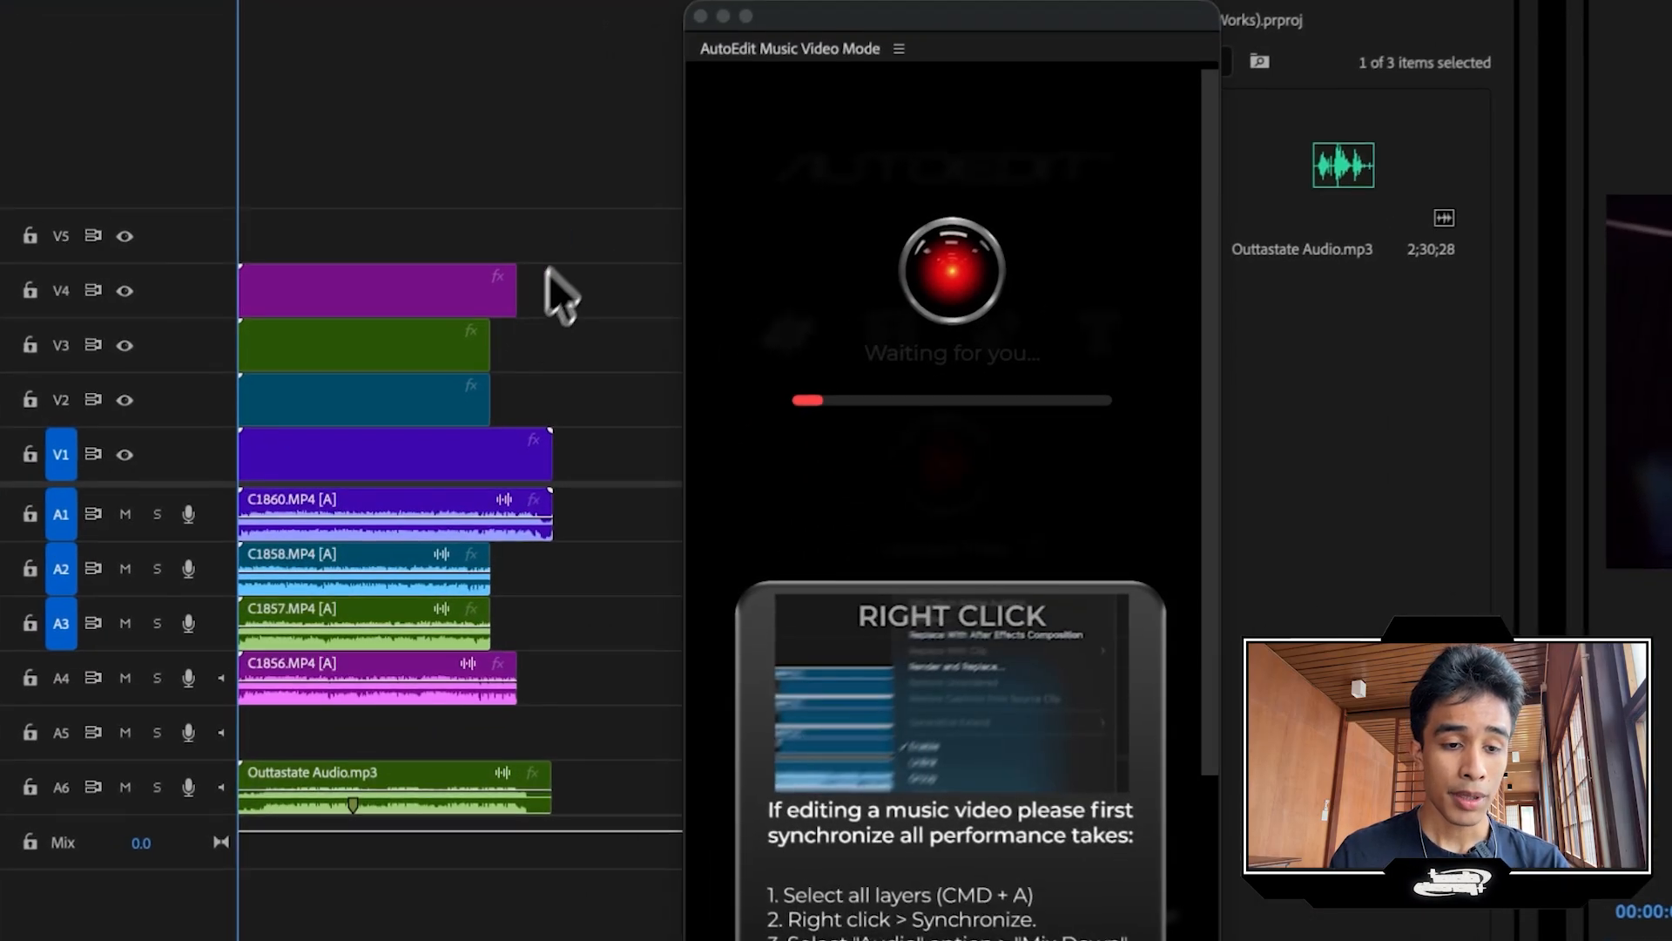
# Synchronize all performance takes with the song in the timeline by audio track channel, using Mix Down
pyautogui.moveTo(504, 355); pyautogui.dragTo(336, 801)
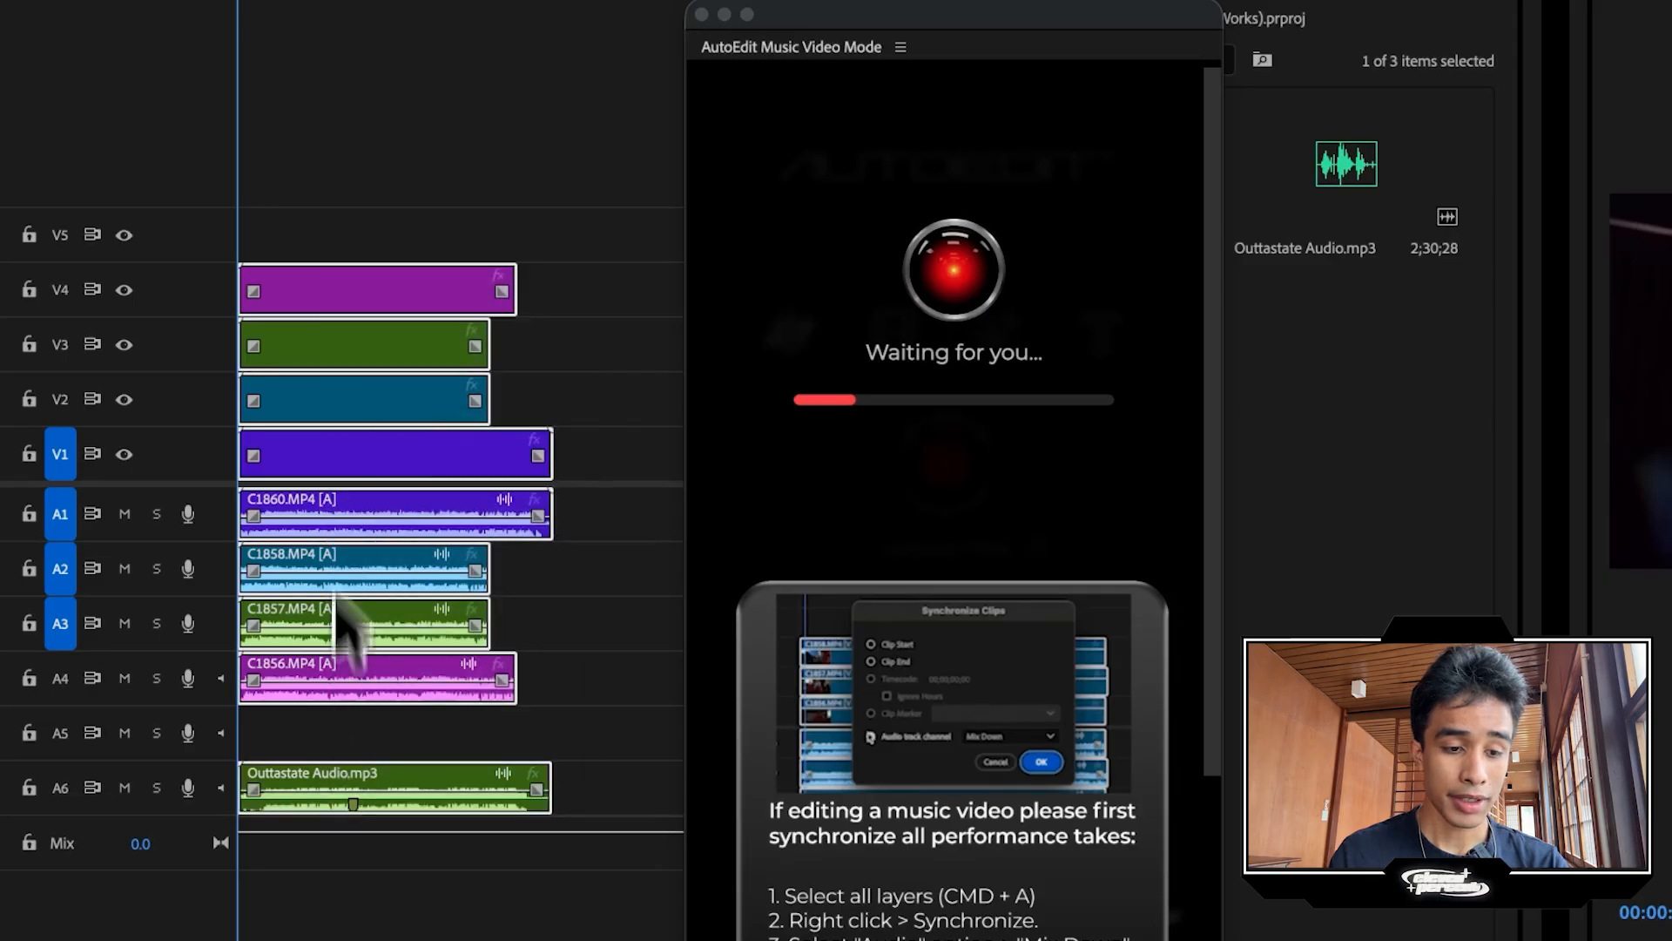
pyautogui.rightClick(334, 404)
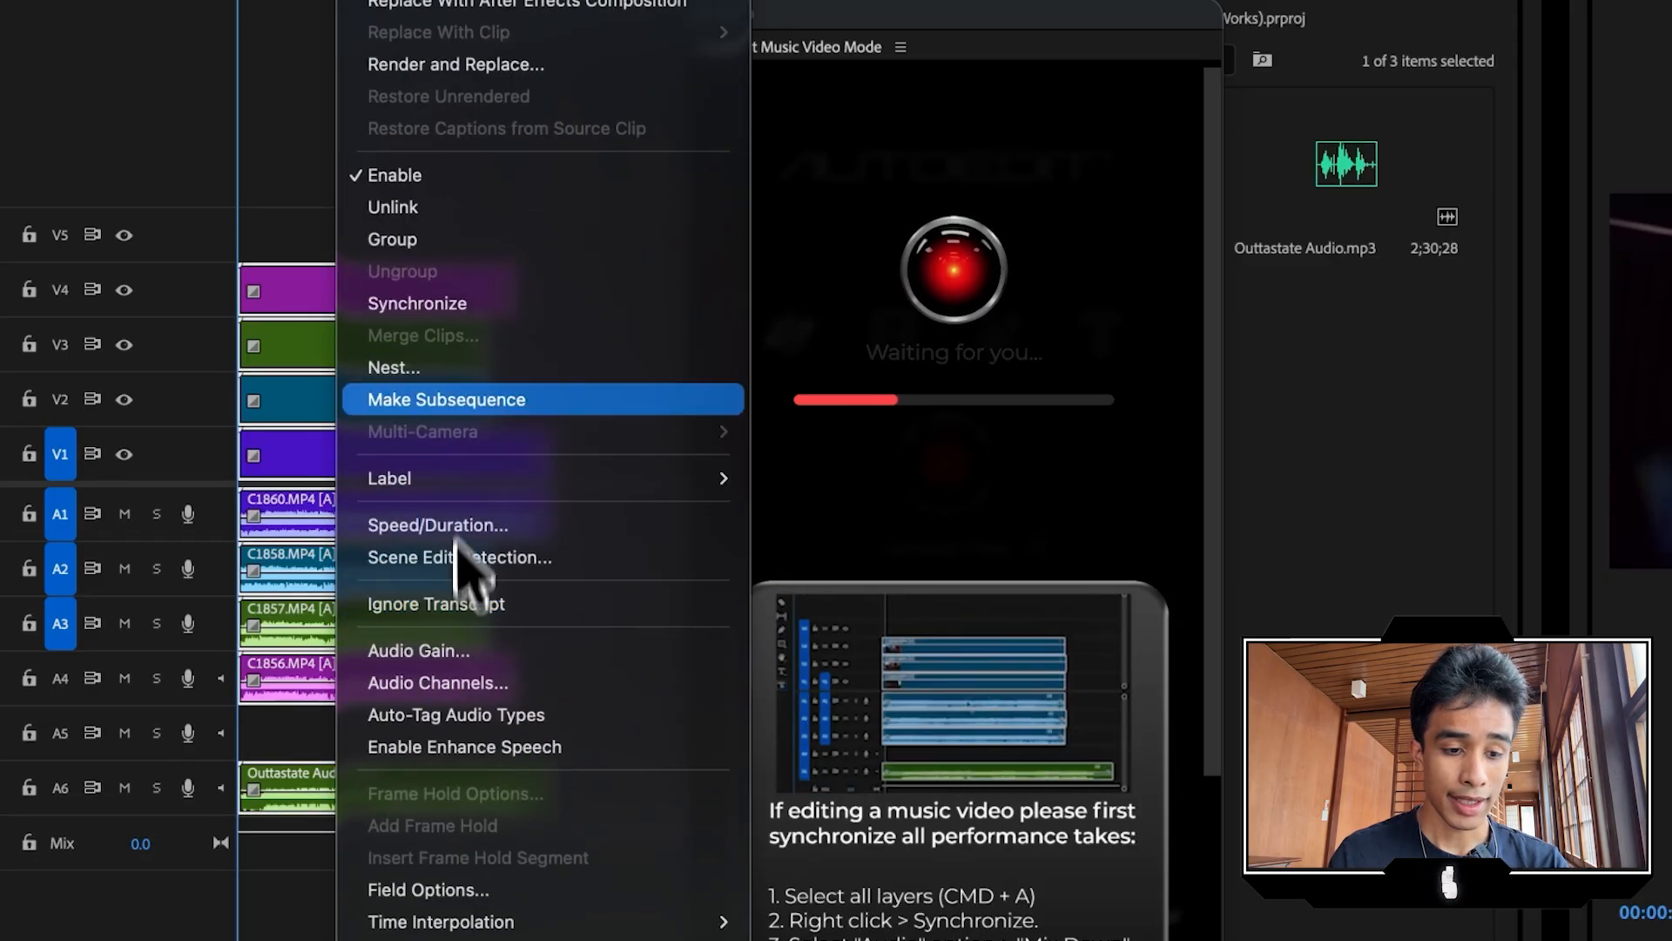
pyautogui.click(459, 306)
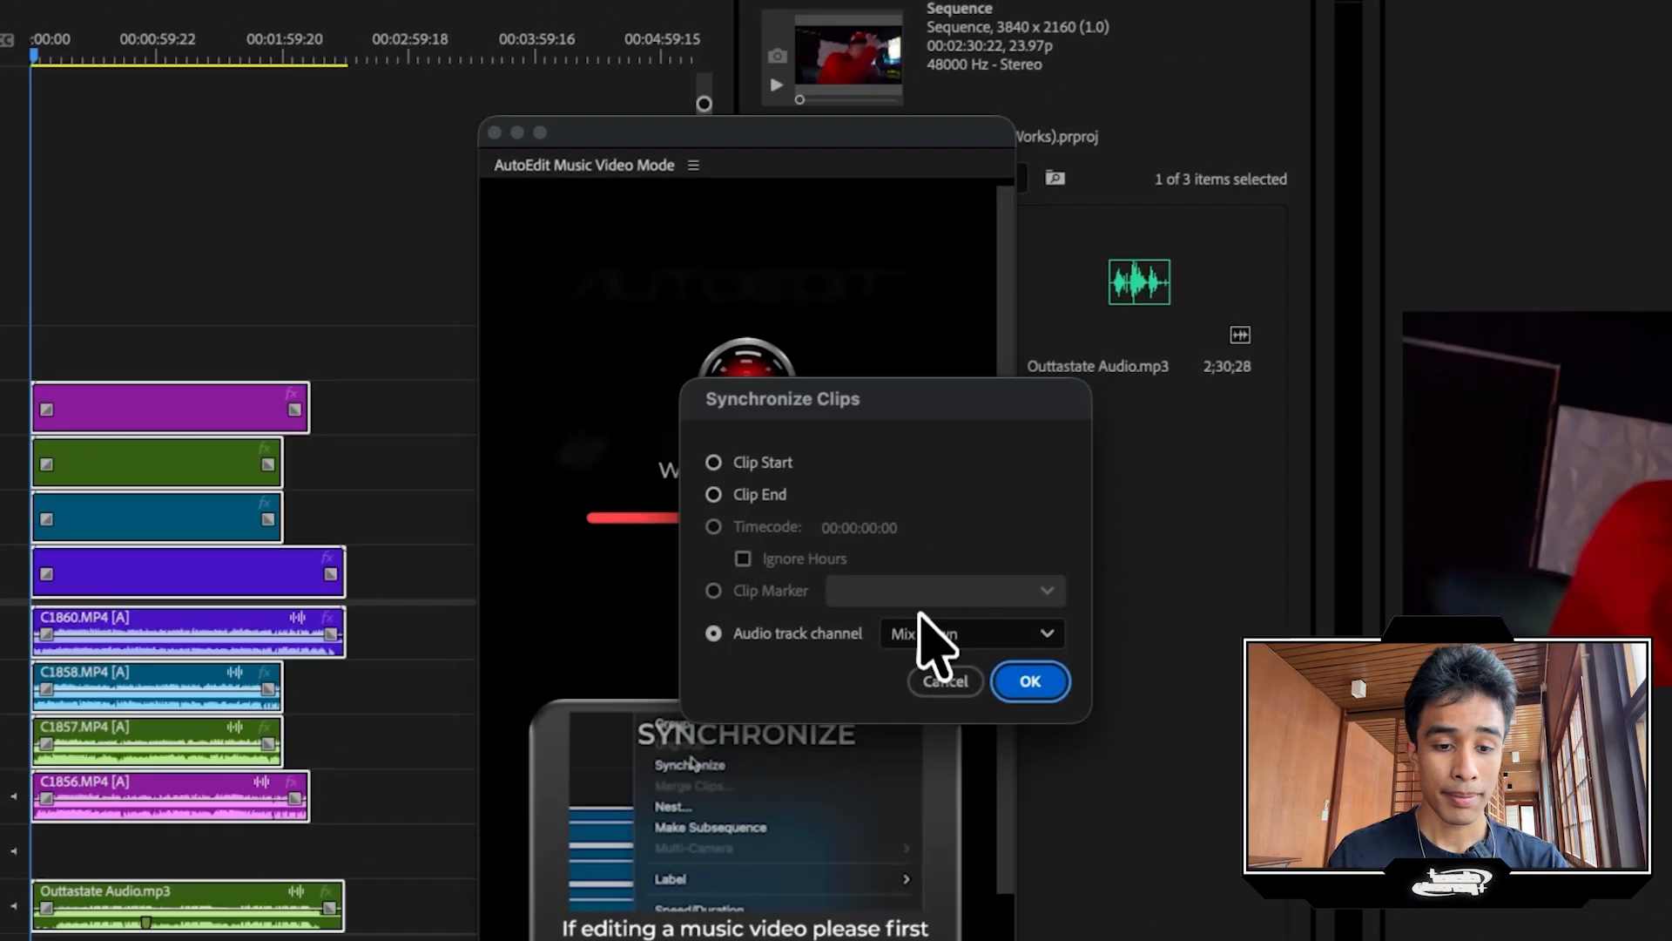
pyautogui.click(939, 635)
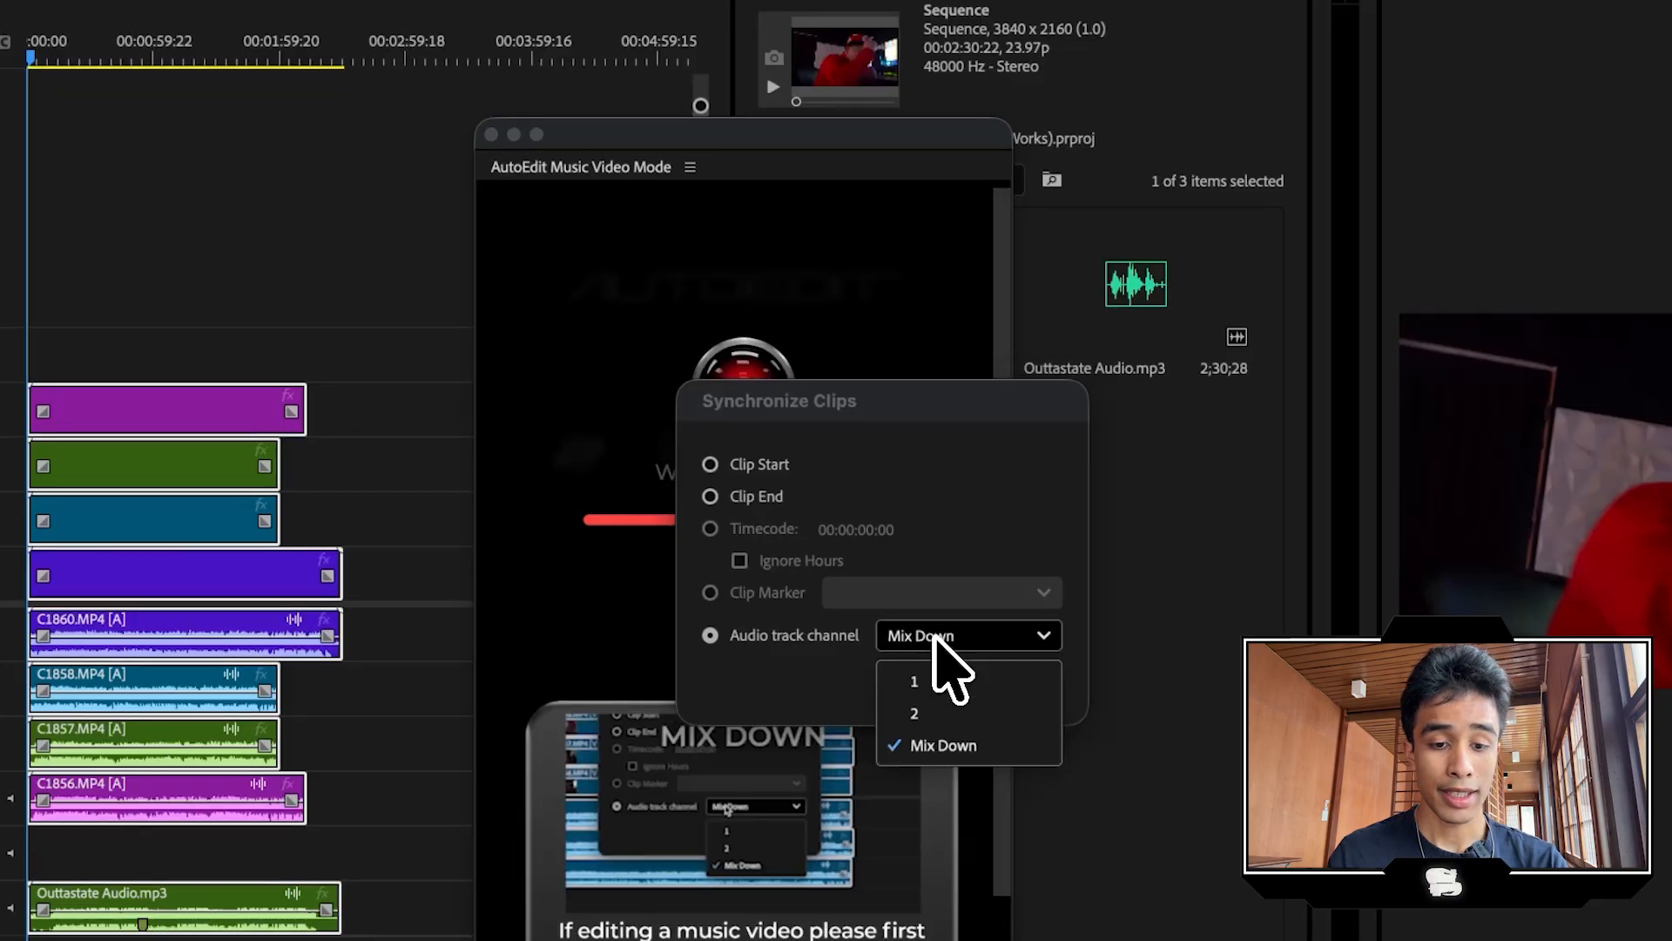
pyautogui.click(958, 746)
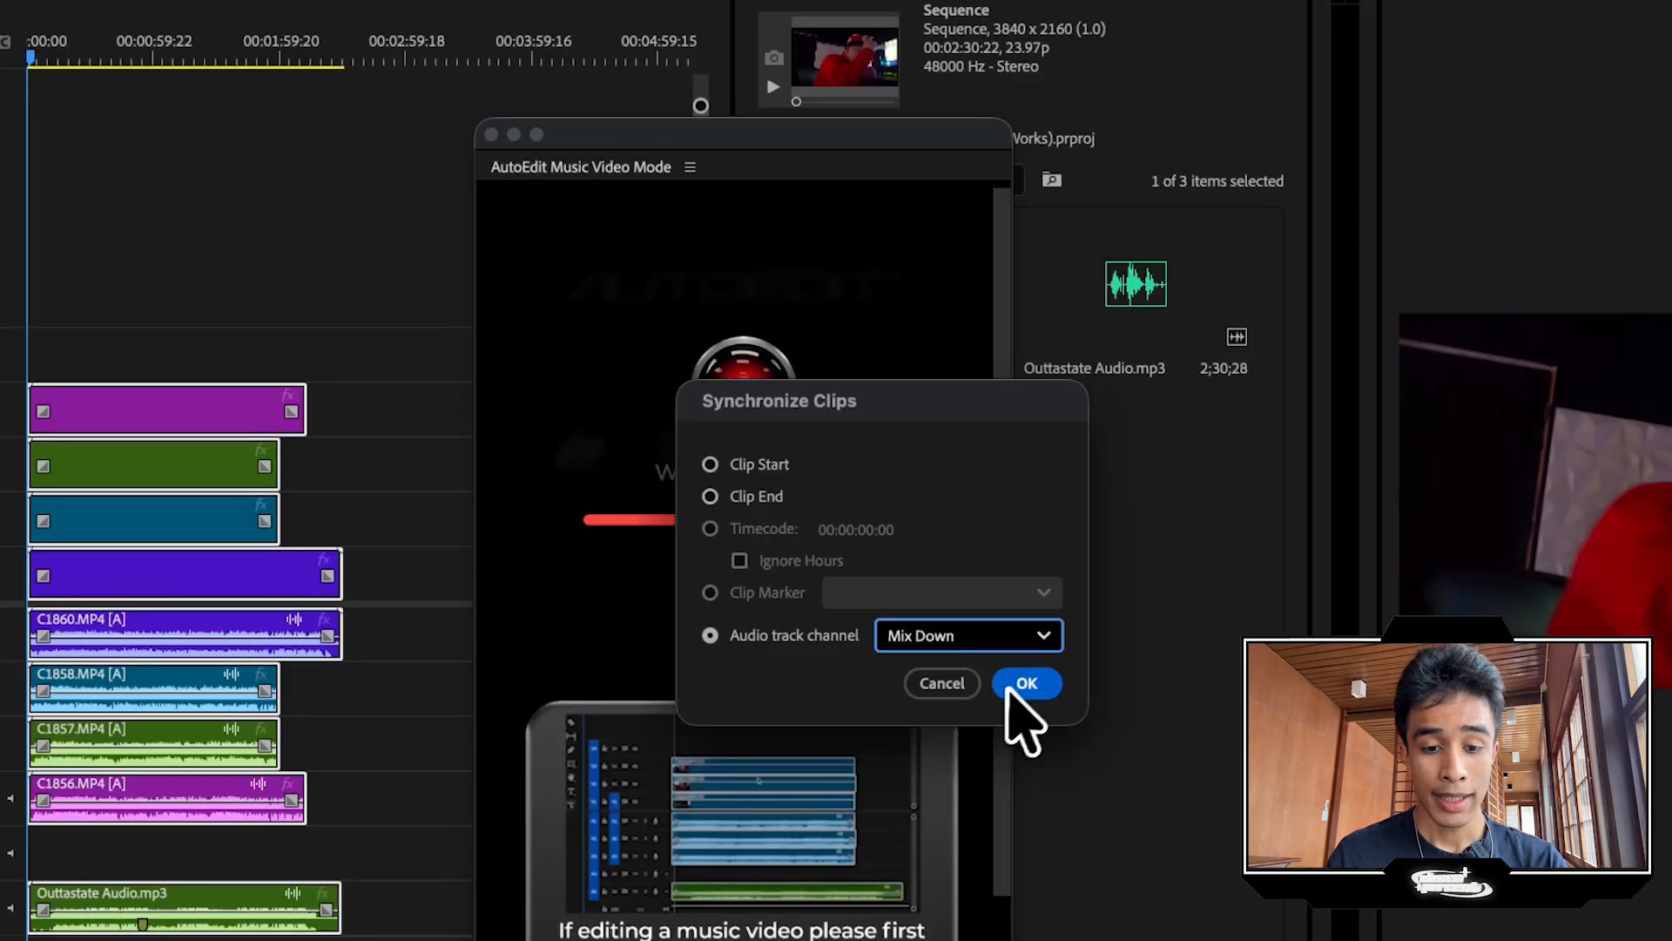
pyautogui.click(1021, 683)
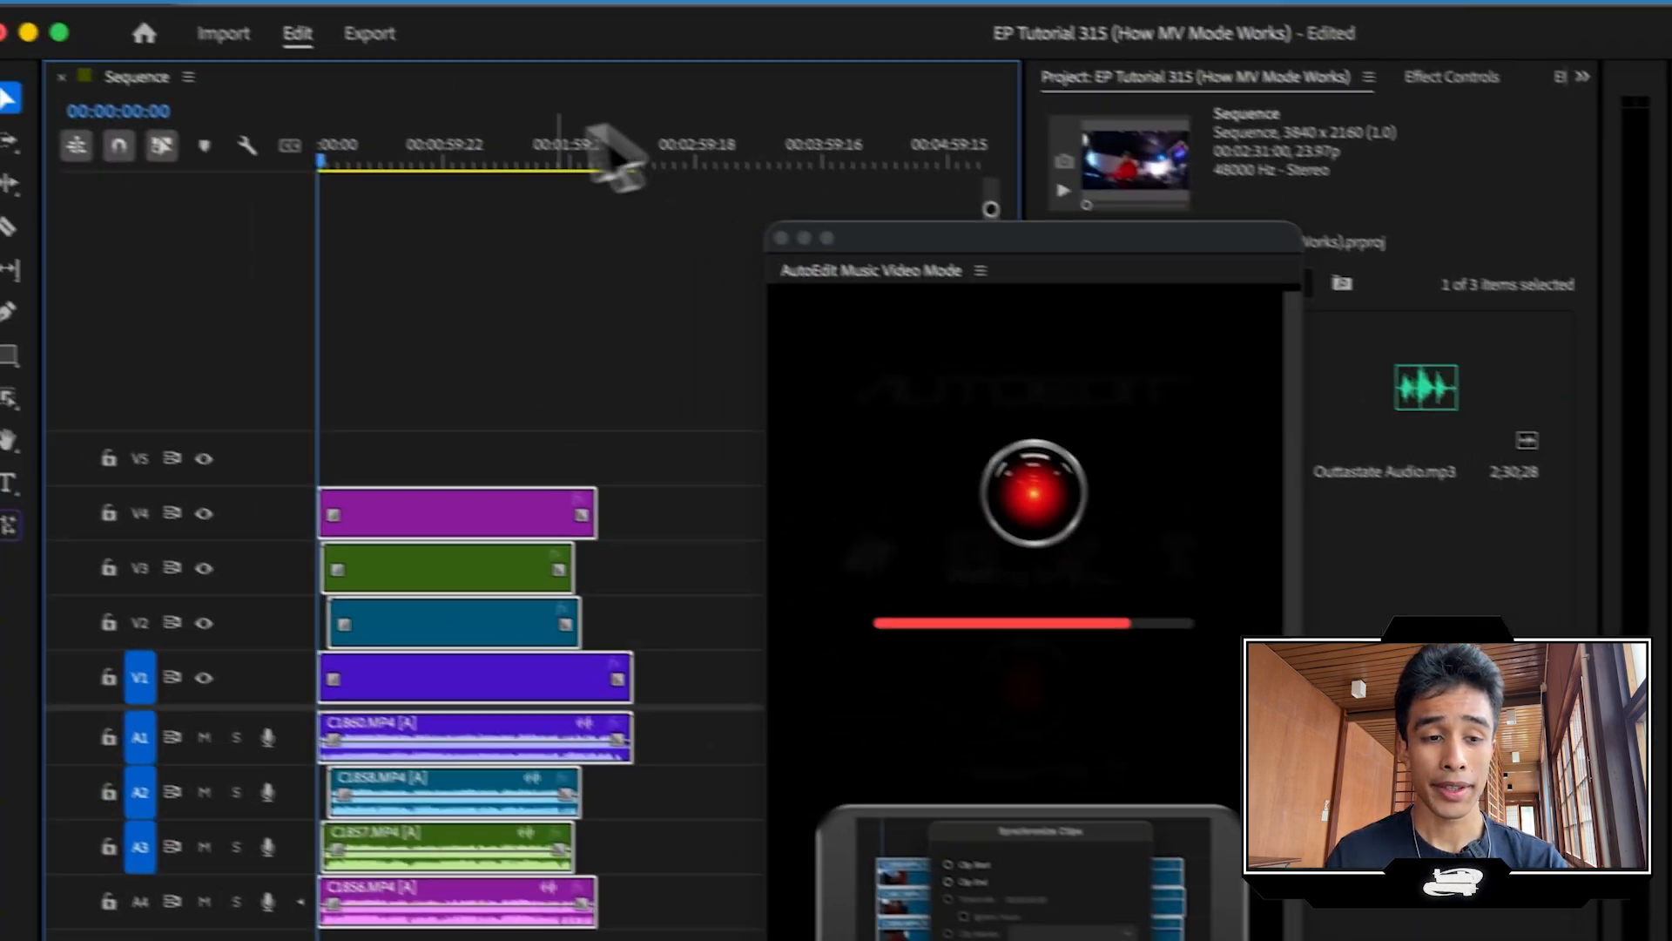
# Move the playhead to 00:00:52:15 and reselect all video and audio clips in the timeline
pyautogui.moveTo(144, 54); pyautogui.dragTo(143, 86)
pyautogui.moveTo(703, 411); pyautogui.dragTo(446, 924)
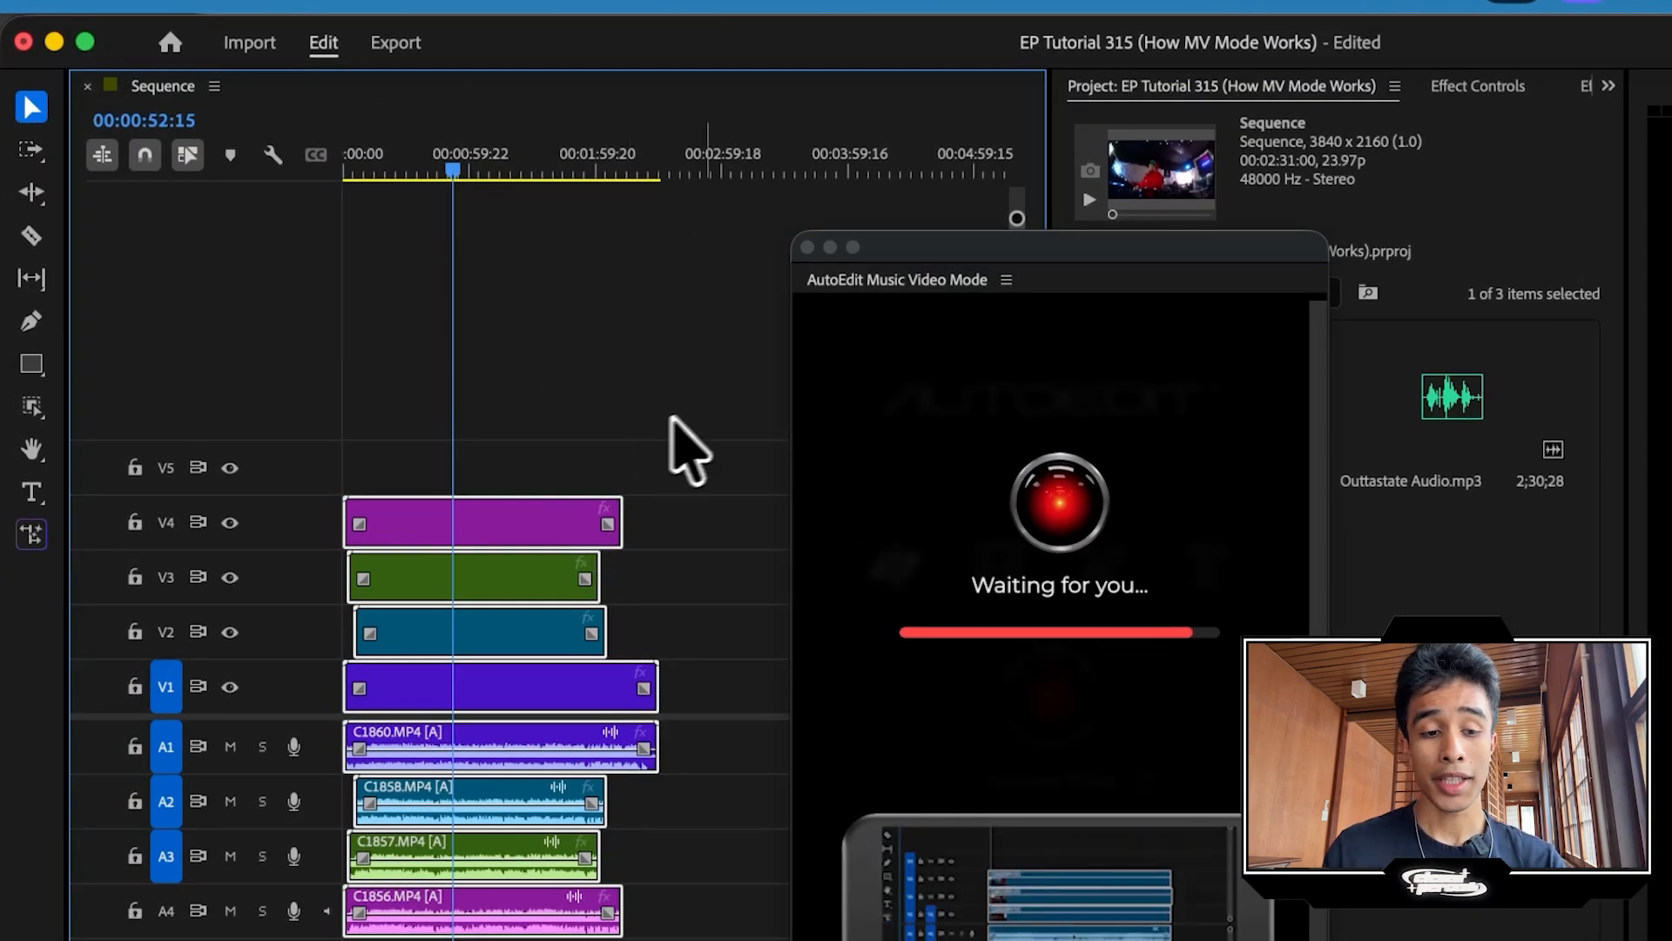
pyautogui.moveTo(497, 692); pyautogui.dragTo(455, 832)
pyautogui.rightClick(487, 599)
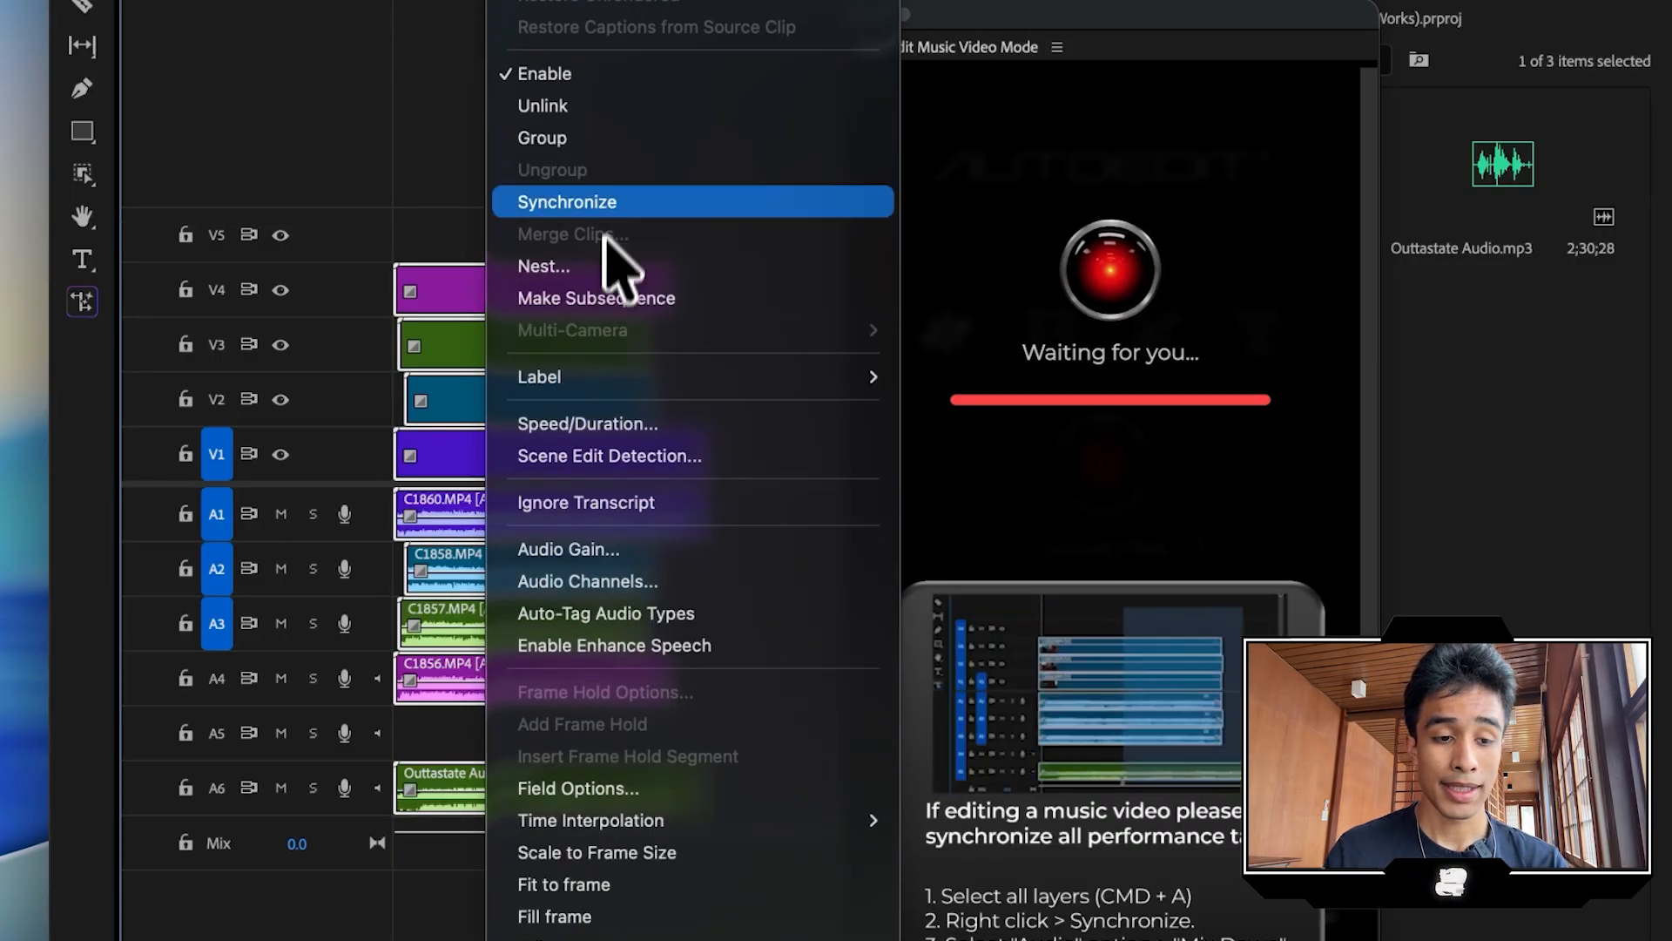
pyautogui.click(437, 198)
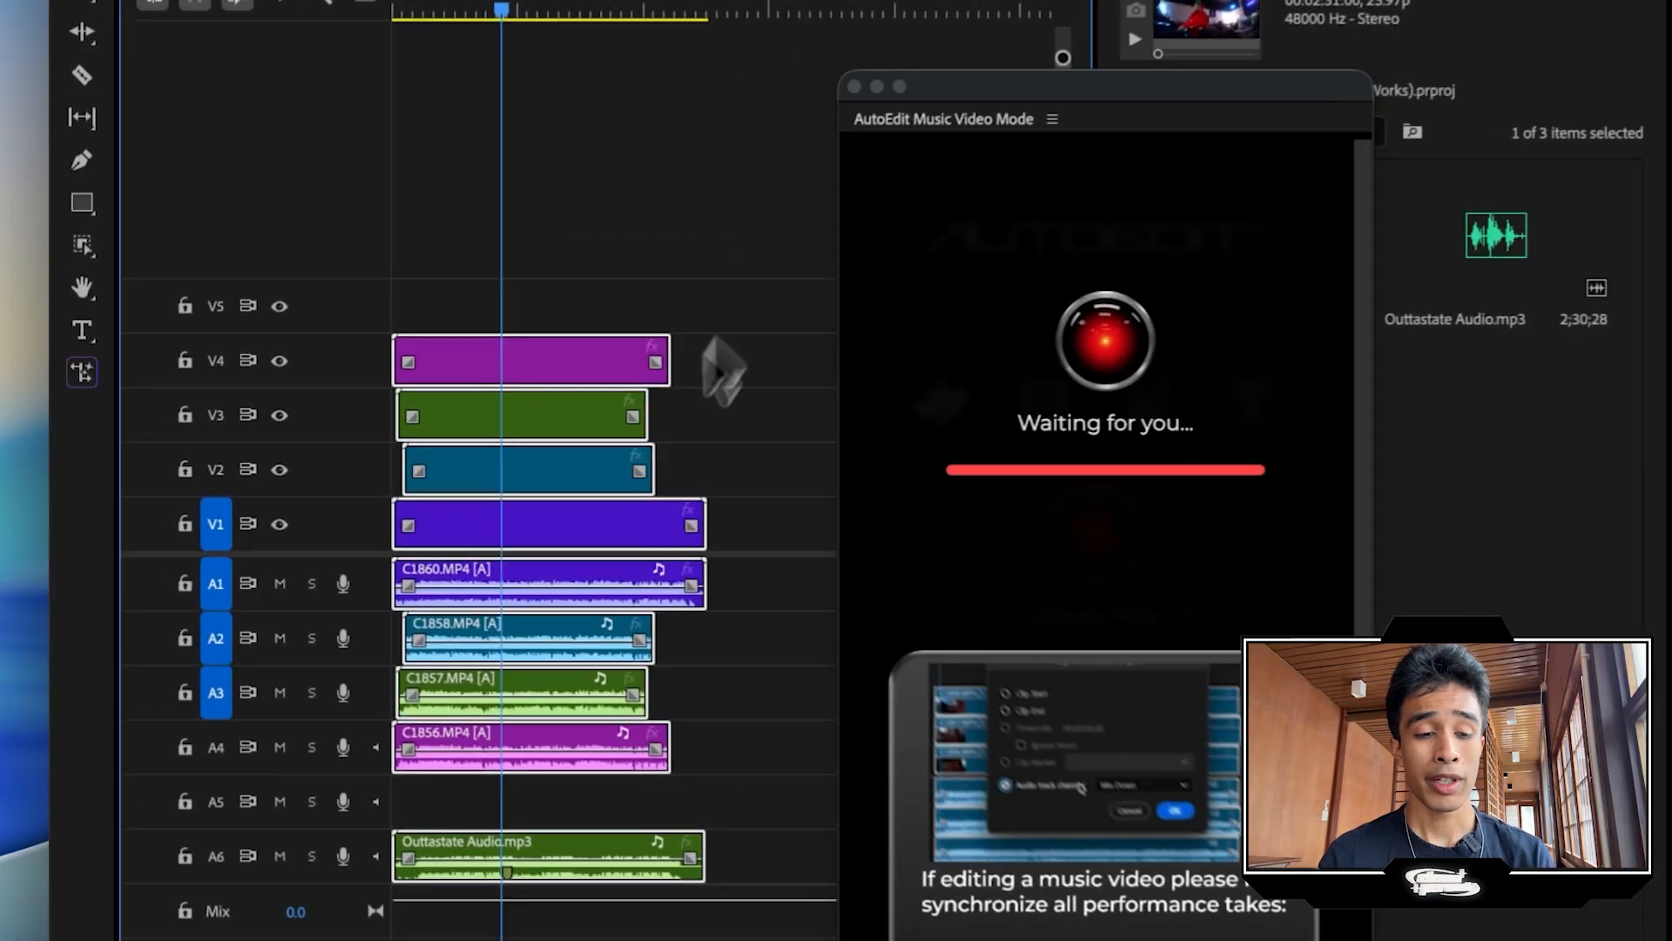
# Select only the performance takes on V2 to V4 with their linked audio and bring up their clip commands without applying any
pyautogui.moveTo(768, 281); pyautogui.dragTo(536, 473)
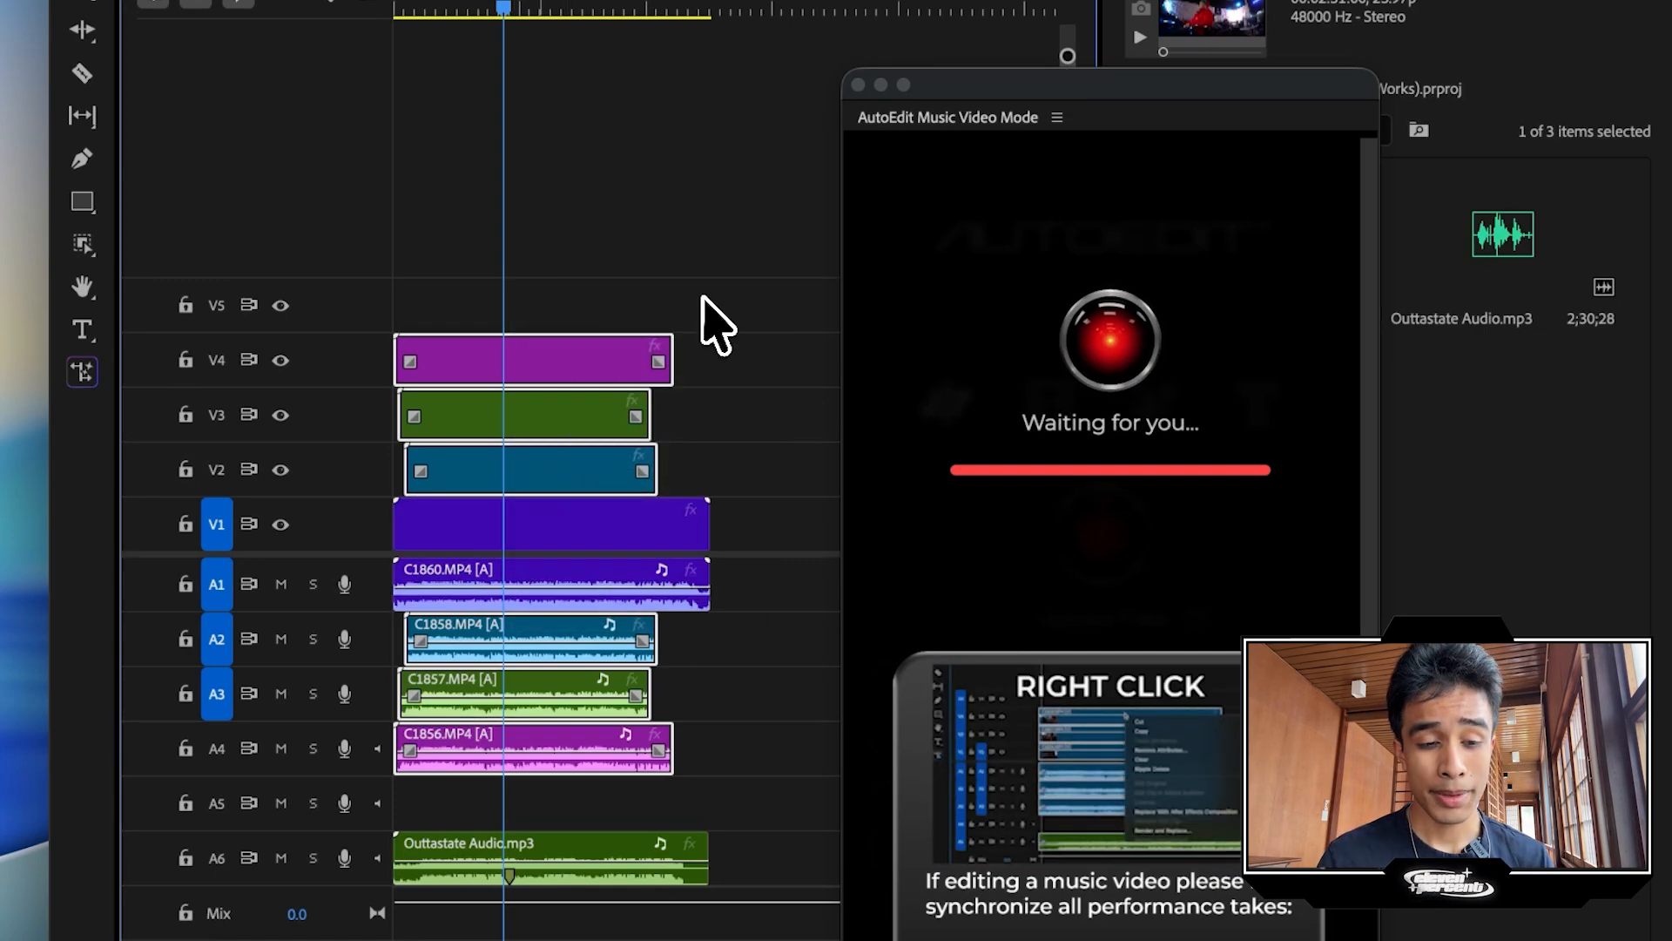
pyautogui.click(702, 298)
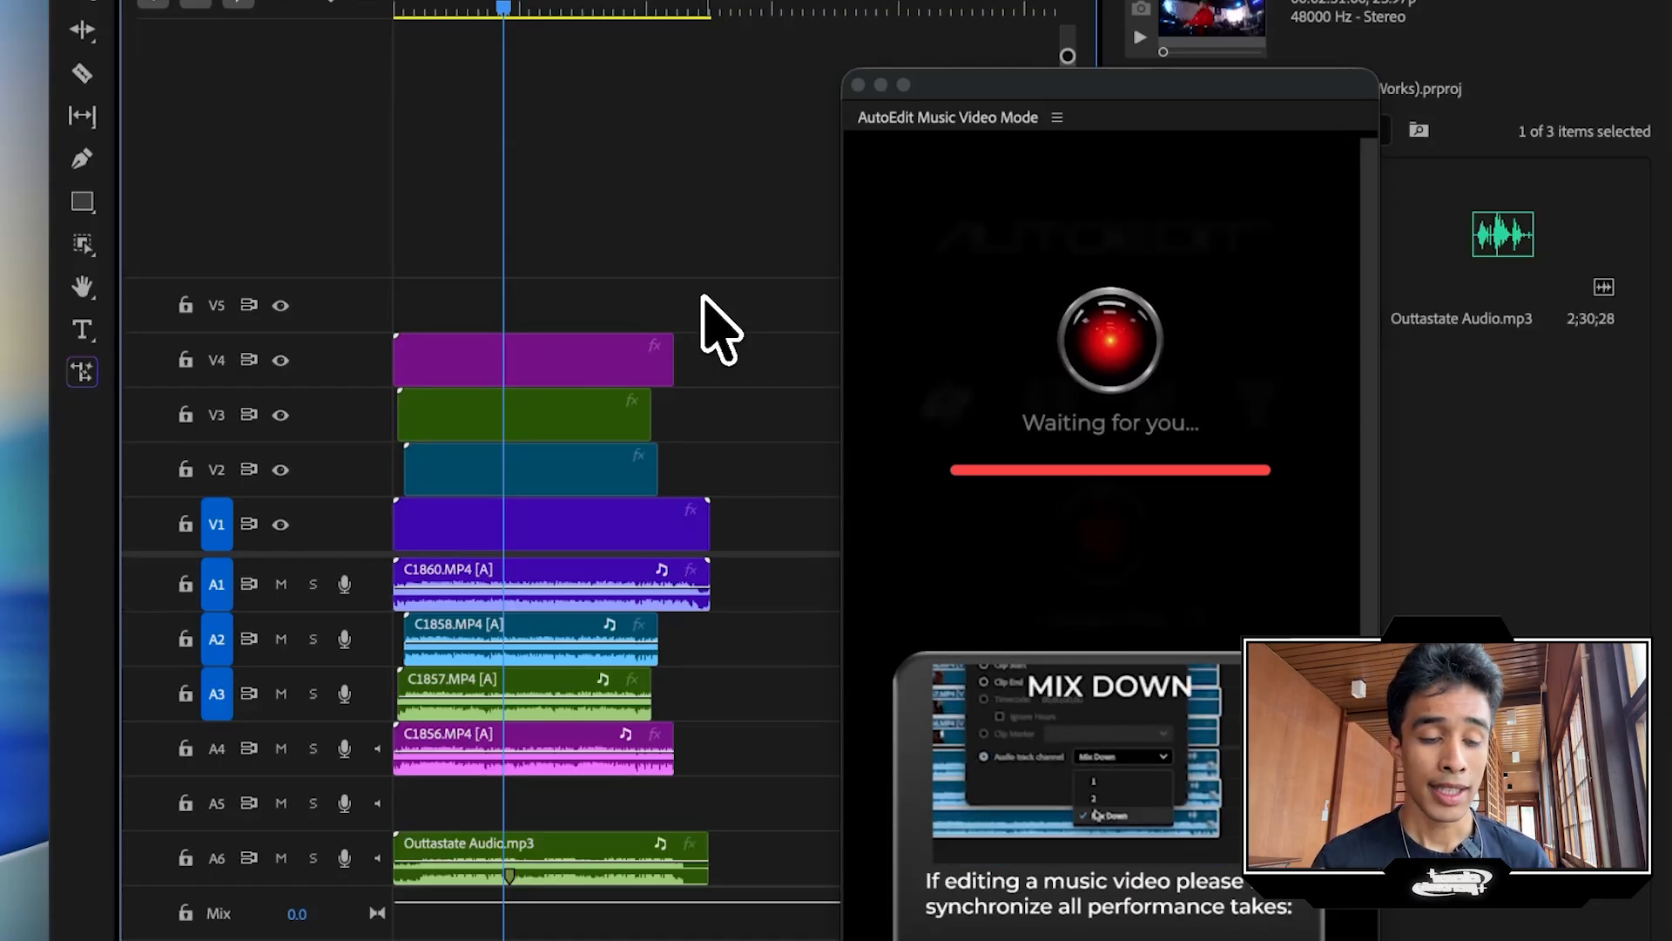
pyautogui.moveTo(566, 432); pyautogui.dragTo(548, 459)
pyautogui.rightClick(550, 488)
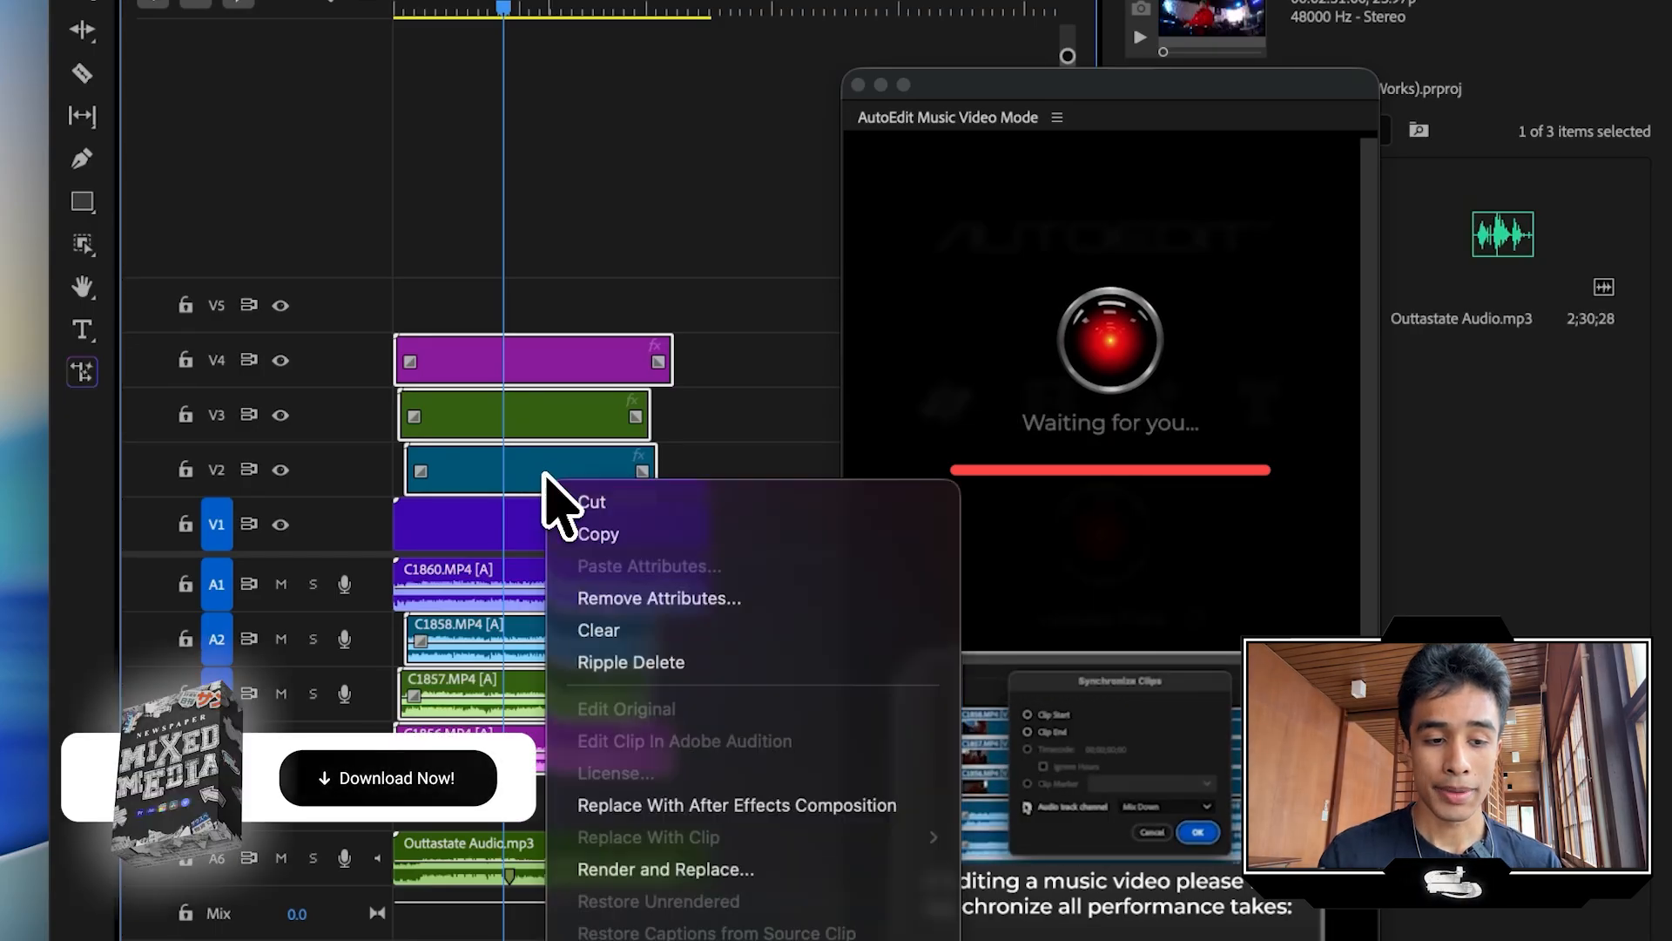
pyautogui.scroll(-5, 701, 658)
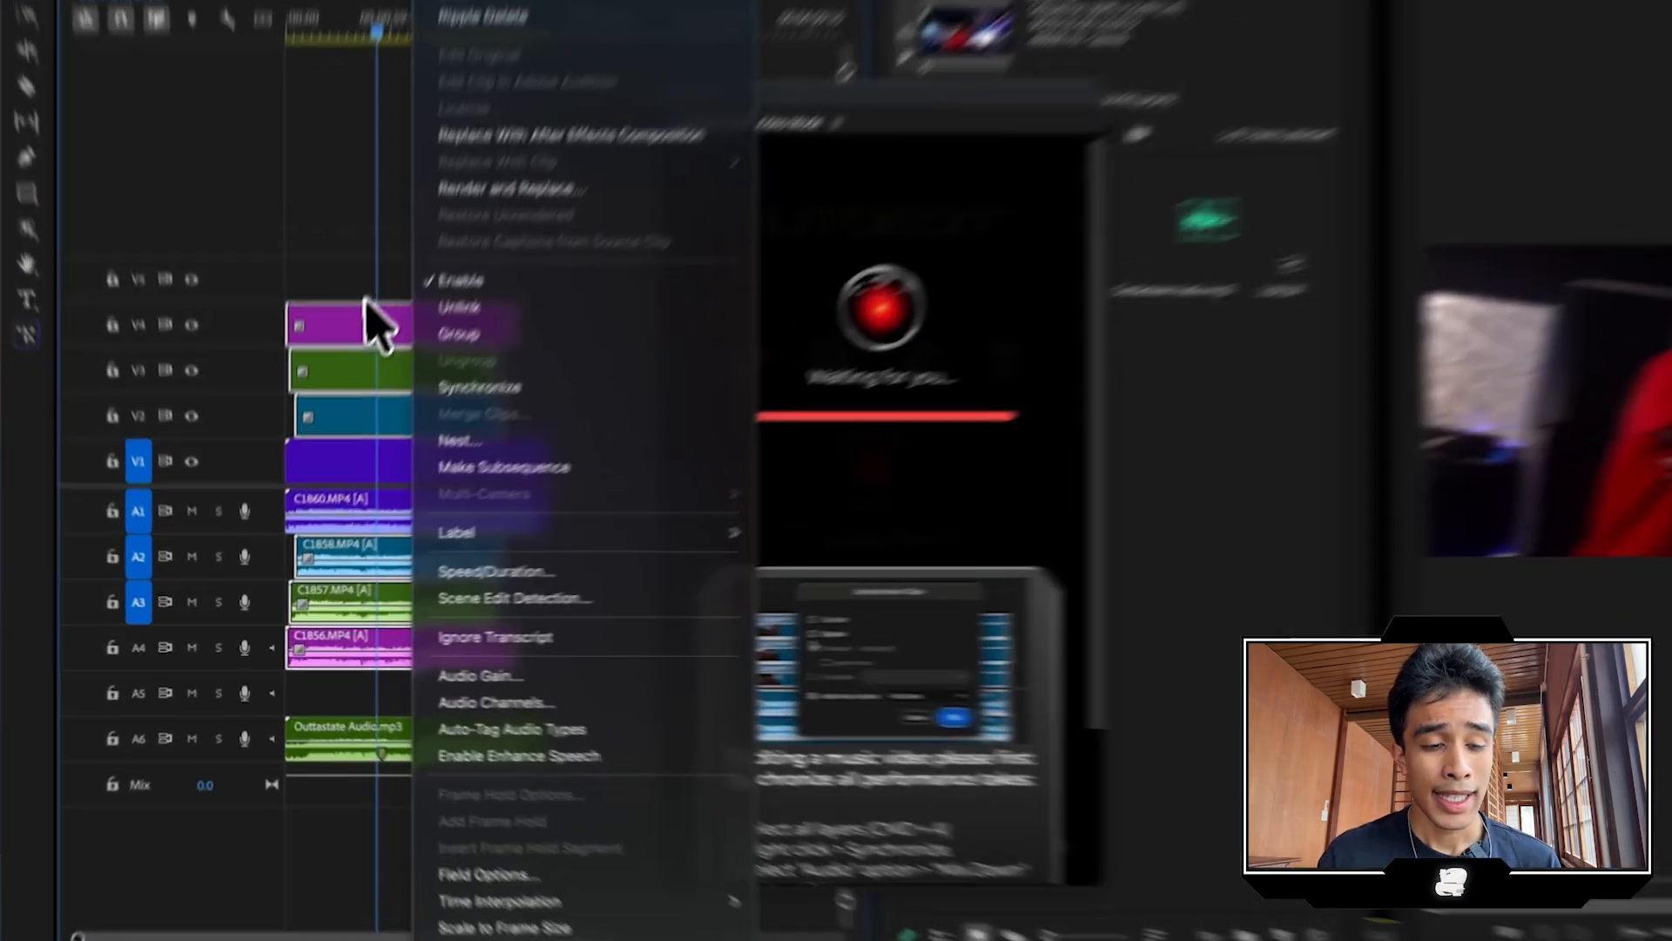
pyautogui.click(336, 365)
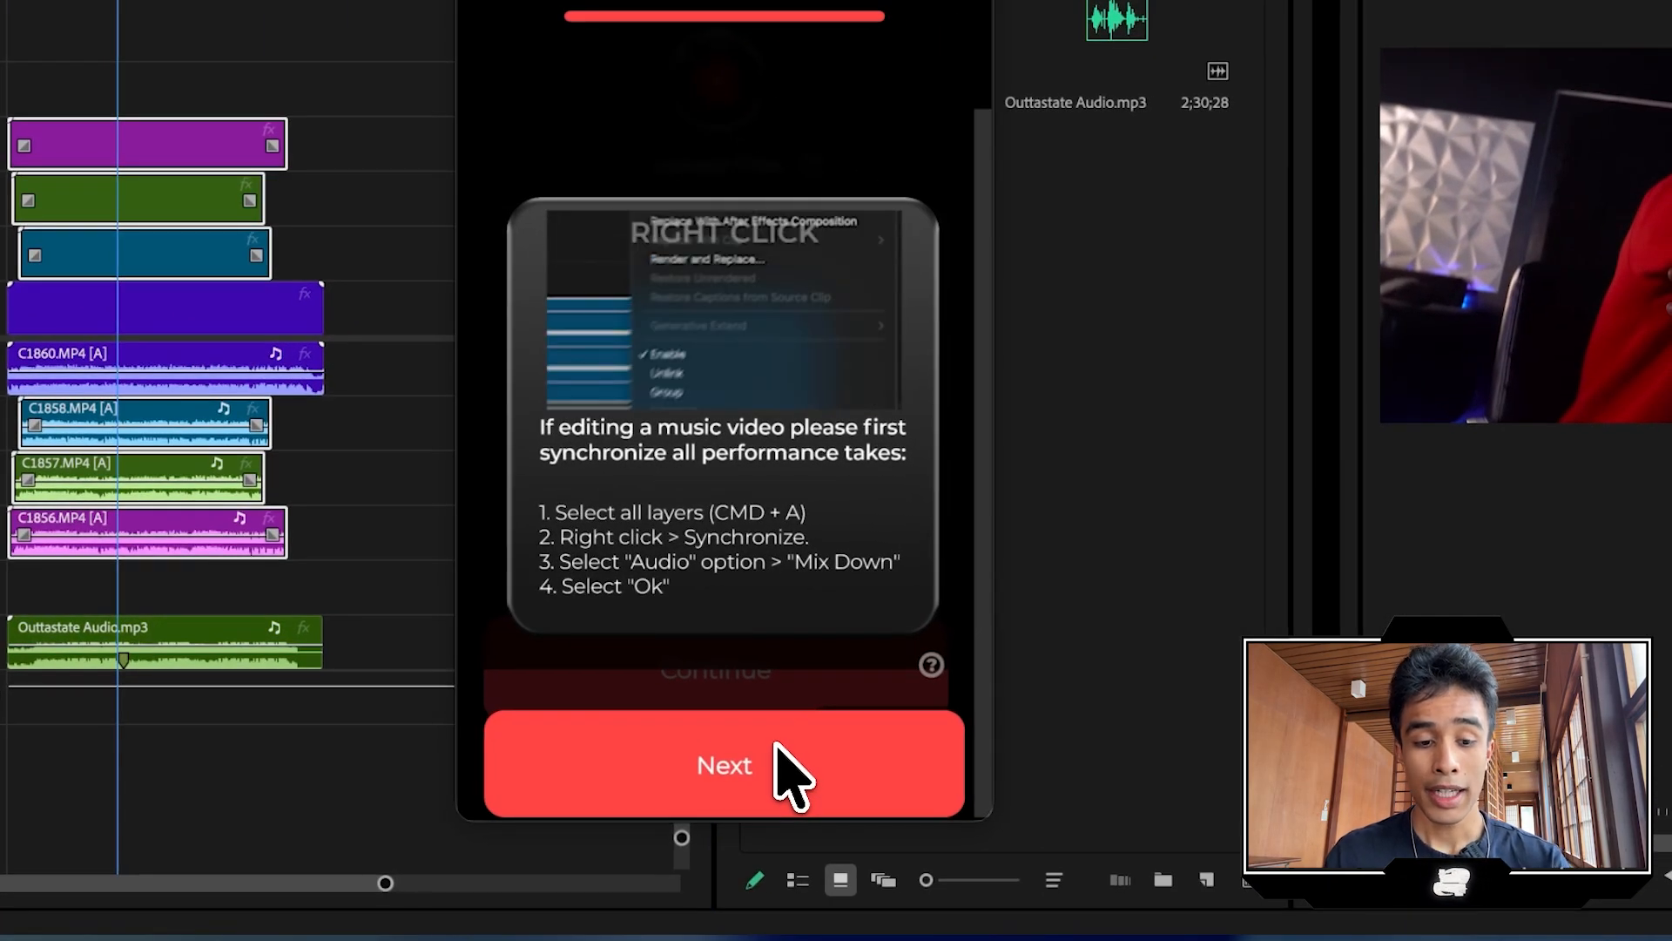
# Continue past the synchronization instructions to the edit settings and review the explanations of the edit types and edit speeds
pyautogui.click(776, 756)
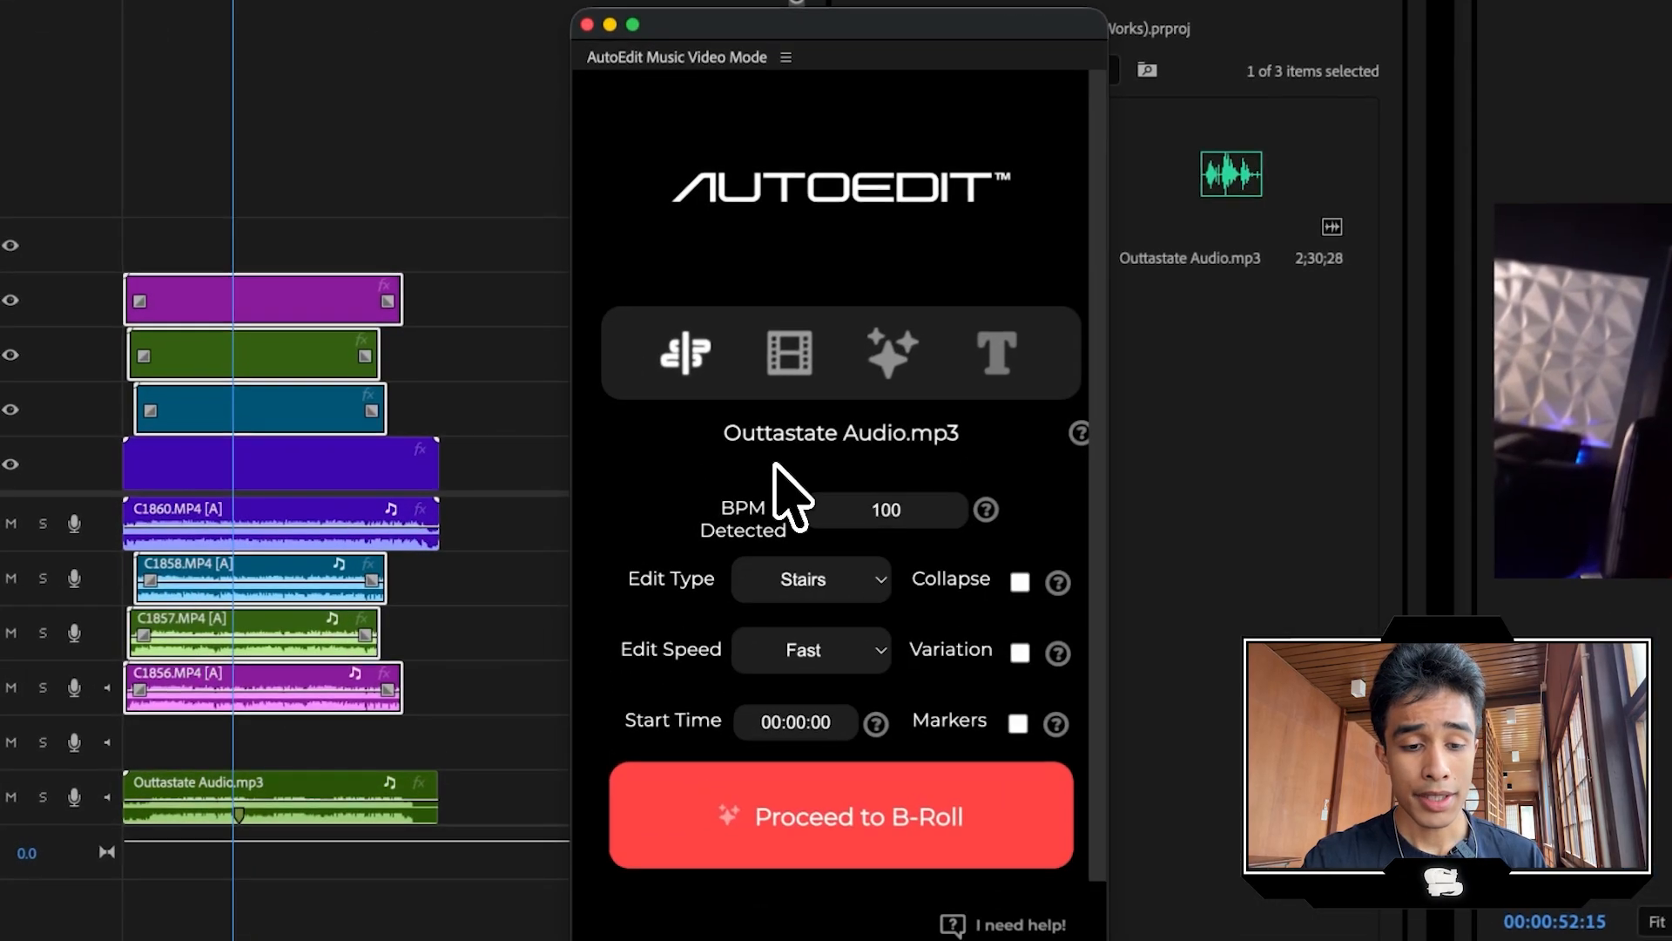
pyautogui.scroll(-2, 791, 495)
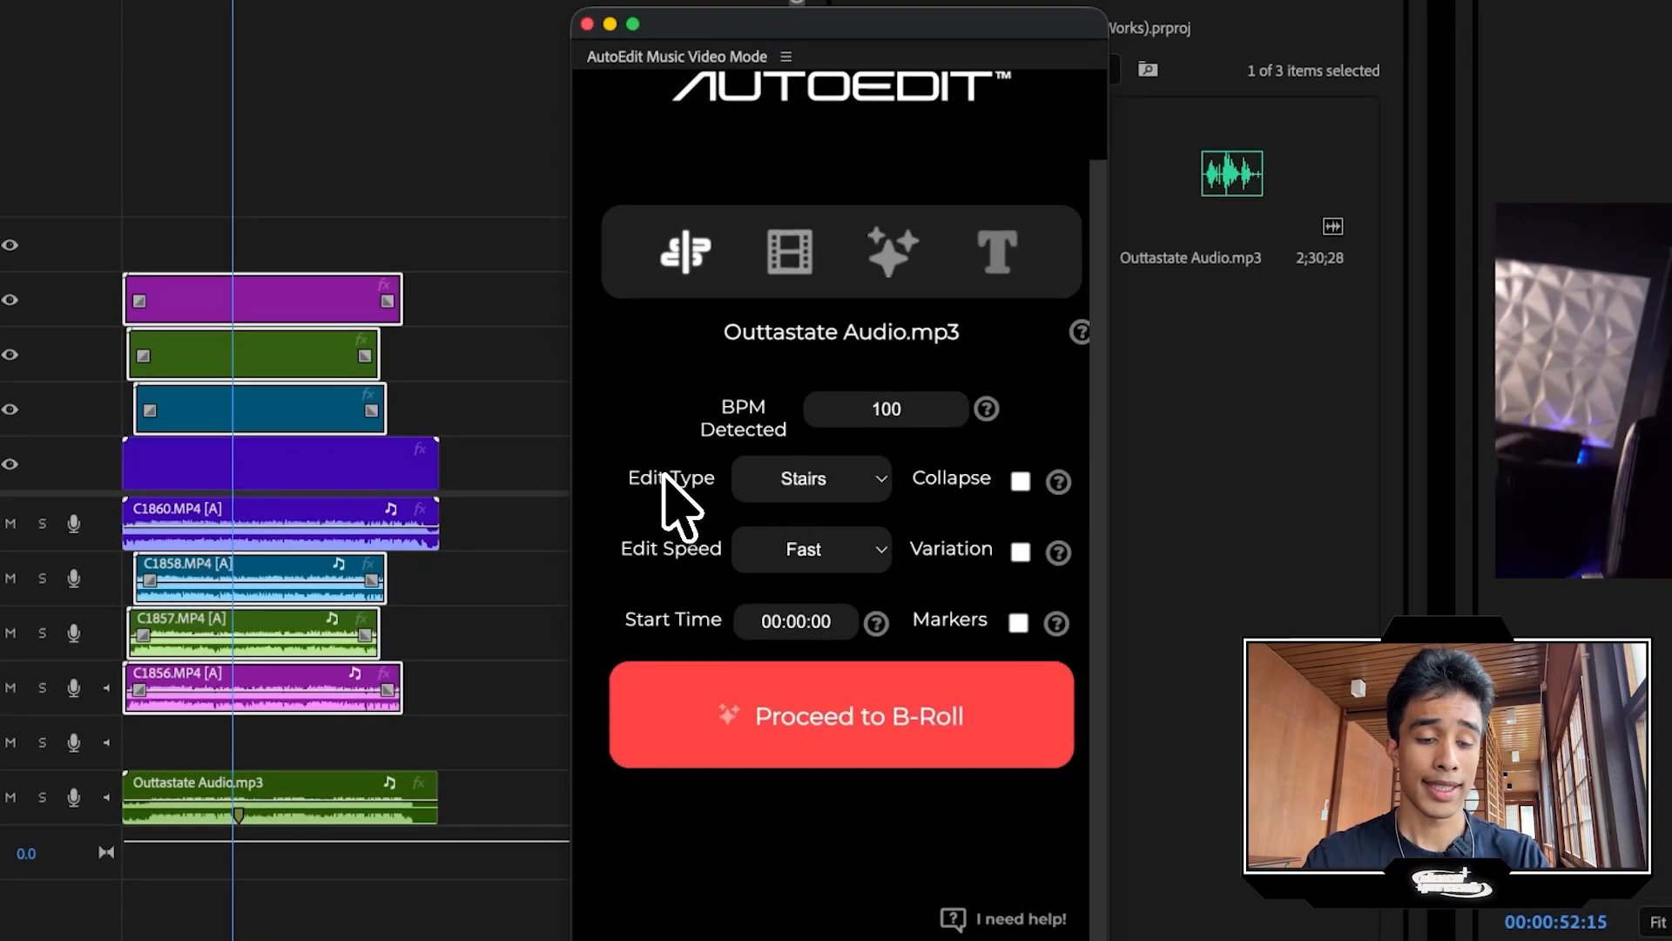
pyautogui.click(854, 483)
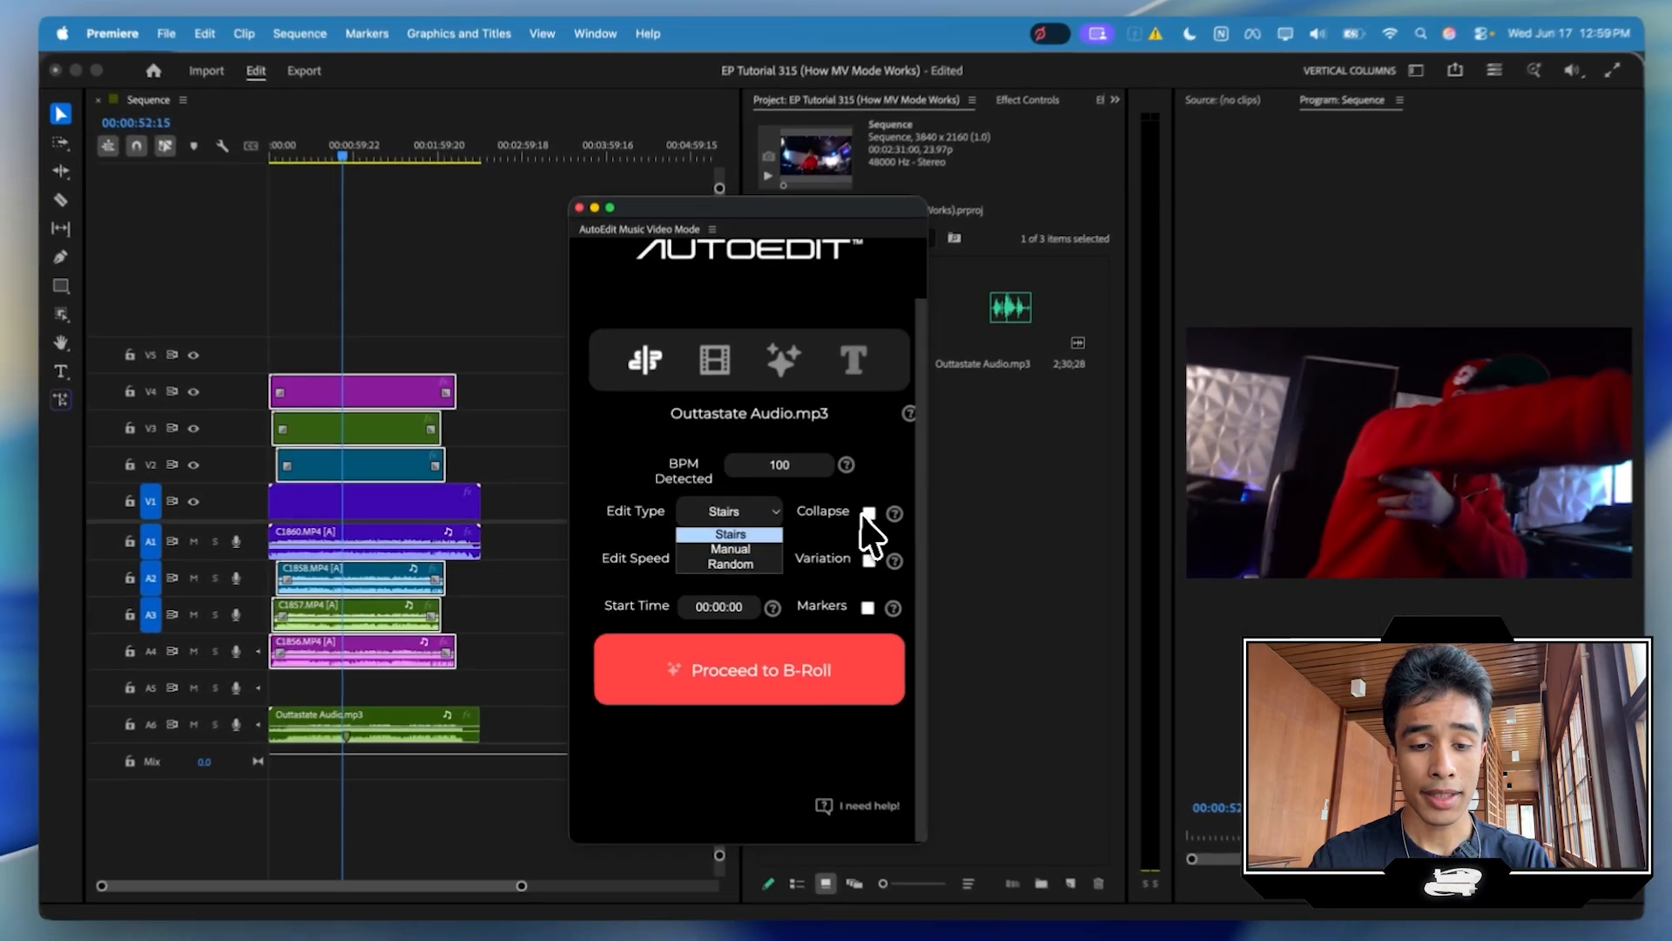
pyautogui.click(886, 518)
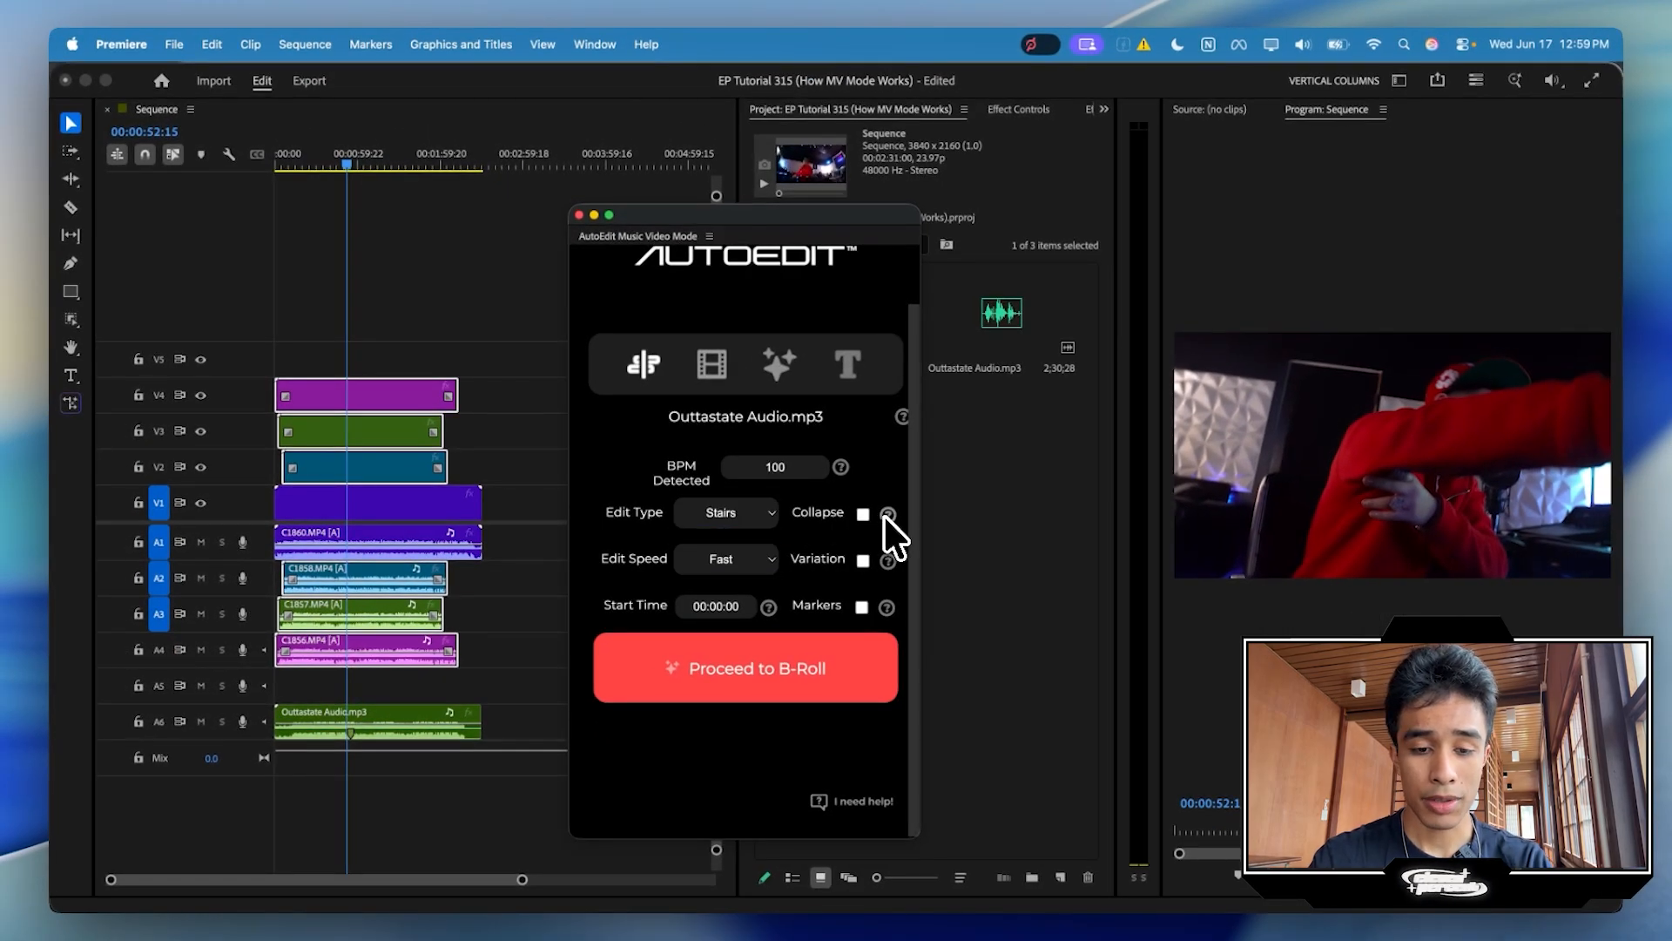
pyautogui.click(885, 518)
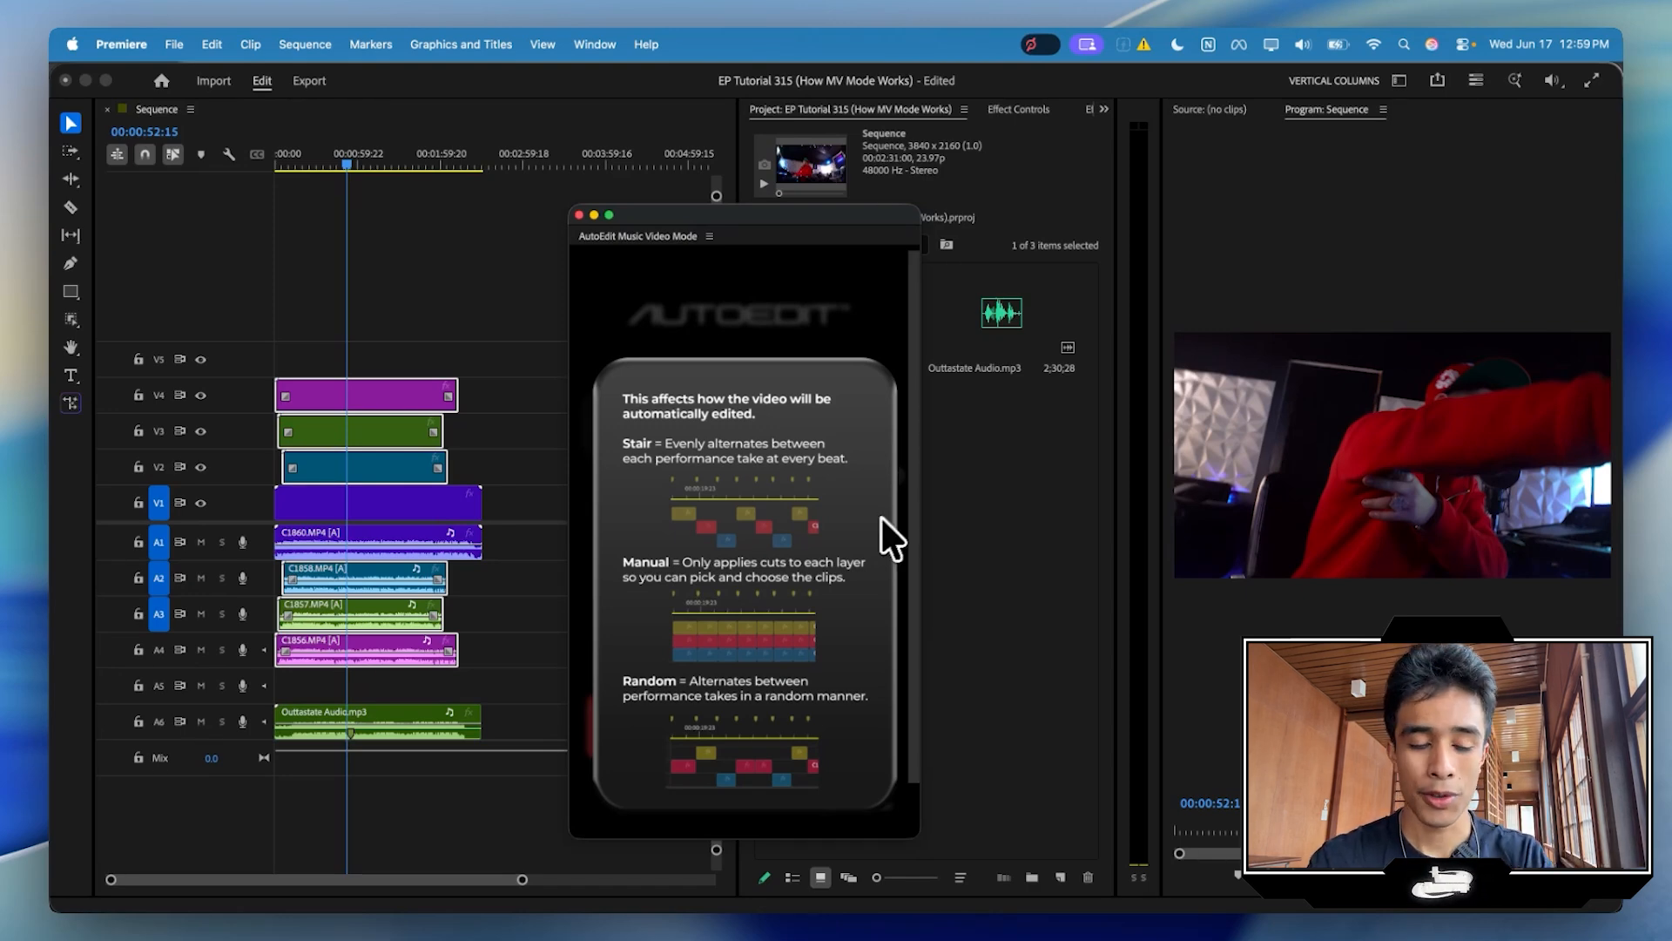
pyautogui.click(751, 556)
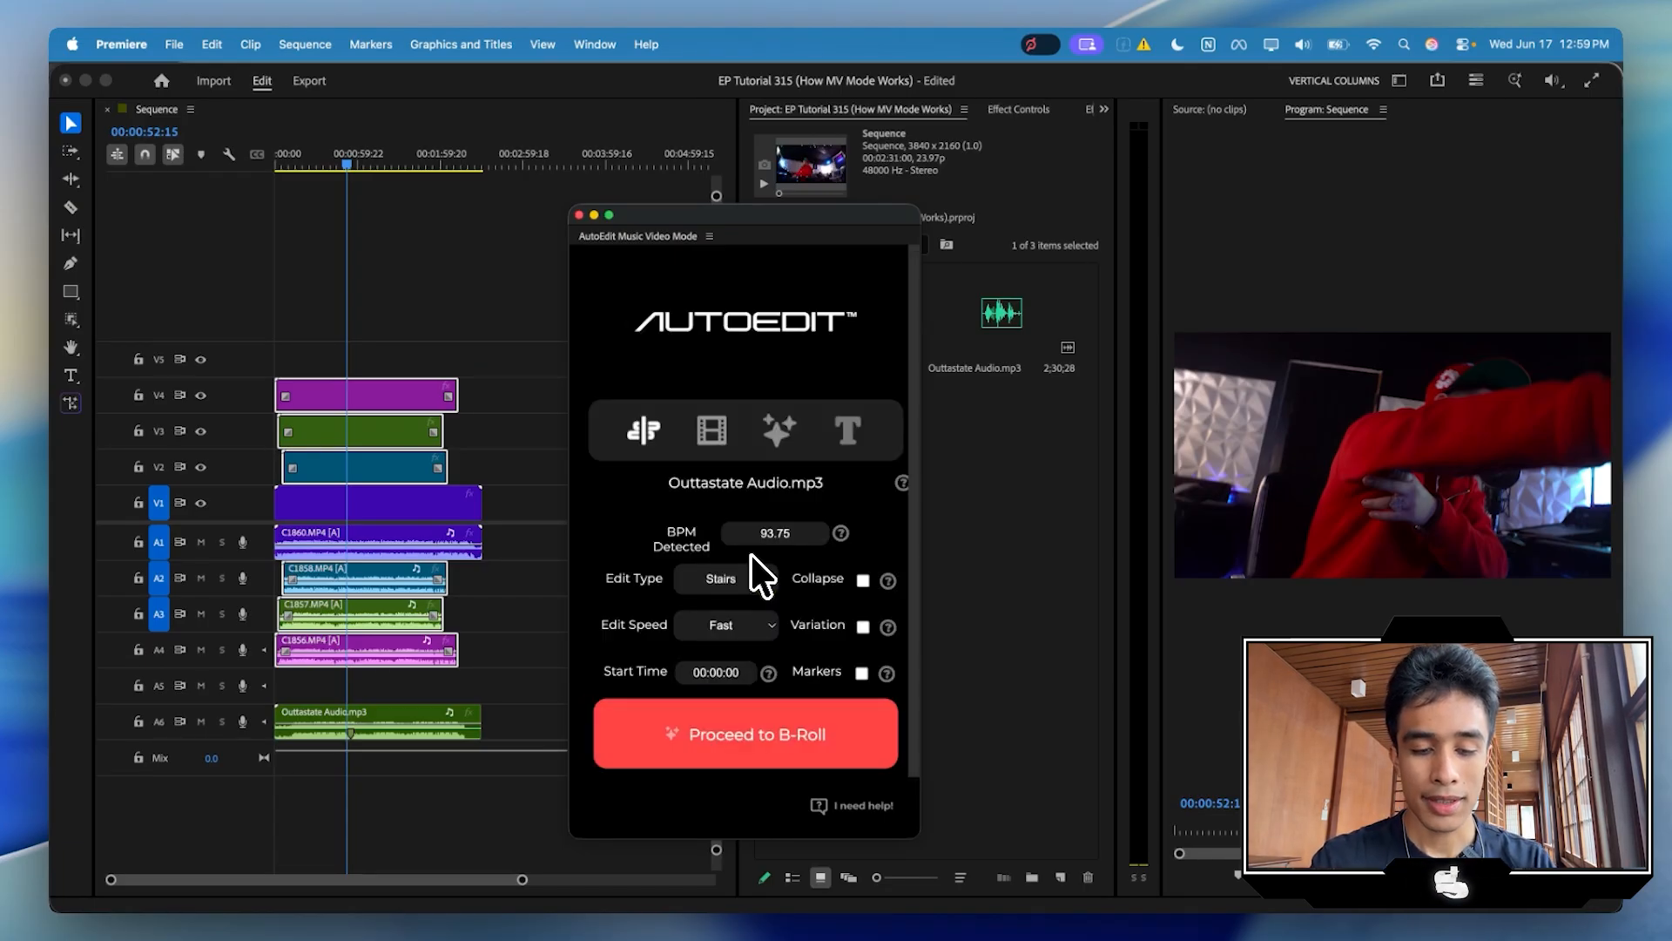
pyautogui.click(887, 625)
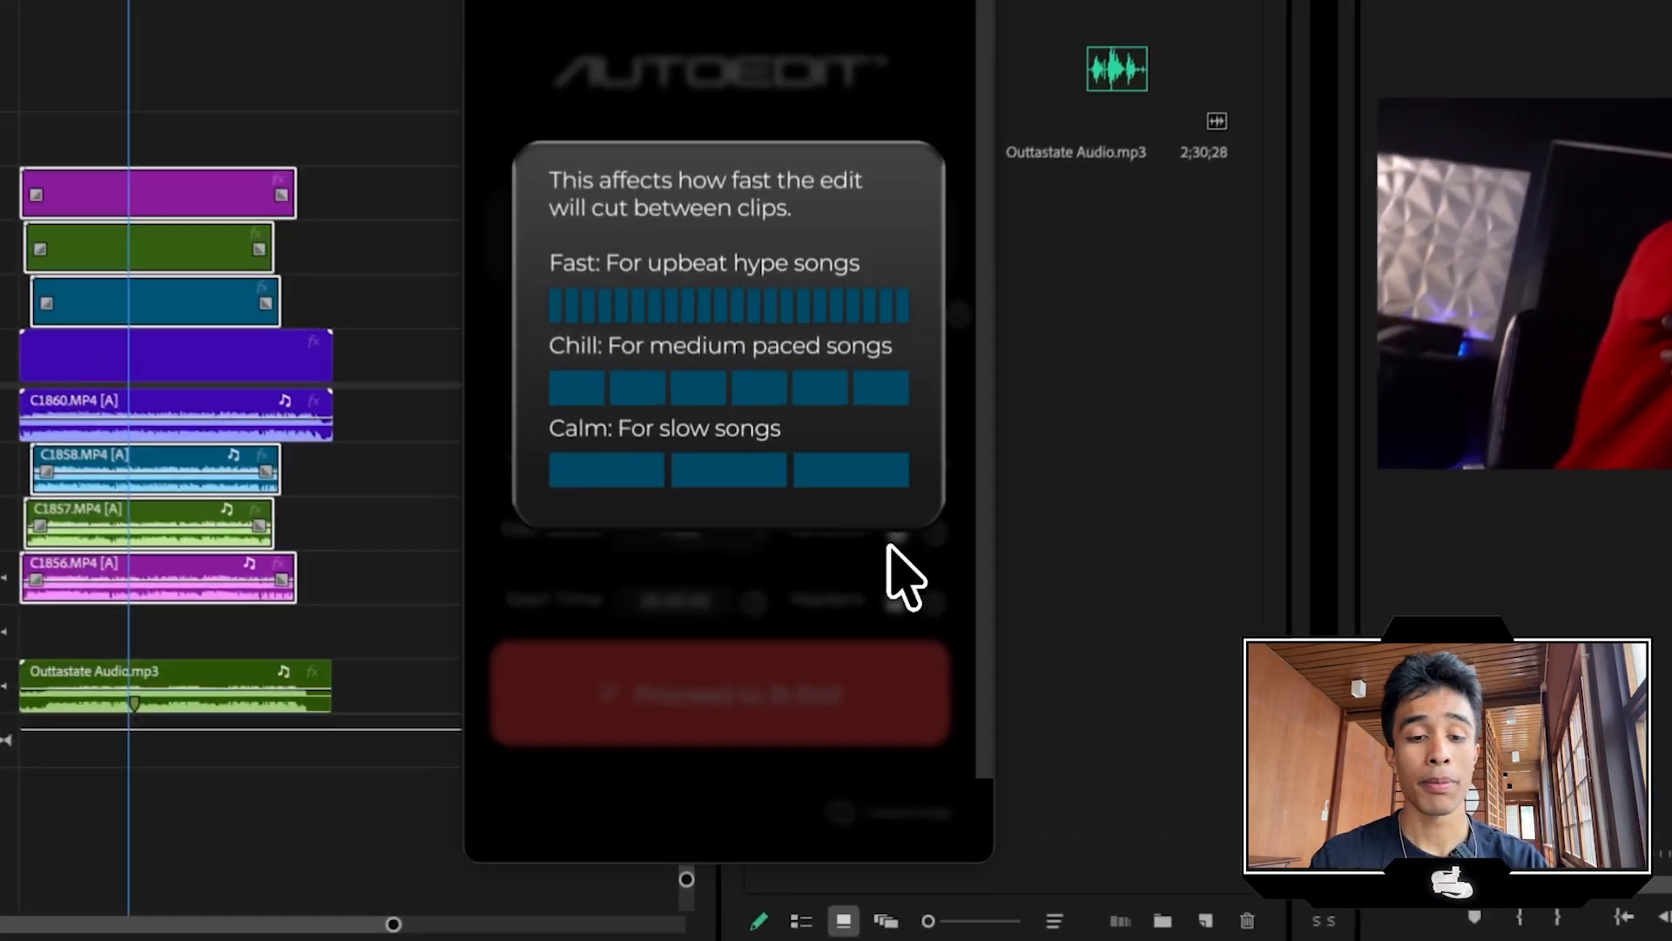
pyautogui.click(888, 546)
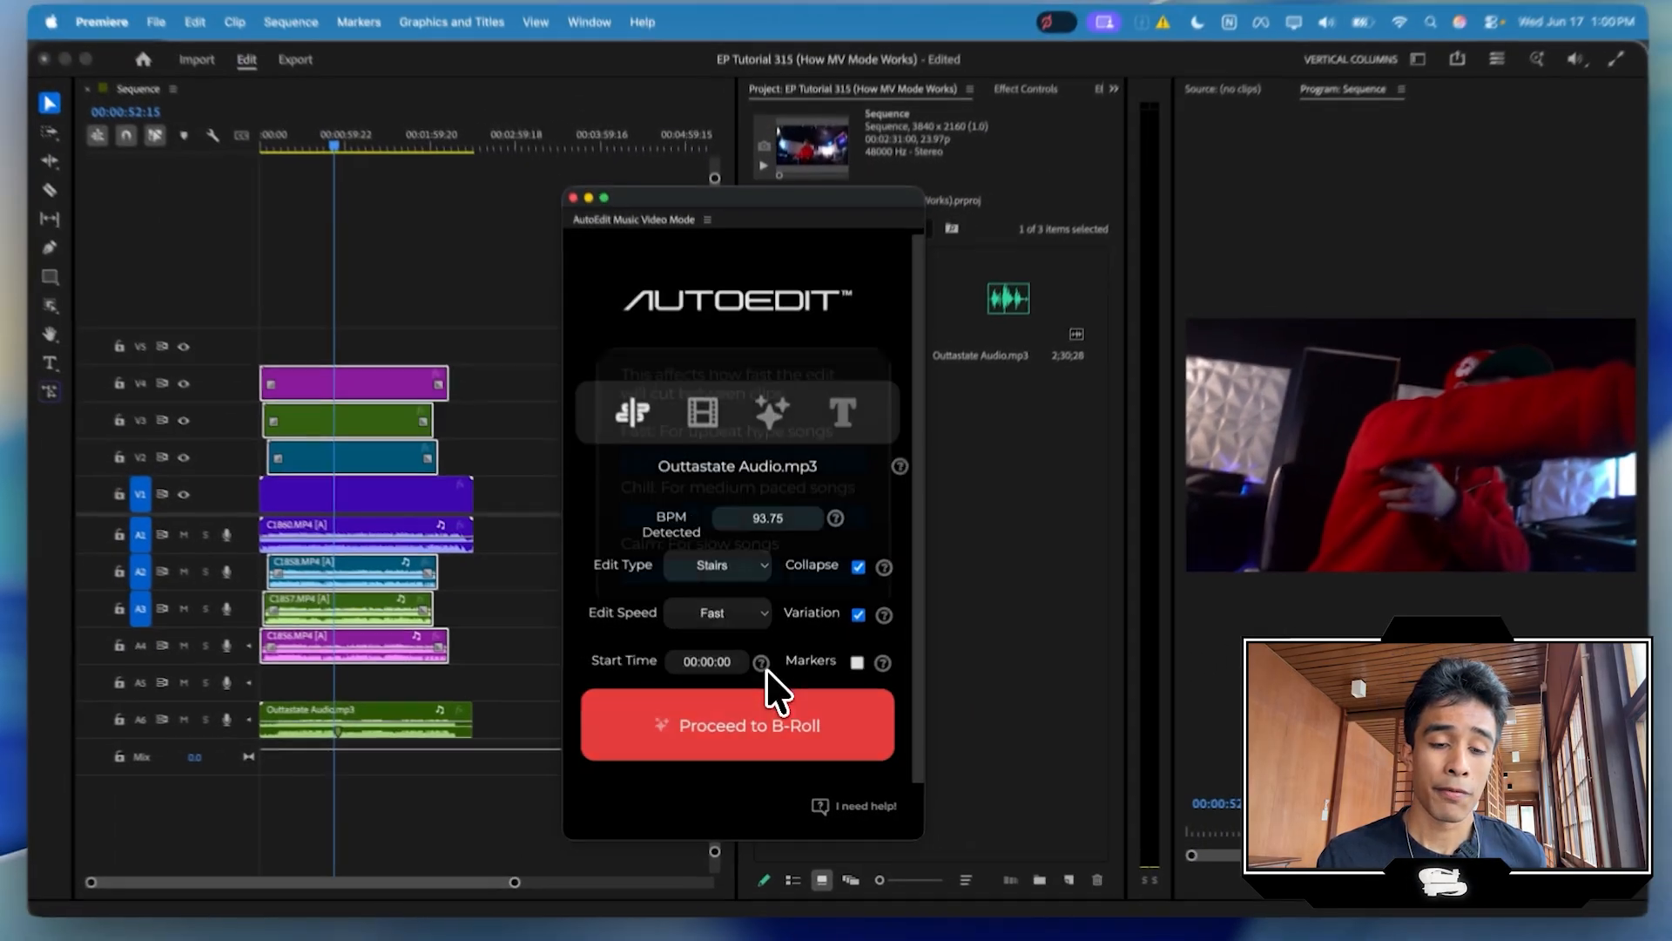
# Keep edit type Stairs and speed Fast, enable Collapse and Variation, and proceed to B-roll
pyautogui.click(764, 612)
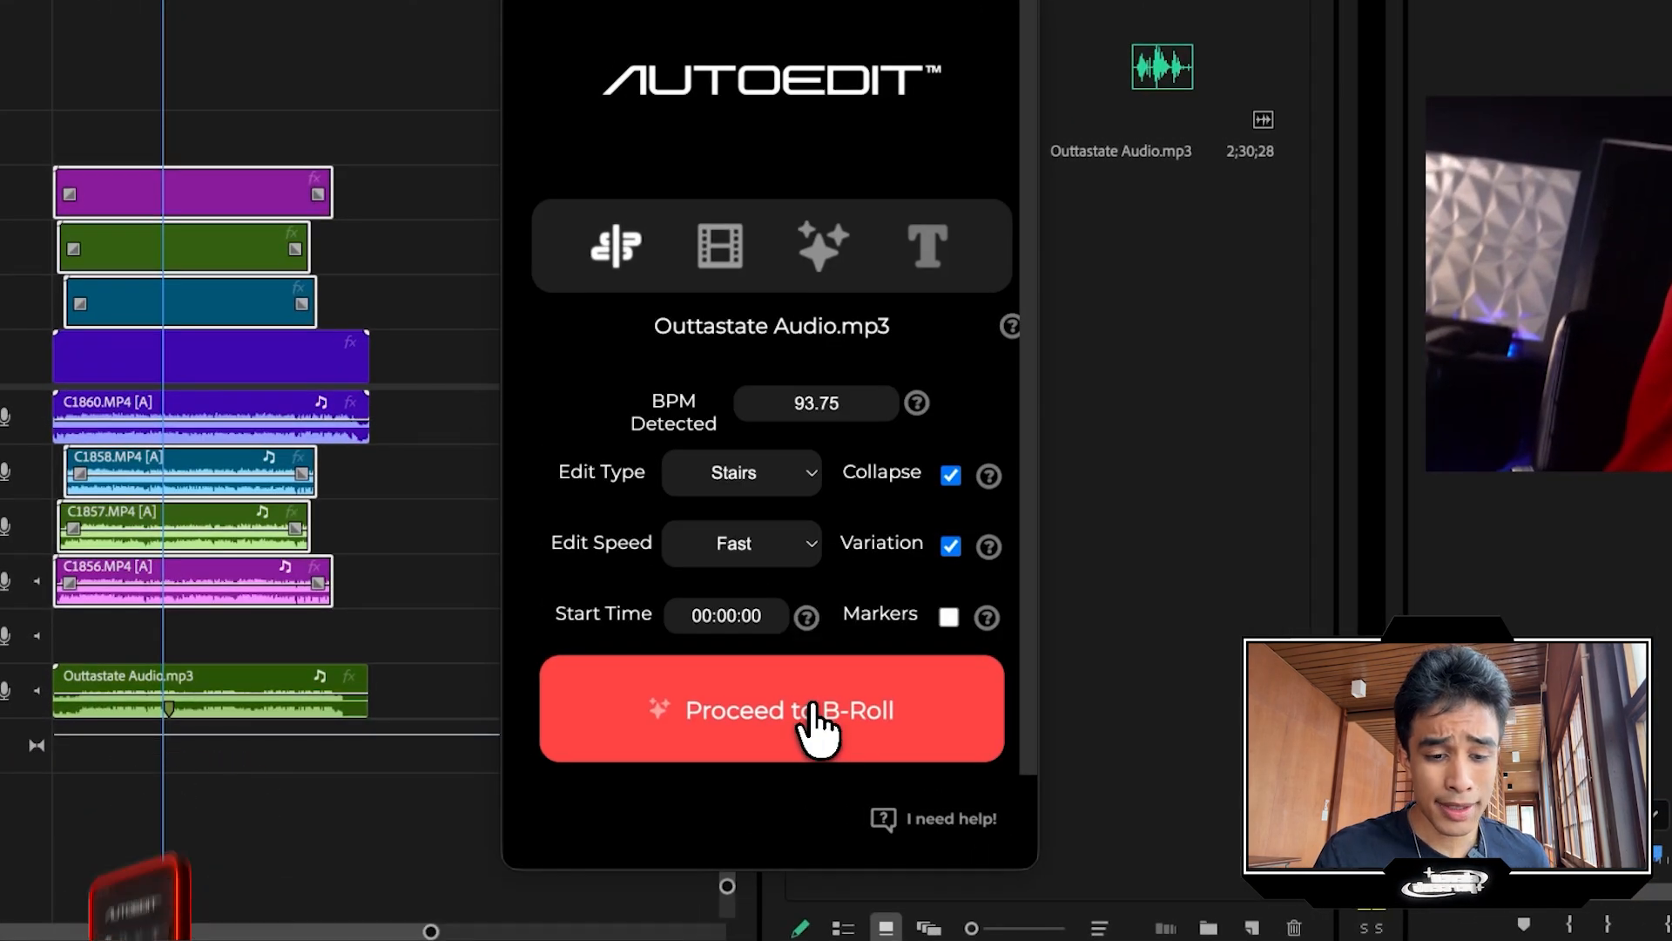
pyautogui.click(814, 723)
pyautogui.click(800, 407)
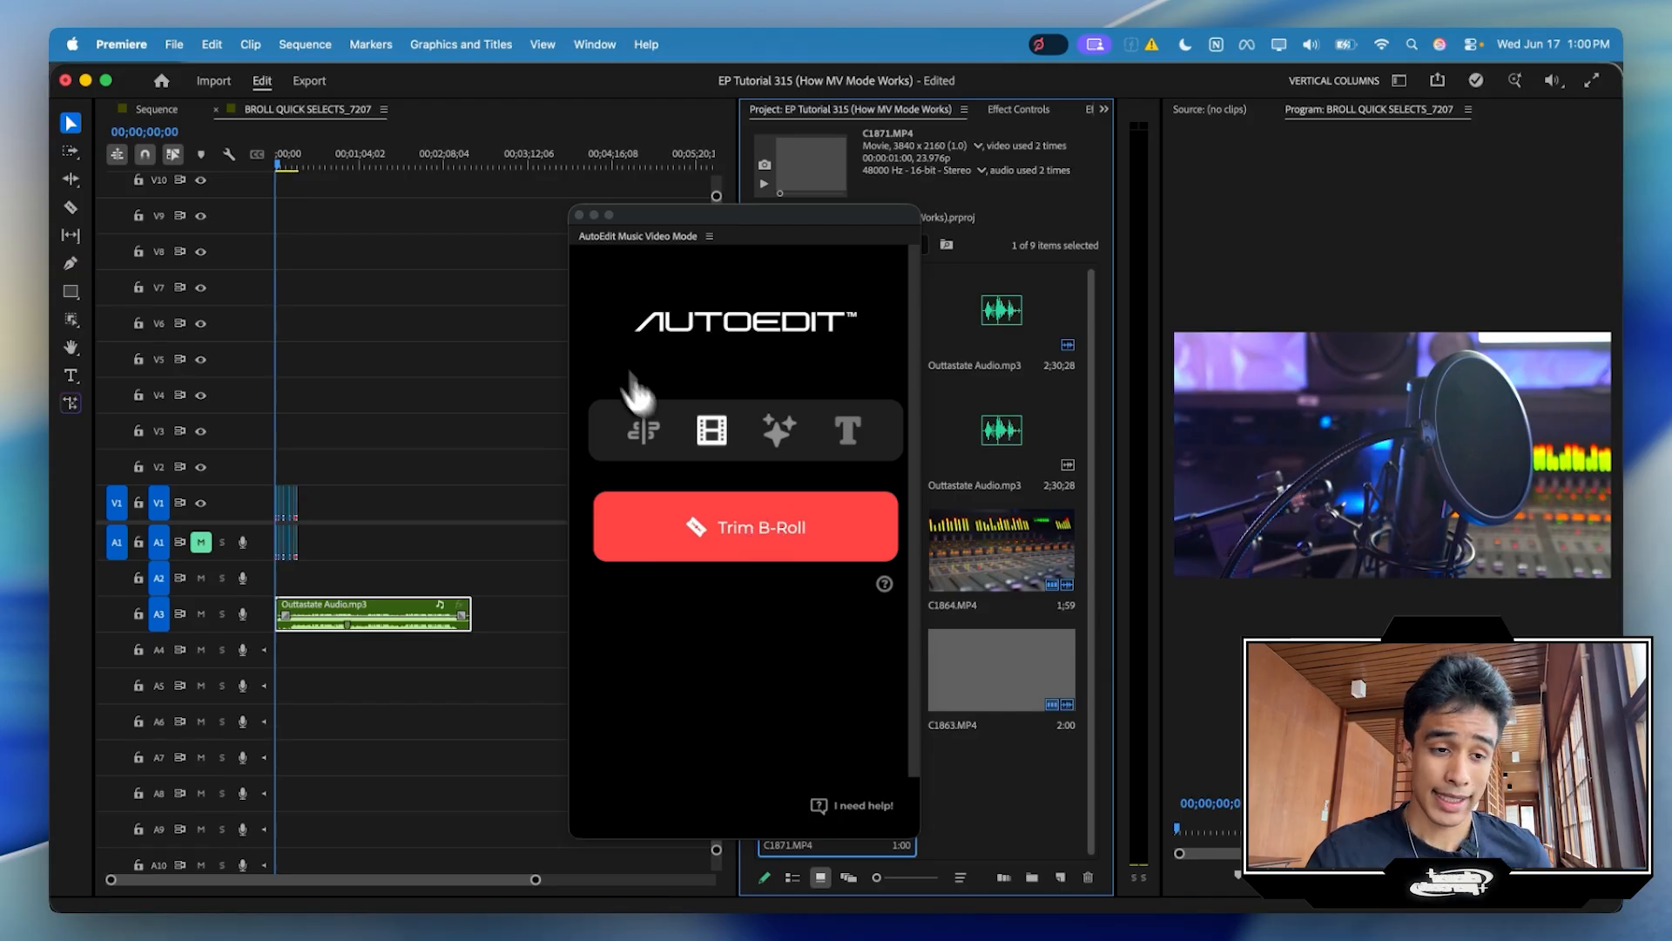
# Examine the clips in the B-roll quick selects sequence around 00;00;10;24 and across its whole length
pyautogui.click(291, 155)
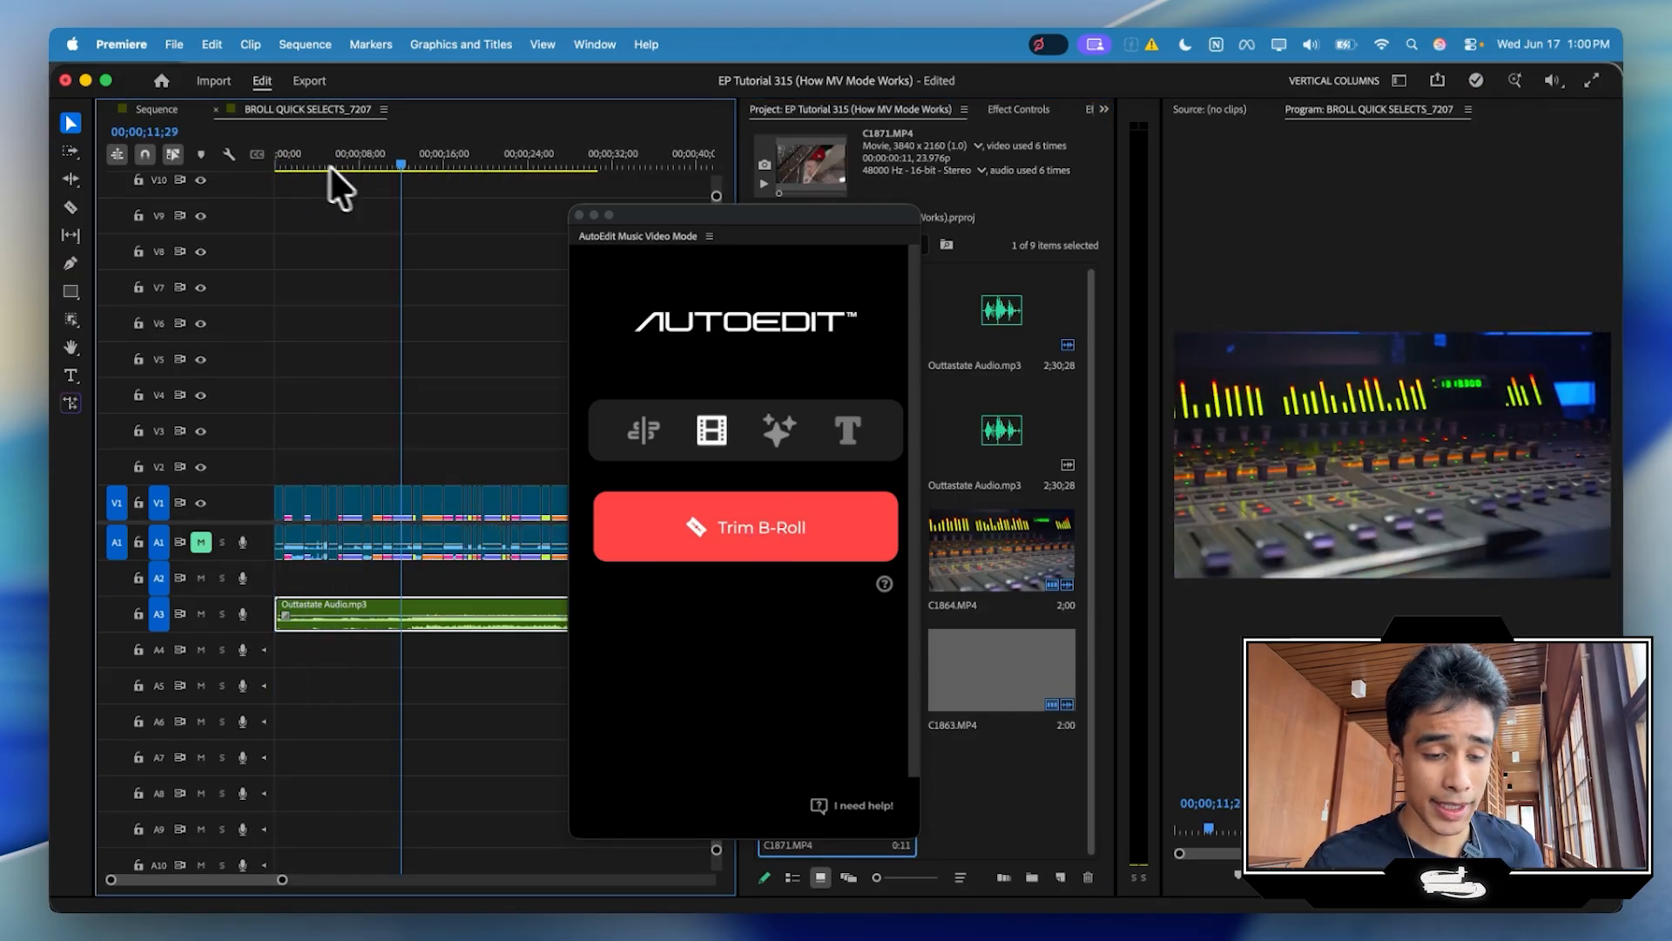
pyautogui.click(387, 162)
pyautogui.moveTo(386, 159); pyautogui.dragTo(388, 159)
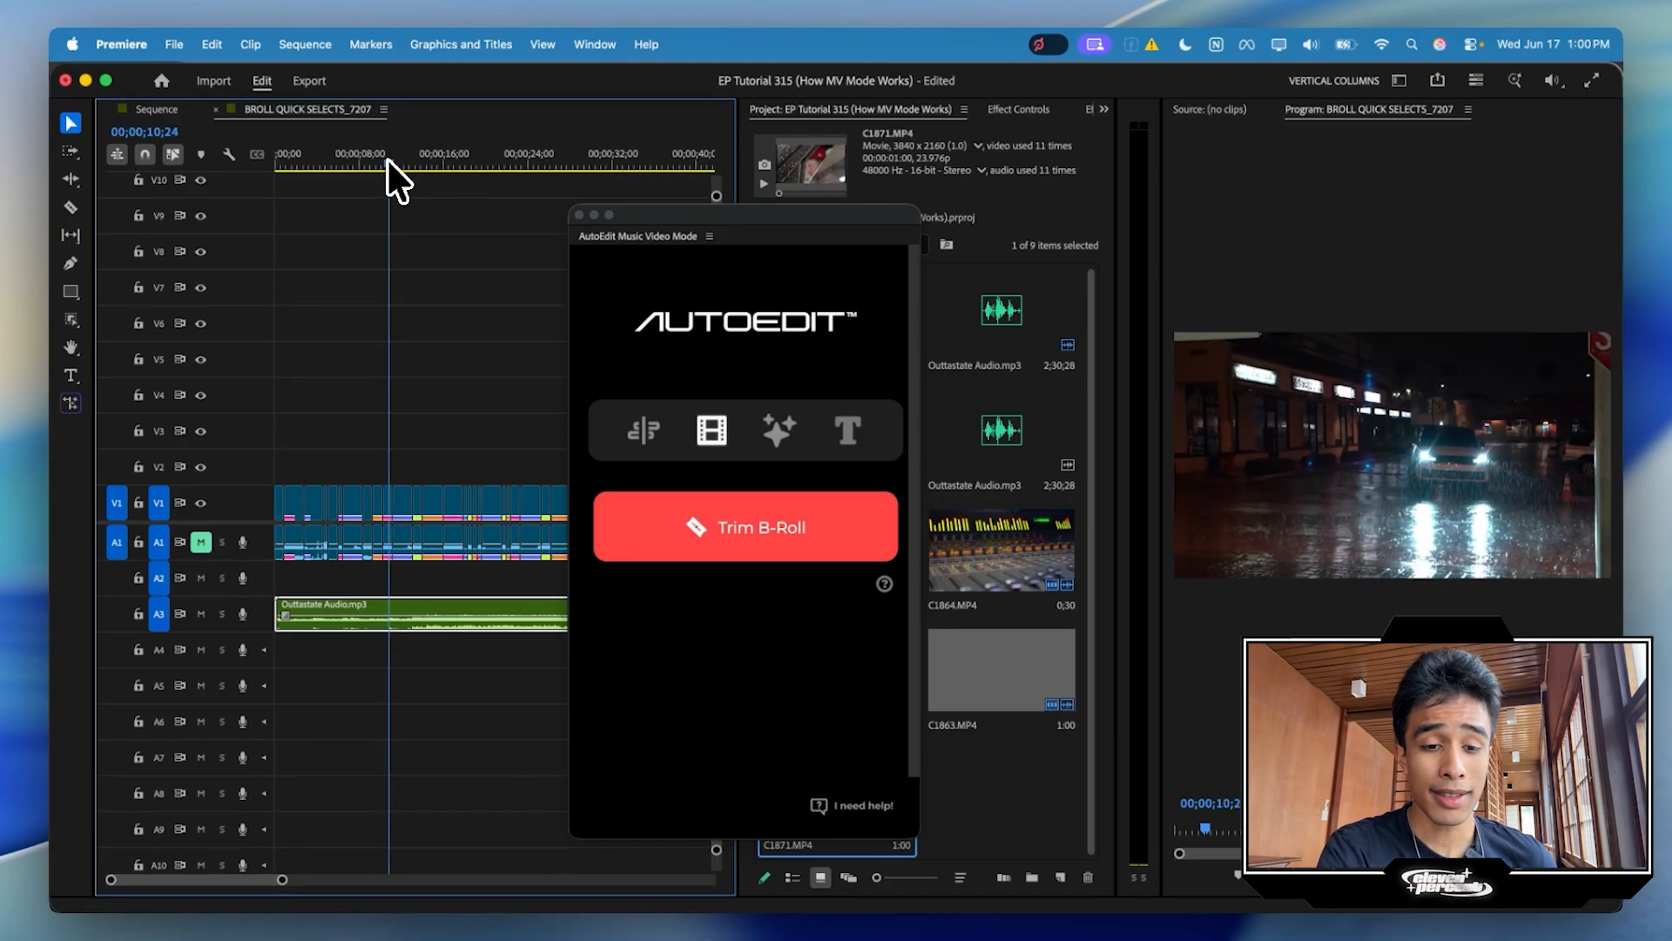
pyautogui.click(437, 192)
pyautogui.press('-')
pyautogui.press('-')
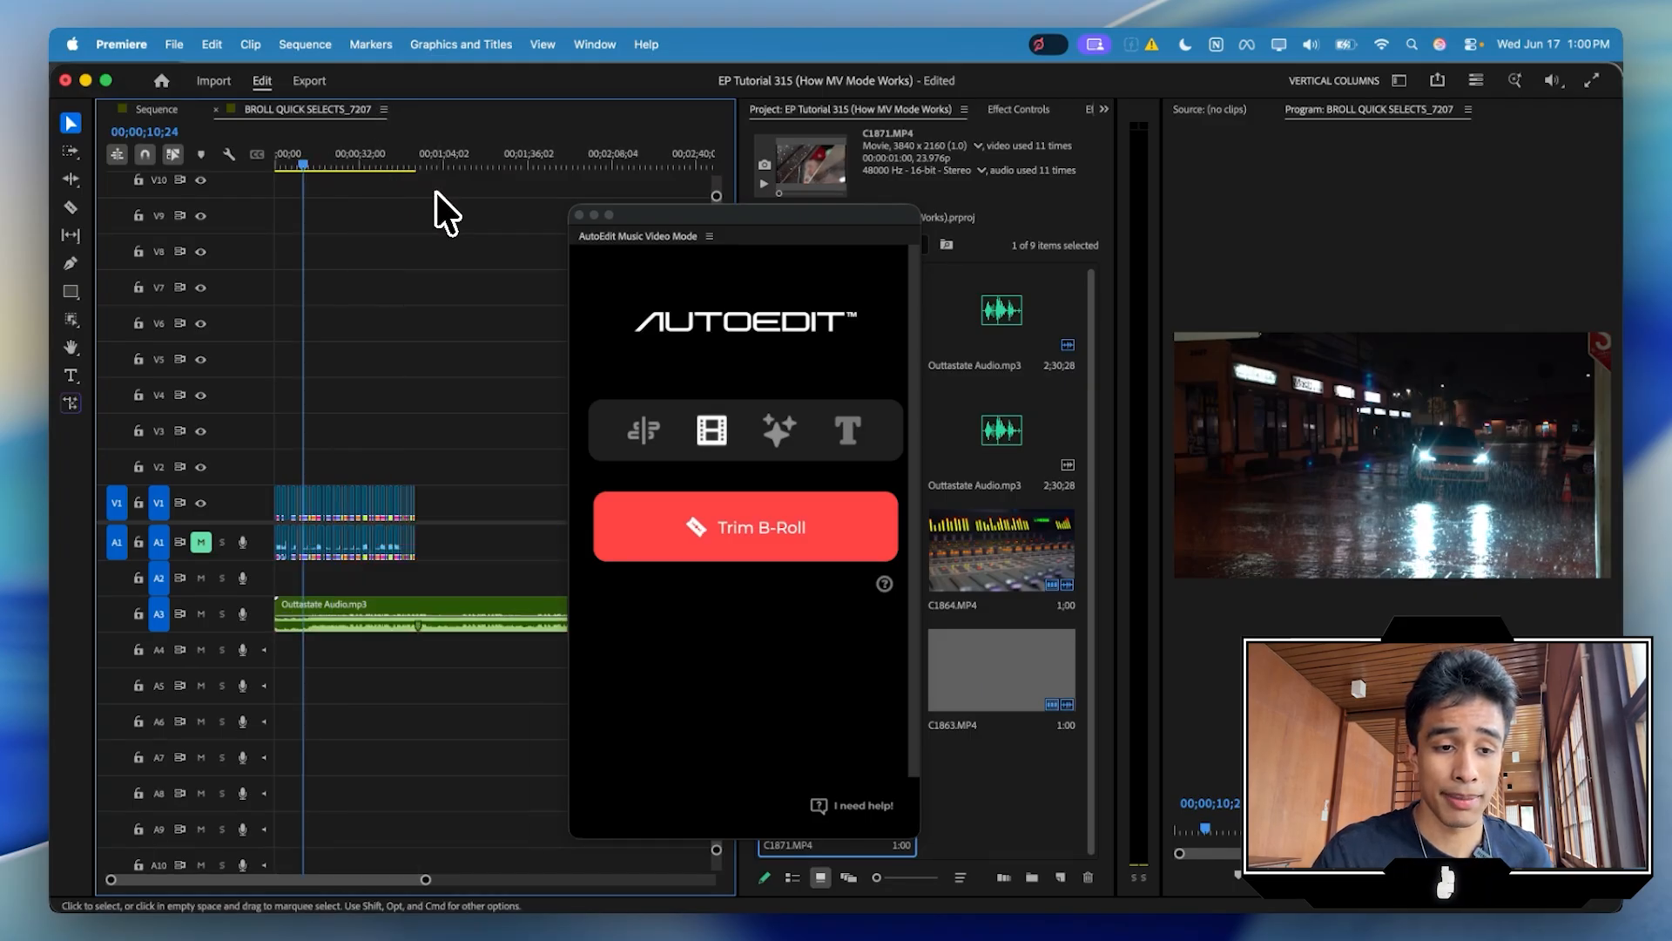
pyautogui.press('-')
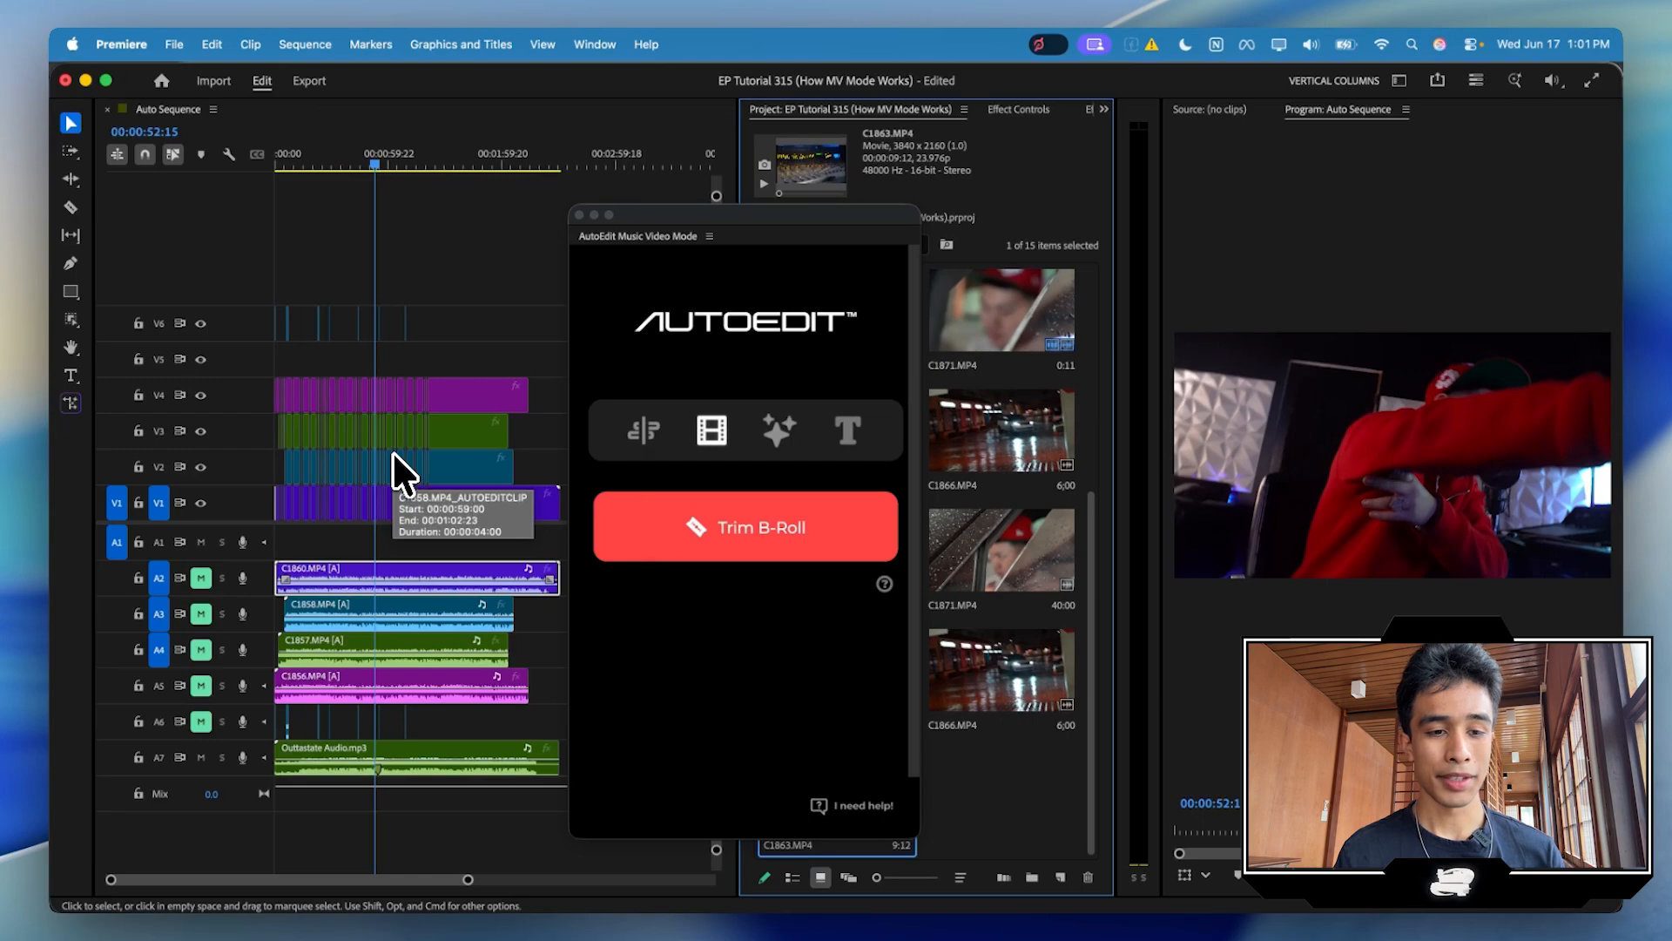
# Scrub through the auto-edited sequence and play it from its opening section to check the cuts
pyautogui.click(364, 157)
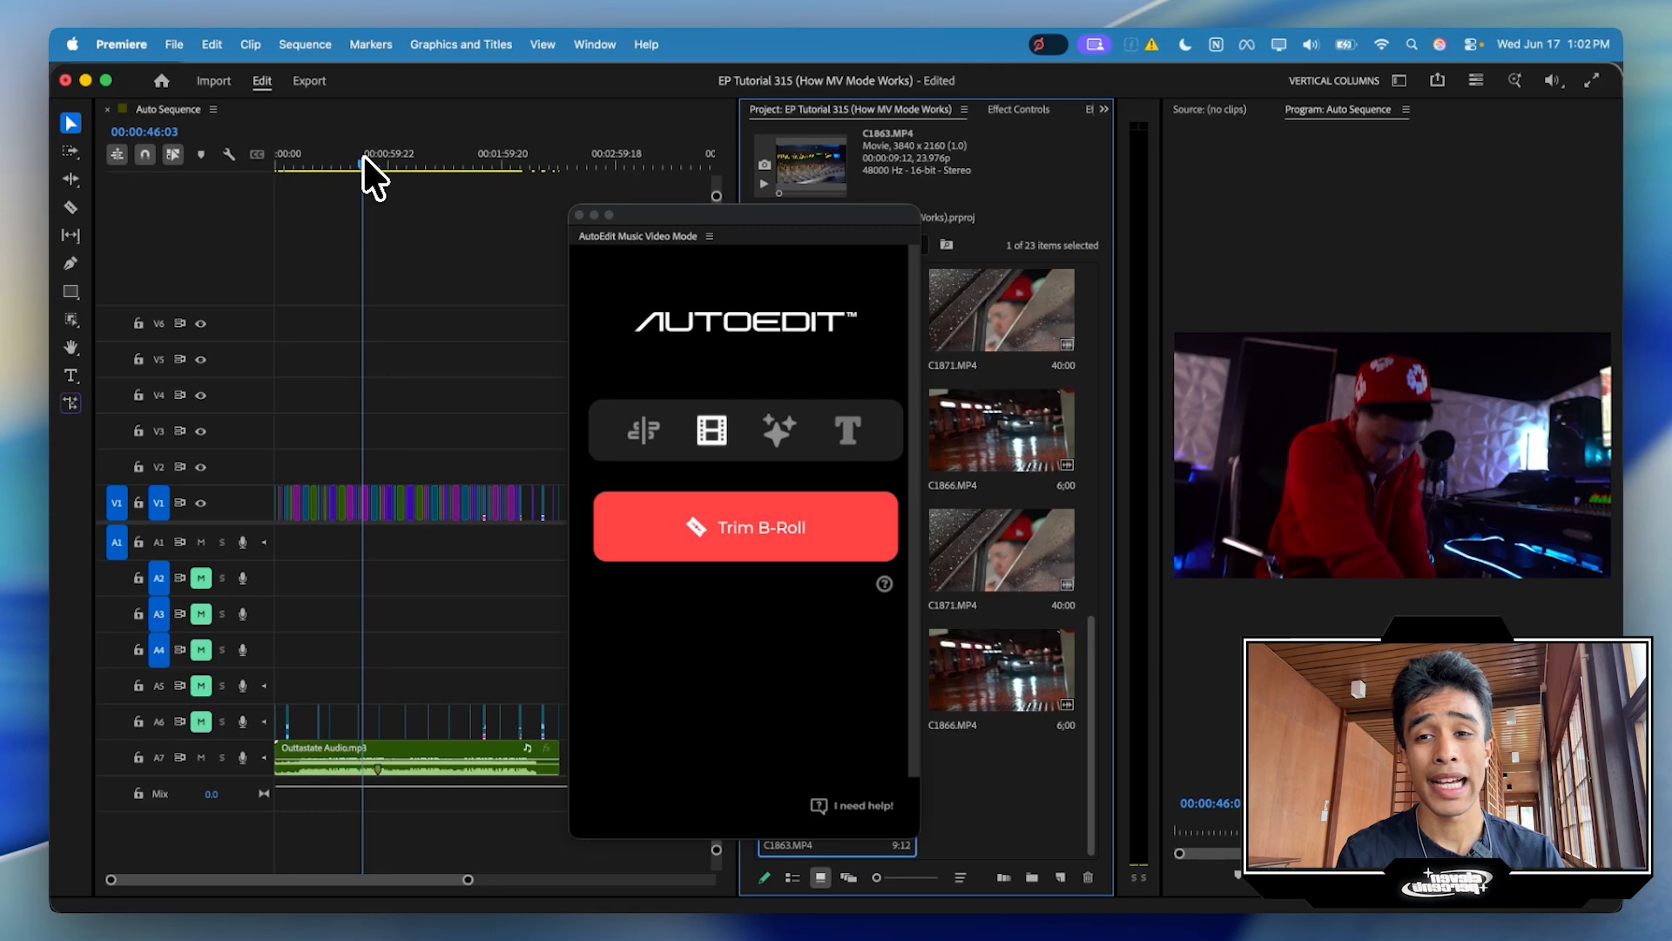
pyautogui.moveTo(364, 155)
pyautogui.mouseDown()
pyautogui.moveTo(451, 179)
pyautogui.moveTo(383, 159)
pyautogui.mouseUp()
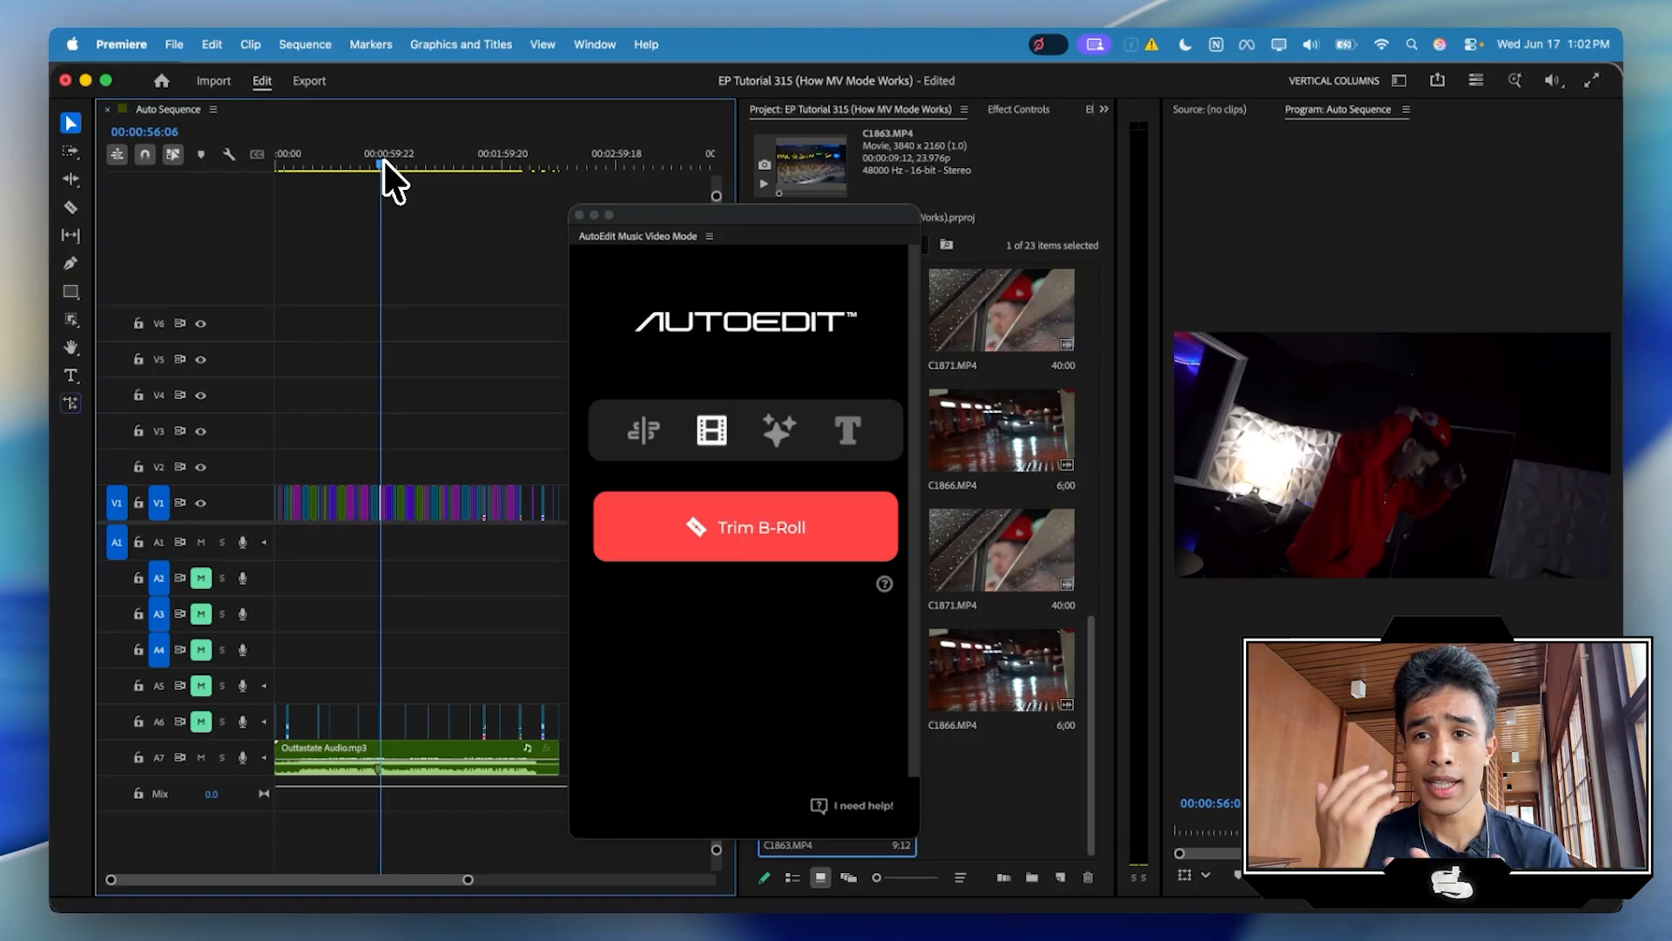
pyautogui.moveTo(383, 159); pyautogui.dragTo(344, 164)
pyautogui.press('=')
pyautogui.press('=')
pyautogui.press('space')
pyautogui.press('-')
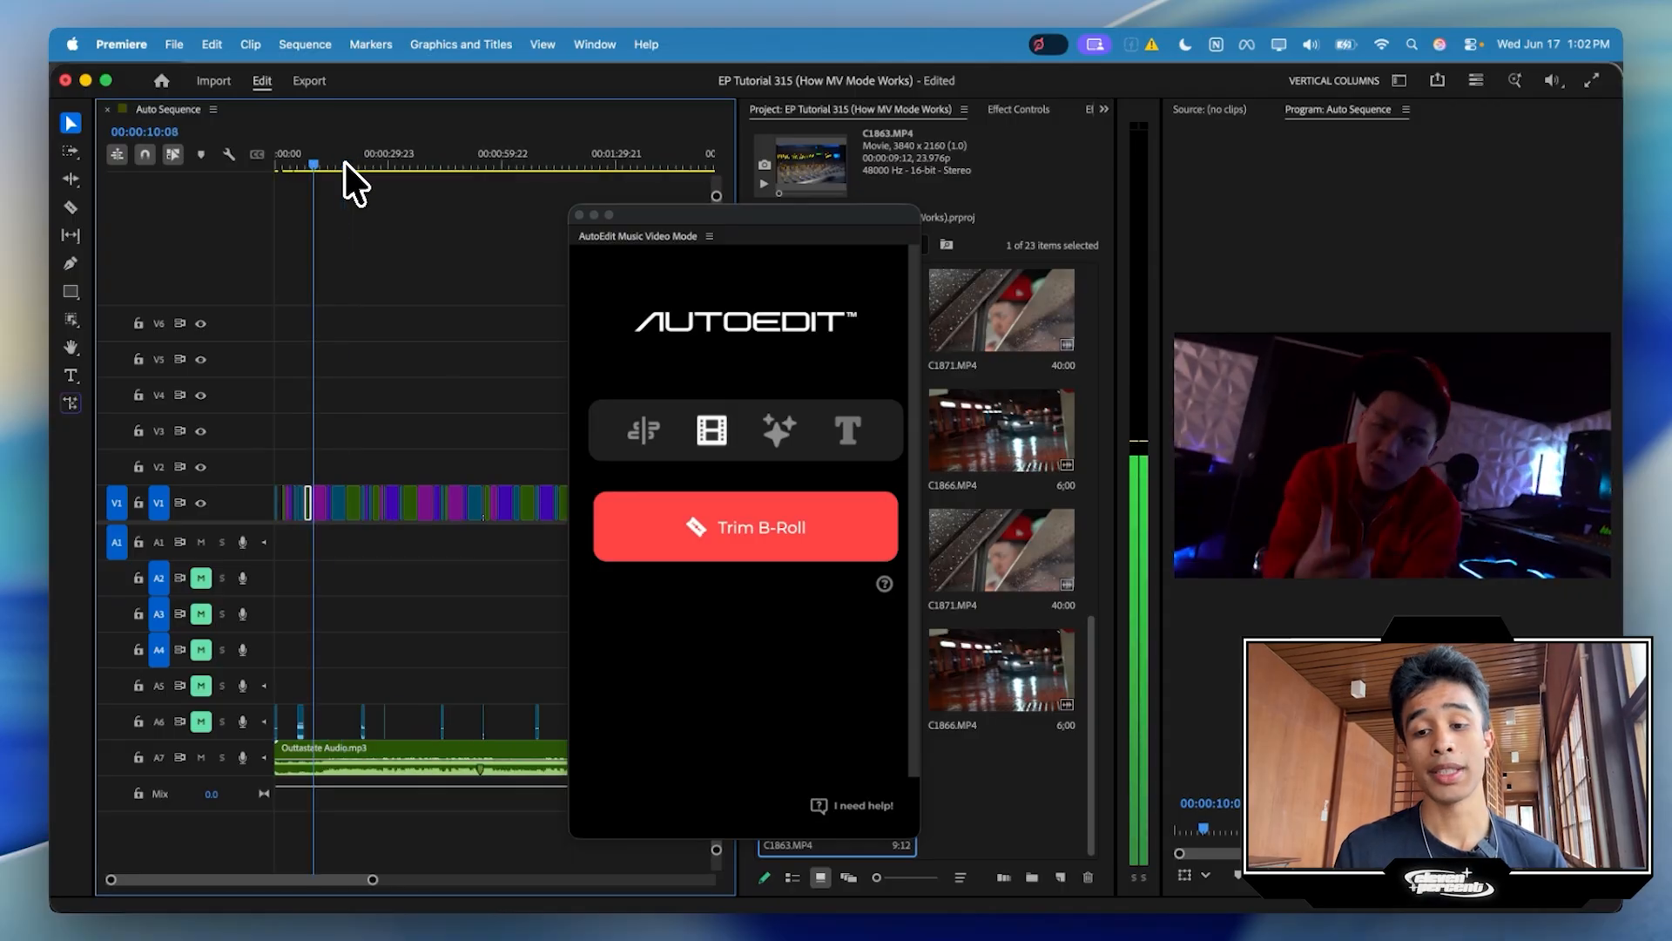
pyautogui.press('=')
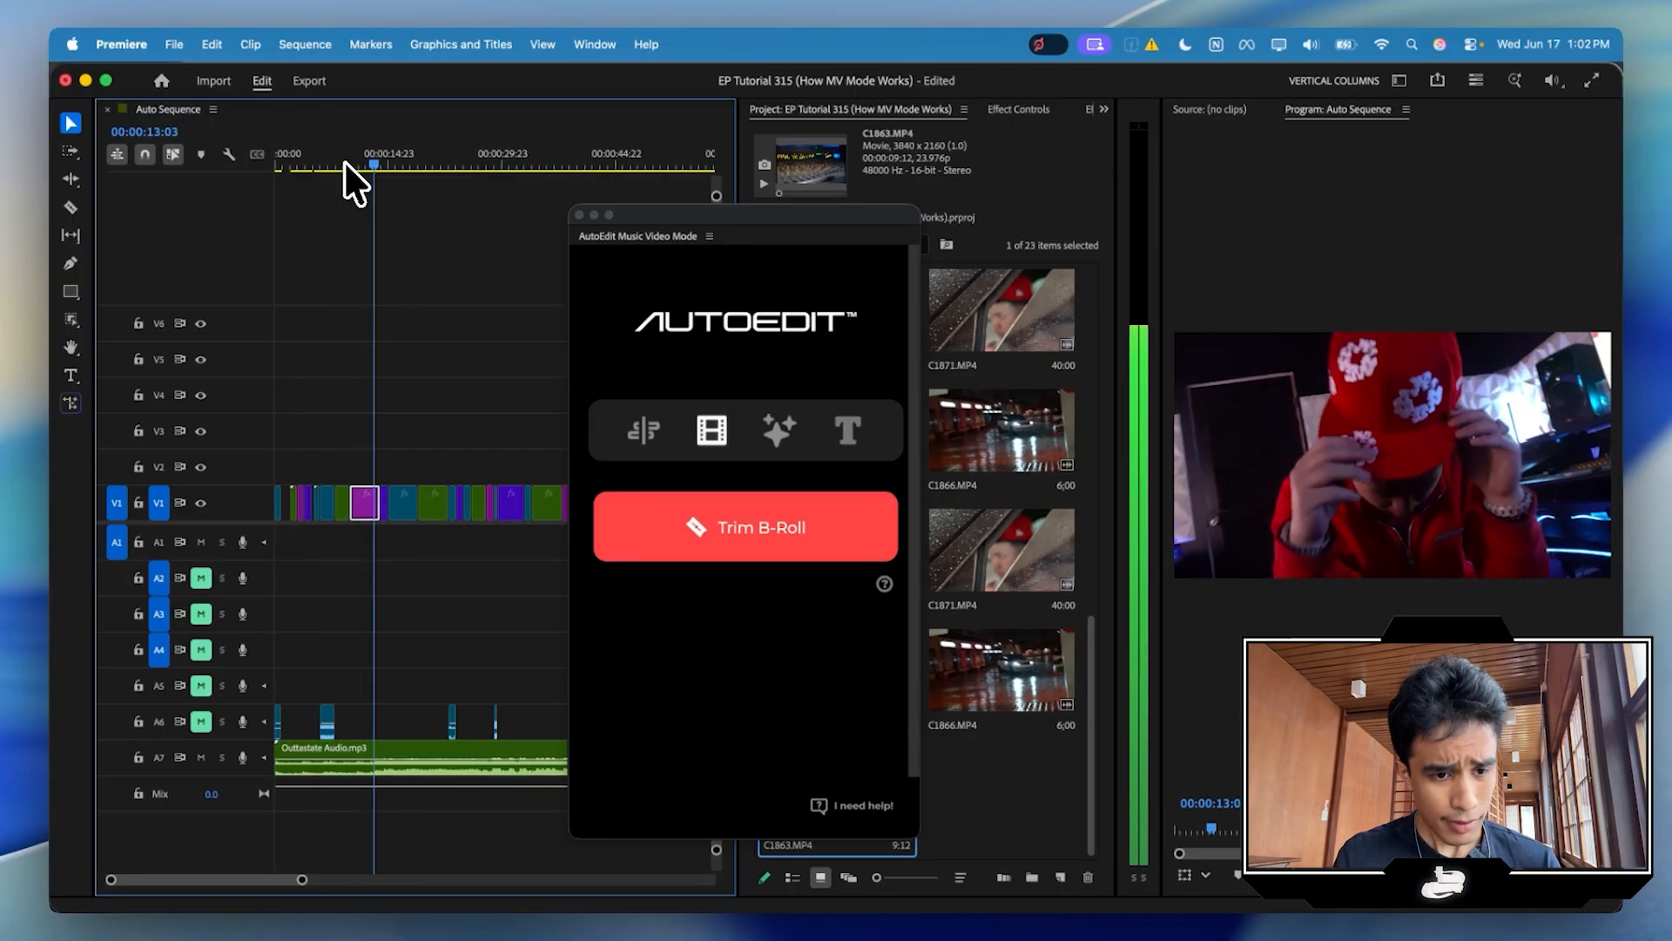
# Lower the system volume and keep reviewing the performance and B-roll cuts up to 00:00:29:14
pyautogui.press('XF86AudioLowerVolume')
pyautogui.press('XF86AudioLowerVolume')
pyautogui.press('XF86AudioLowerVolume')
pyautogui.press('XF86AudioLowerVolume')
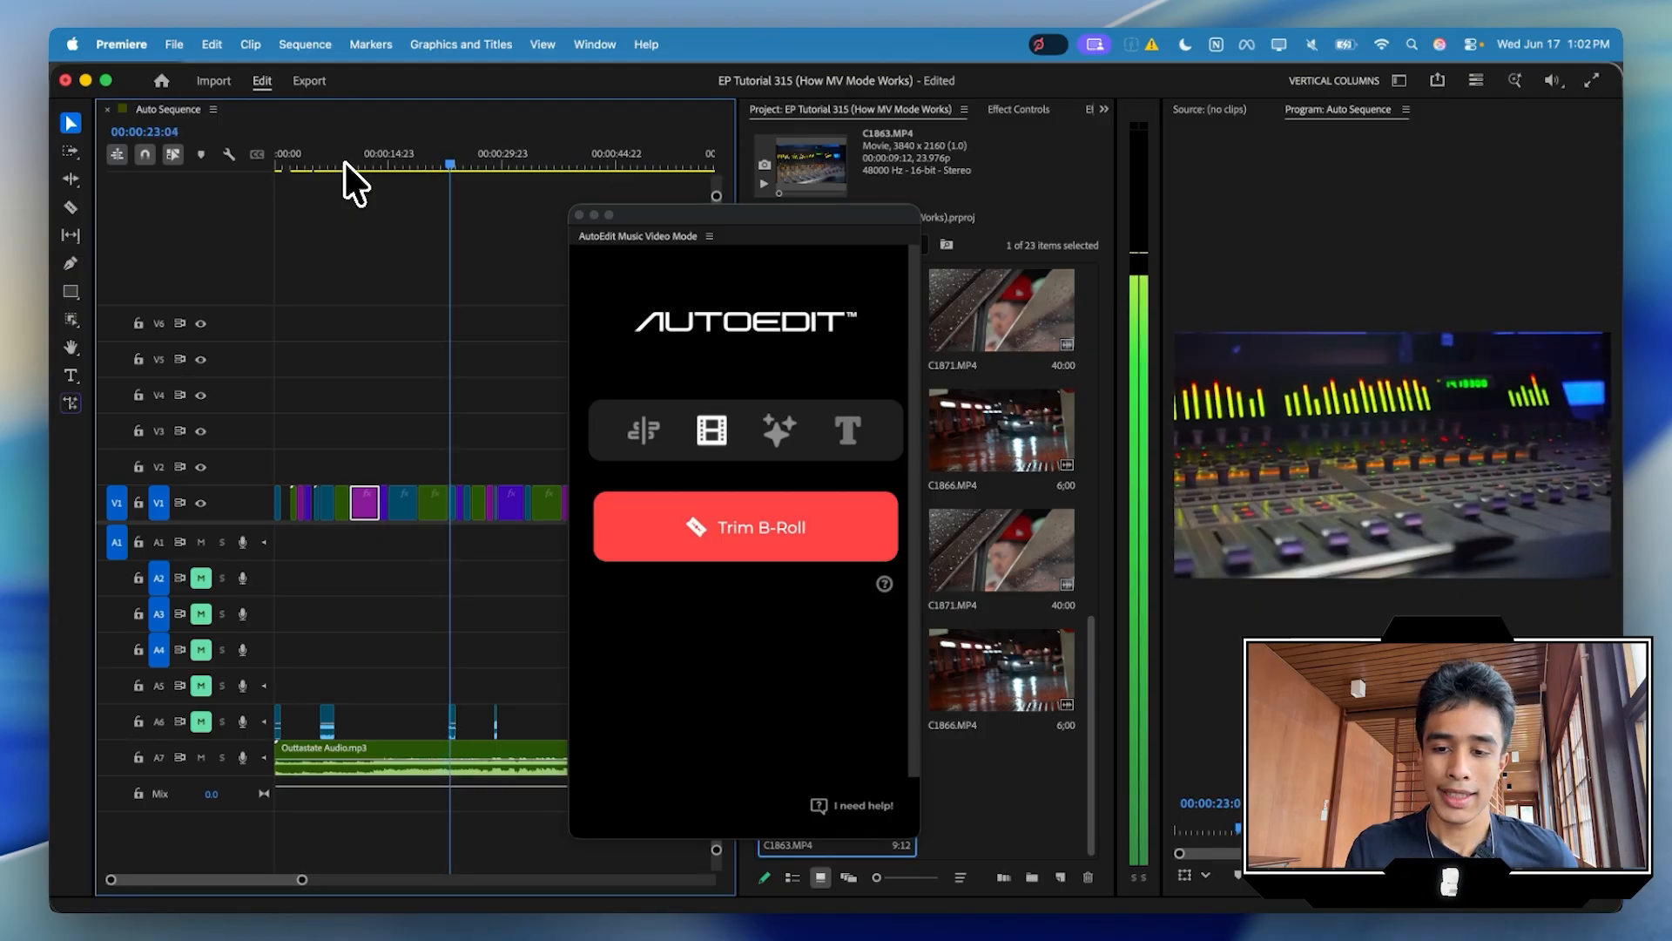
pyautogui.press('-')
pyautogui.press('-')
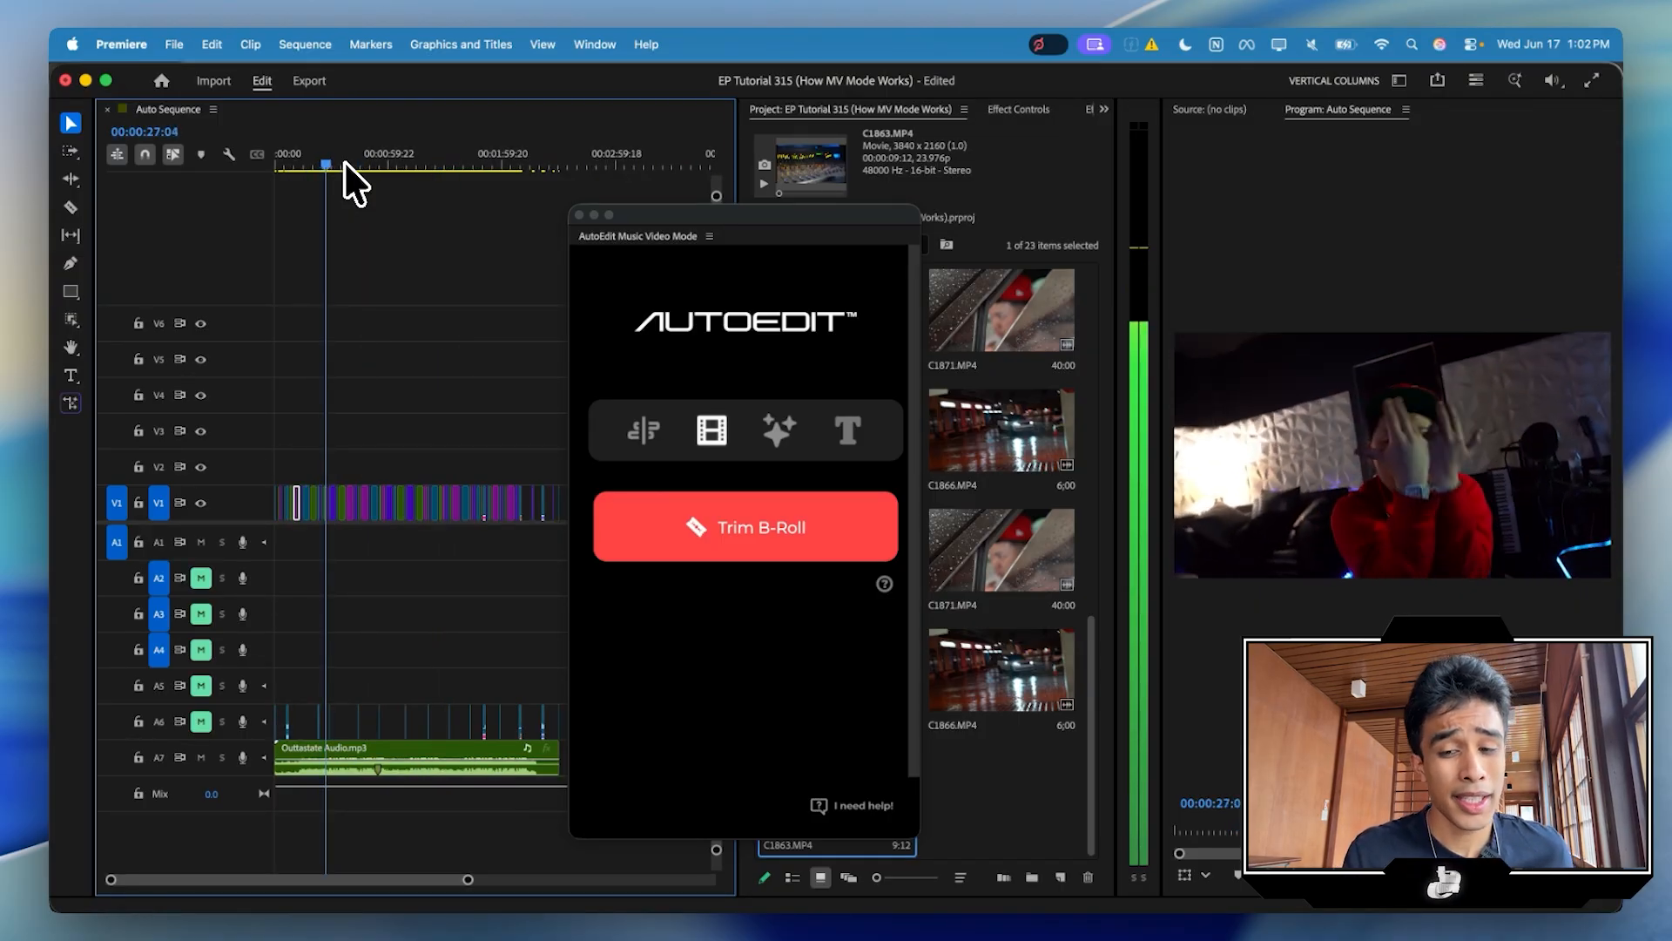
pyautogui.press('=')
pyautogui.press('=')
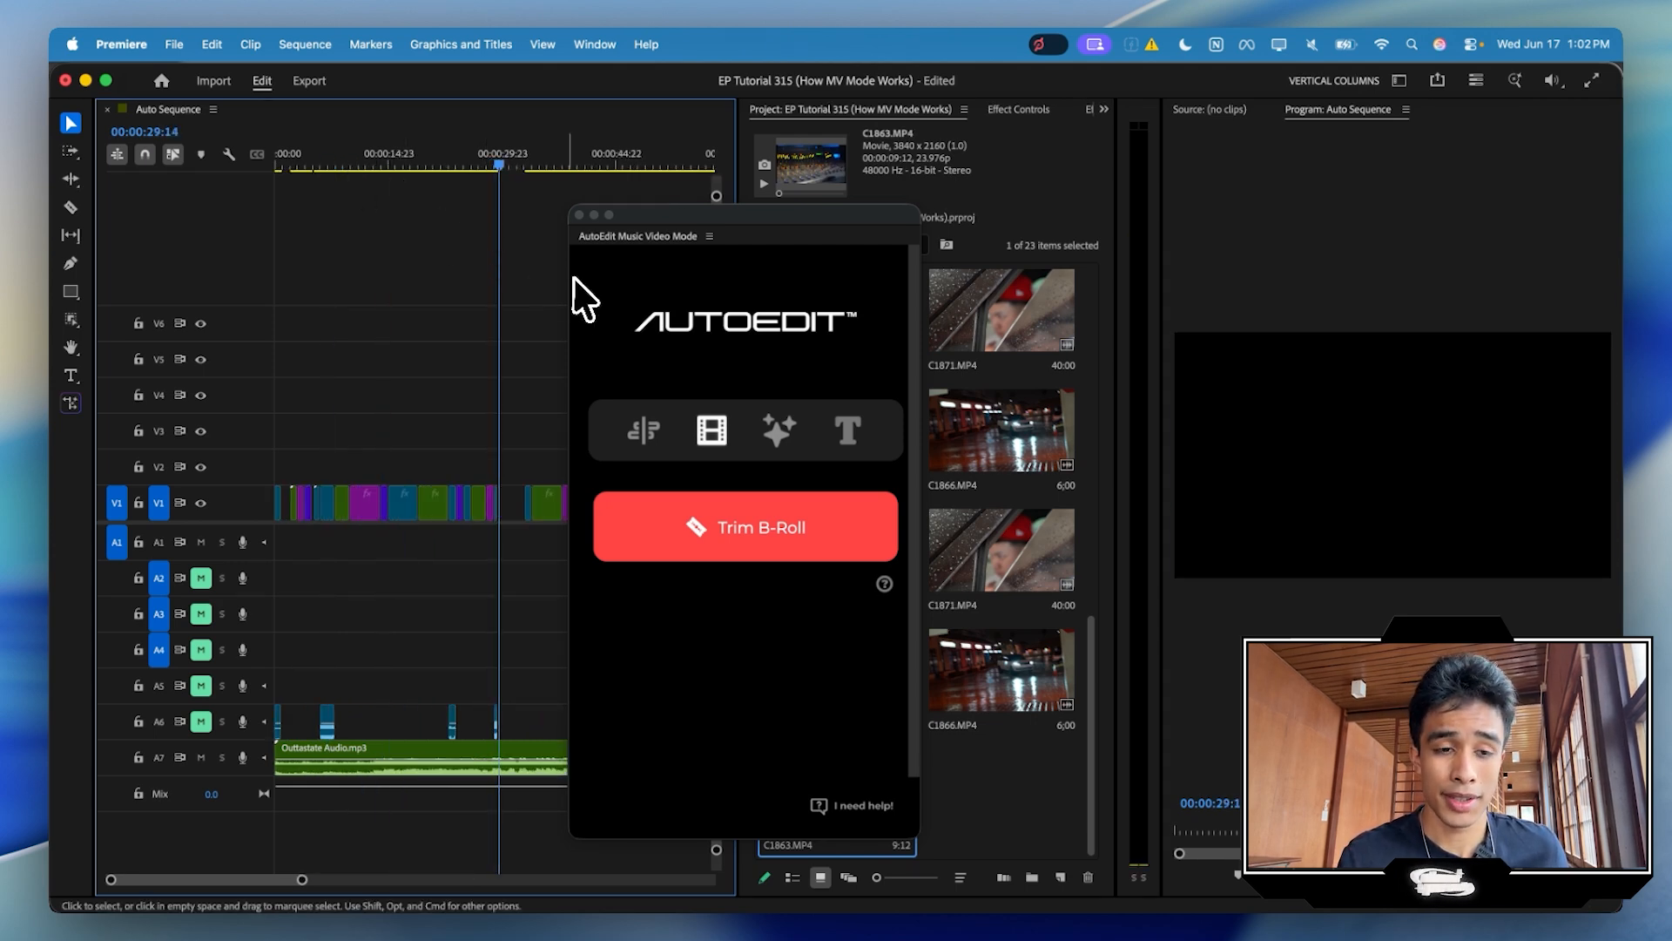
# Play the auto-edited sequence from about 00:01:25 and stop the playhead at 00:01:27:14
pyautogui.hscroll(3, 568, 276)
pyautogui.moveTo(352, 160); pyautogui.dragTo(432, 160)
pyautogui.press('-')
pyautogui.press('=')
pyautogui.press('-')
pyautogui.press('-')
pyautogui.click(399, 160)
pyautogui.moveTo(399, 160); pyautogui.dragTo(432, 166)
pyautogui.press('space')
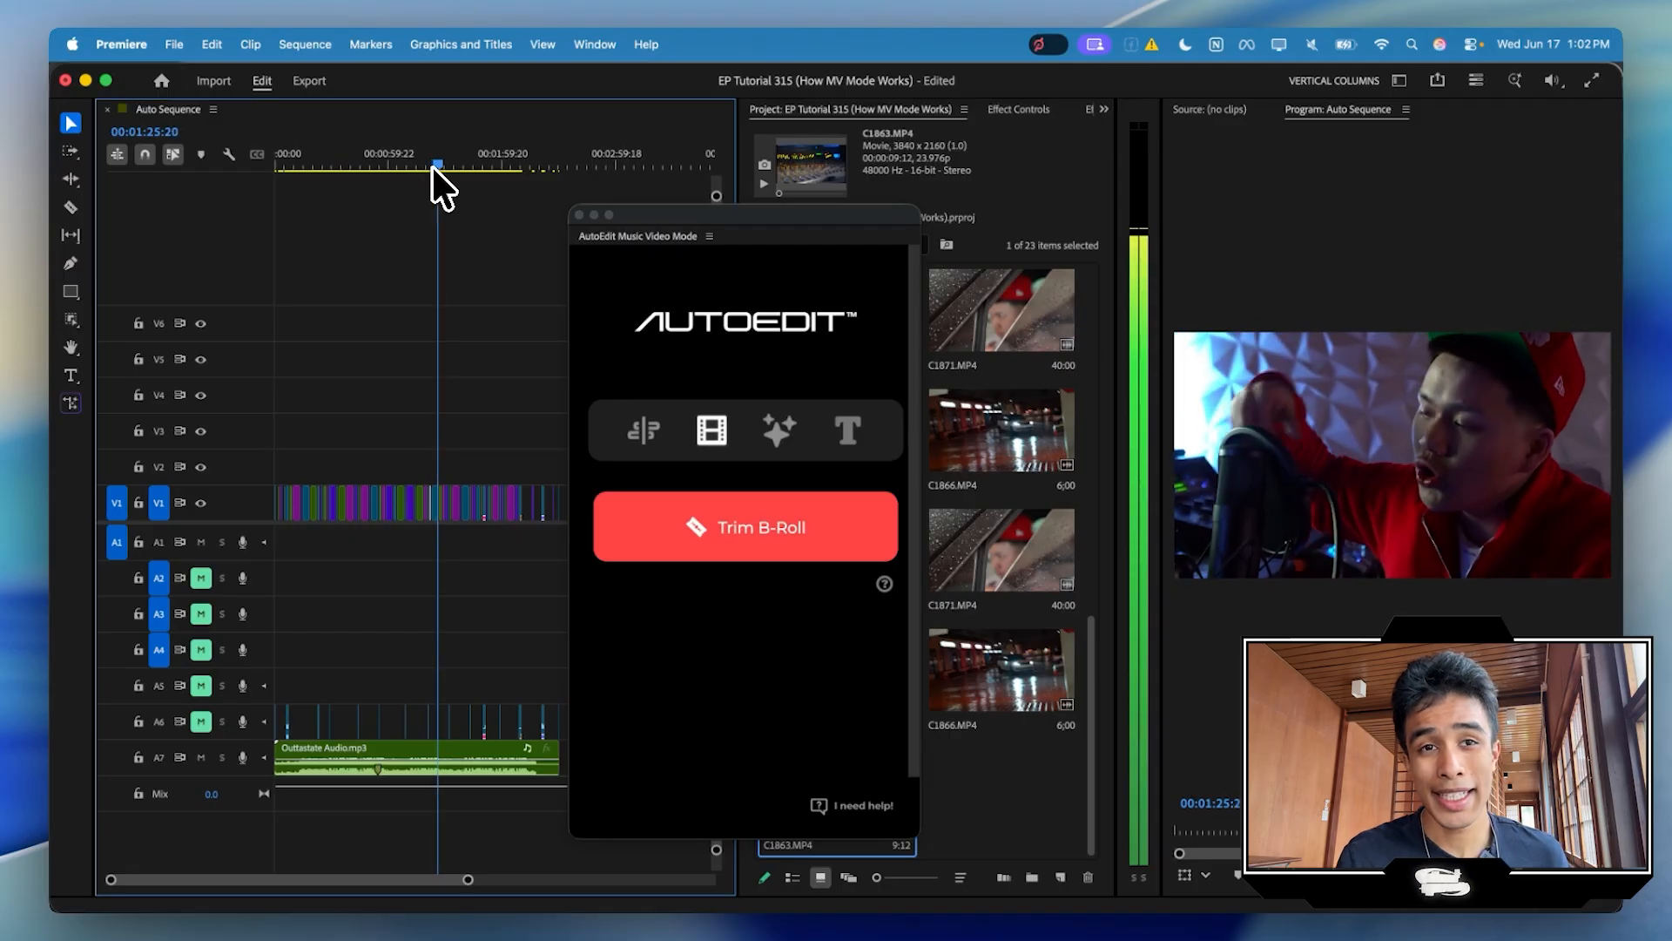
pyautogui.press('space')
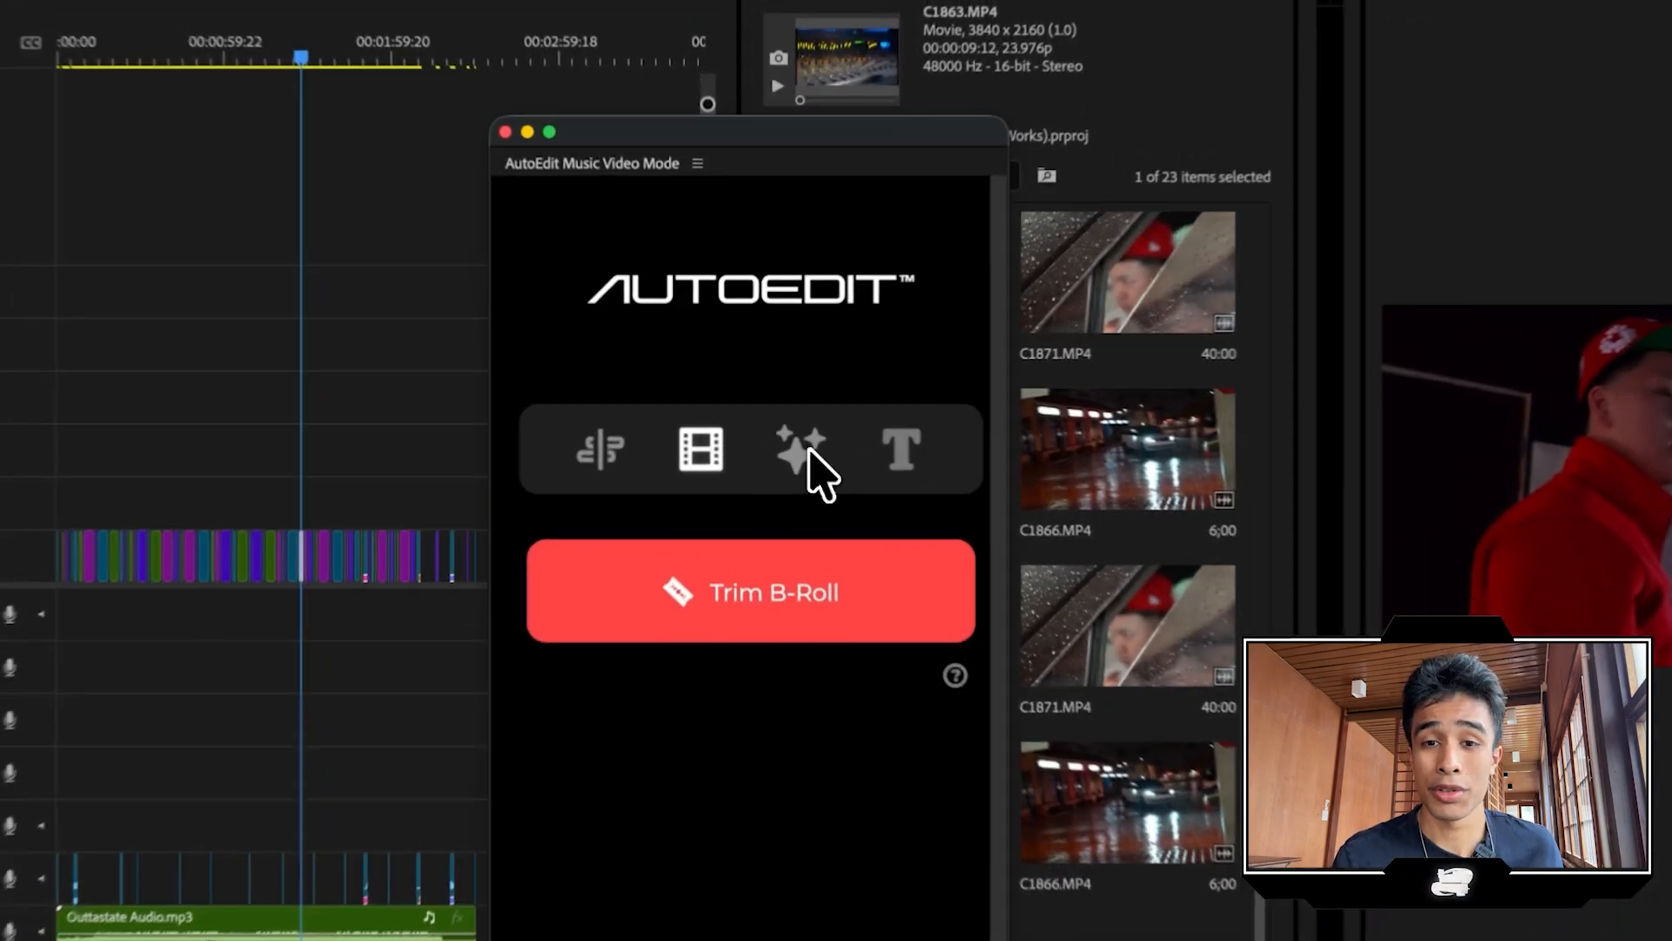
pyautogui.click(787, 433)
pyautogui.scroll(-2, 785, 432)
pyautogui.scroll(-2, 819, 462)
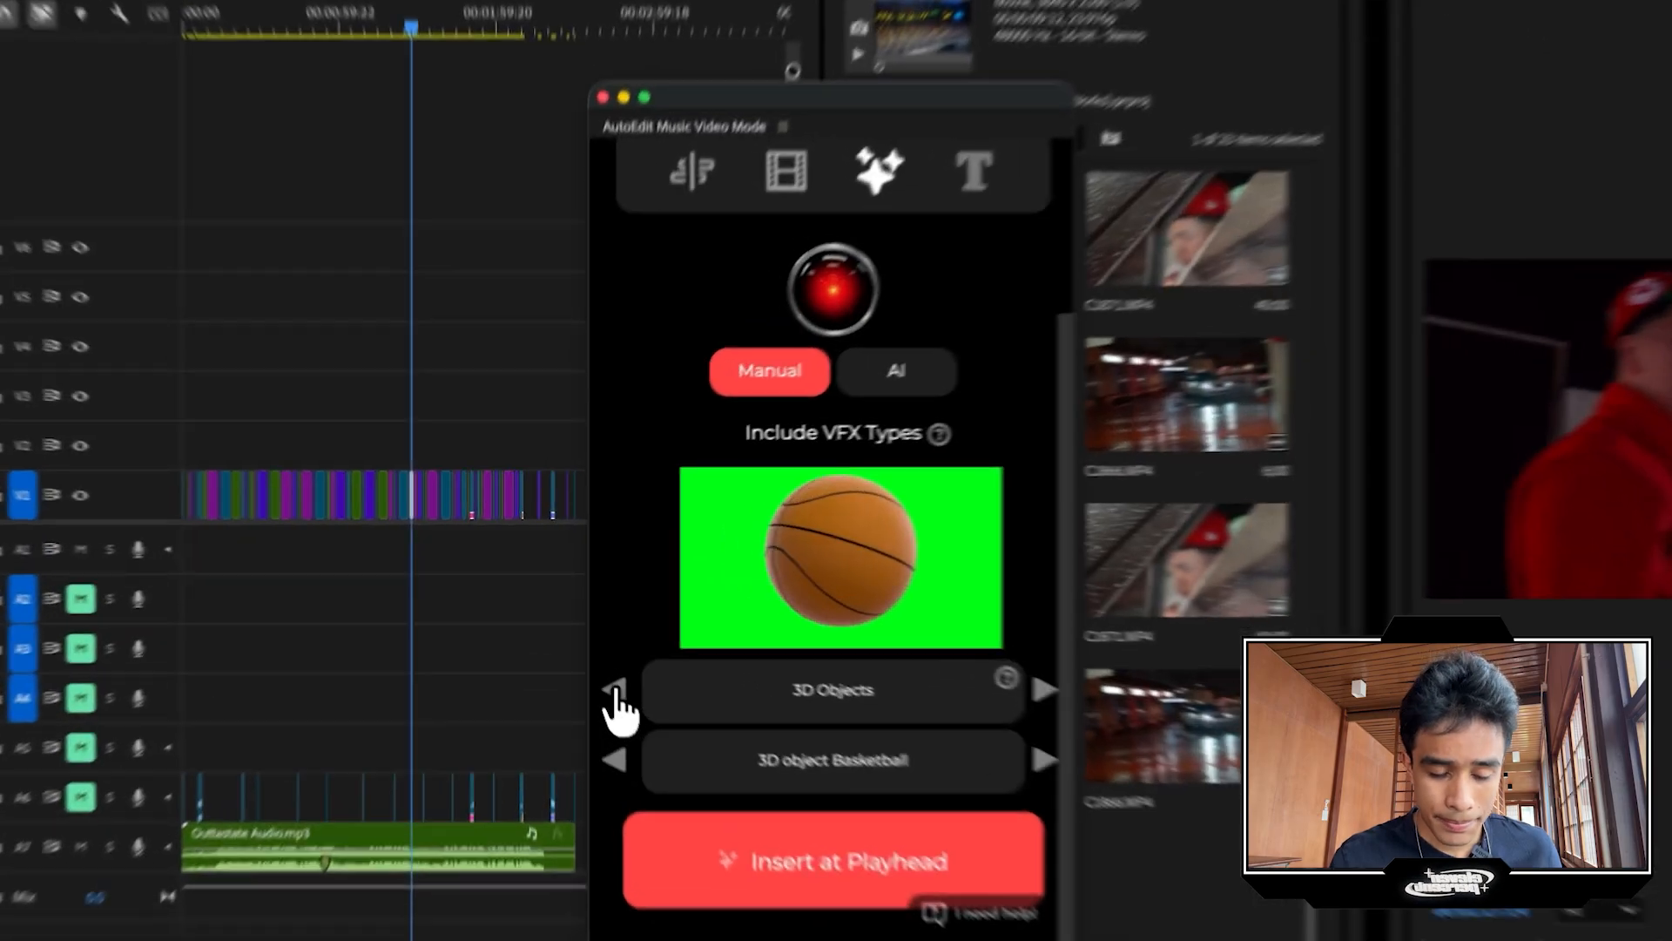
pyautogui.click(588, 647)
pyautogui.click(588, 646)
pyautogui.click(625, 708)
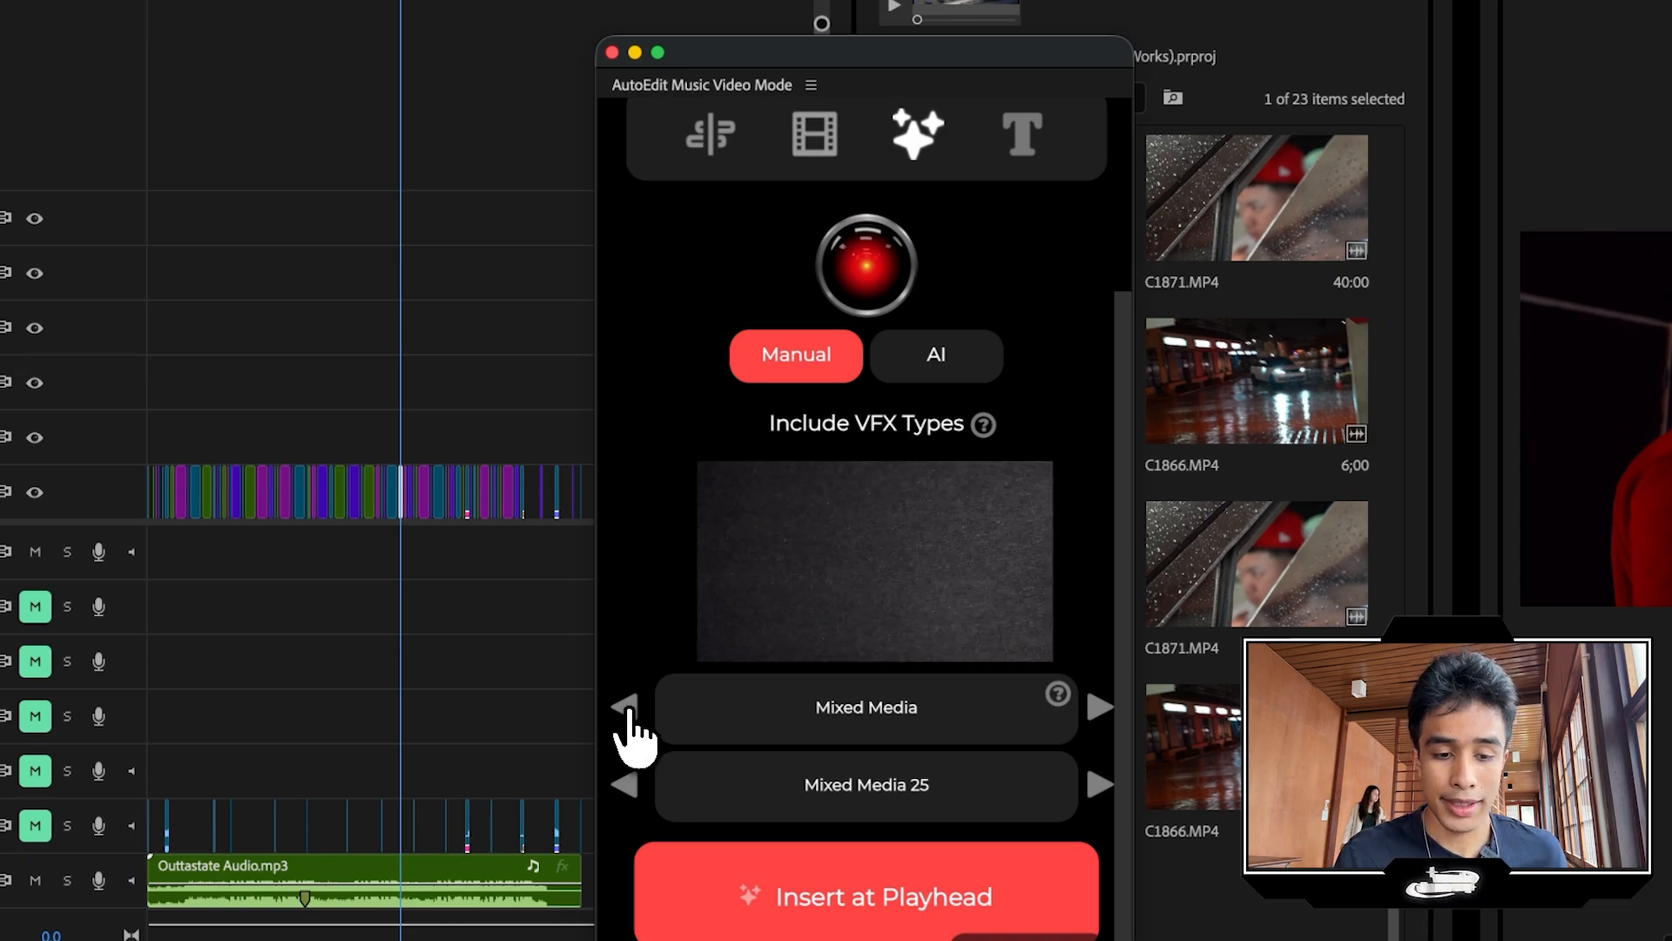
pyautogui.click(625, 707)
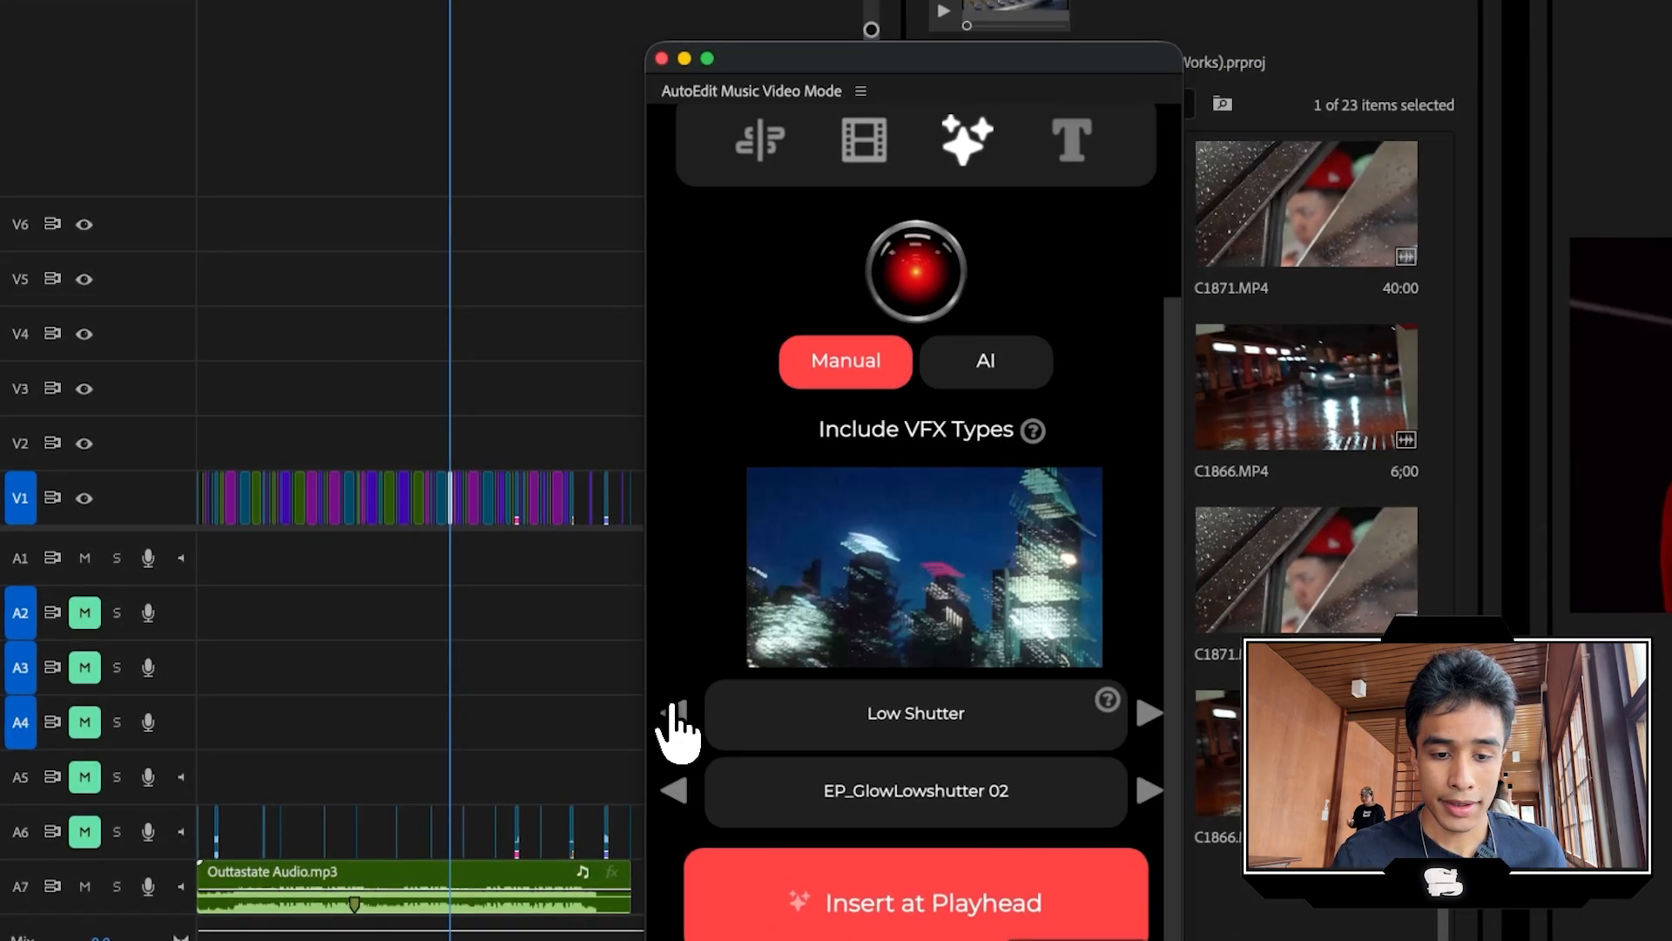
pyautogui.click(629, 709)
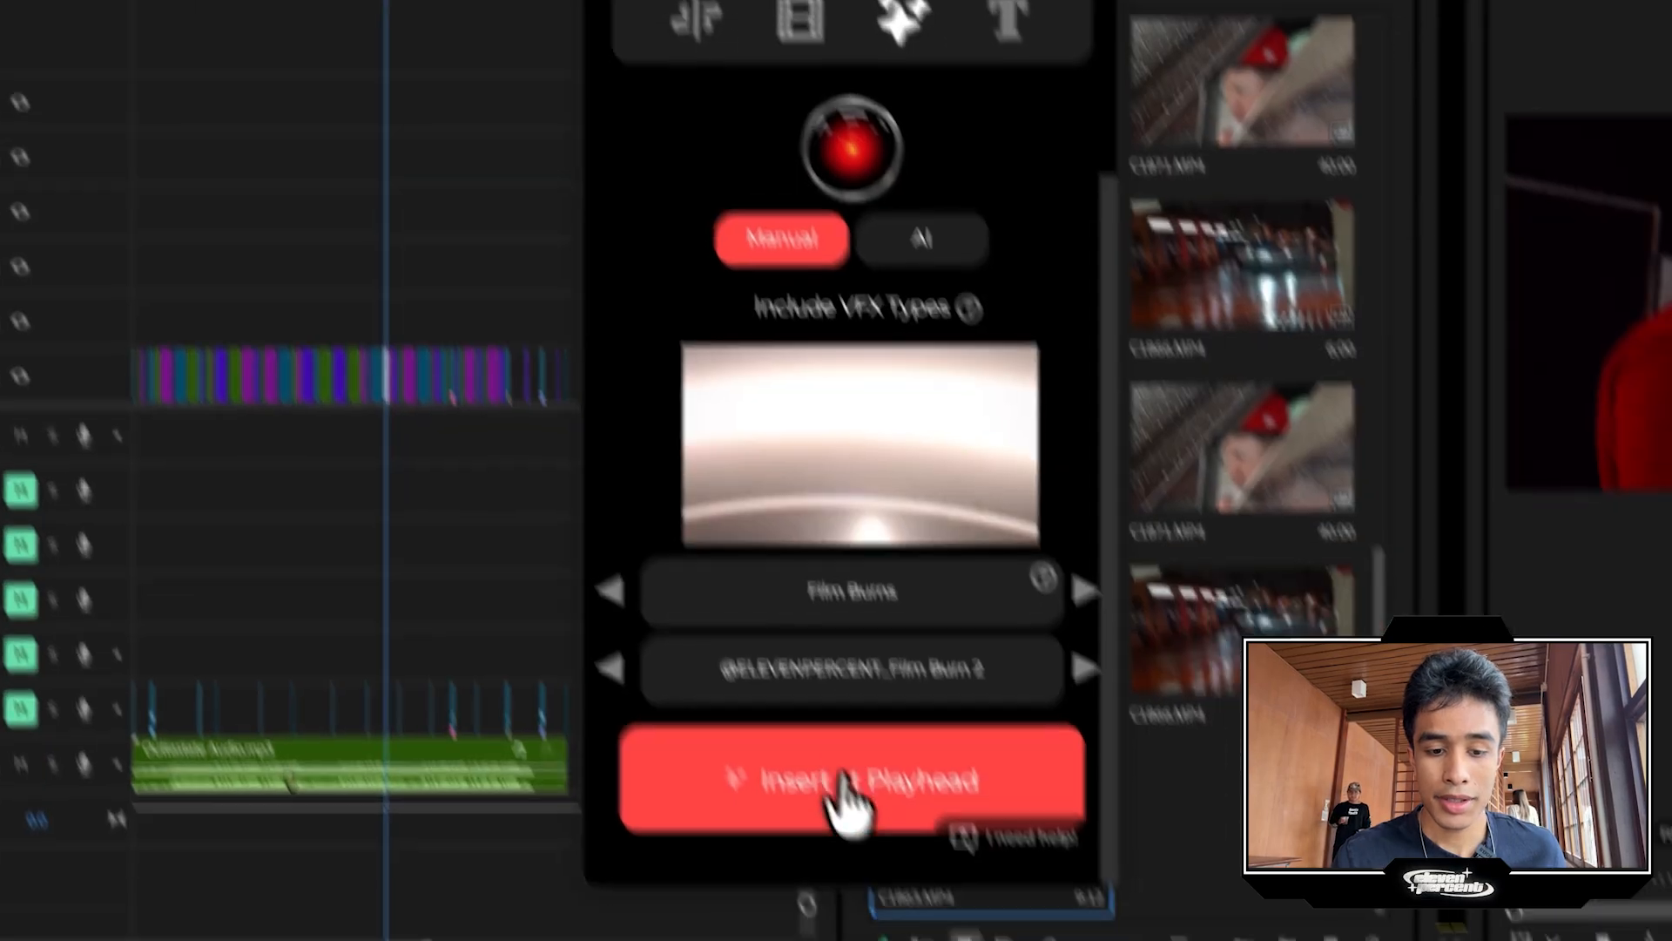
pyautogui.click(923, 902)
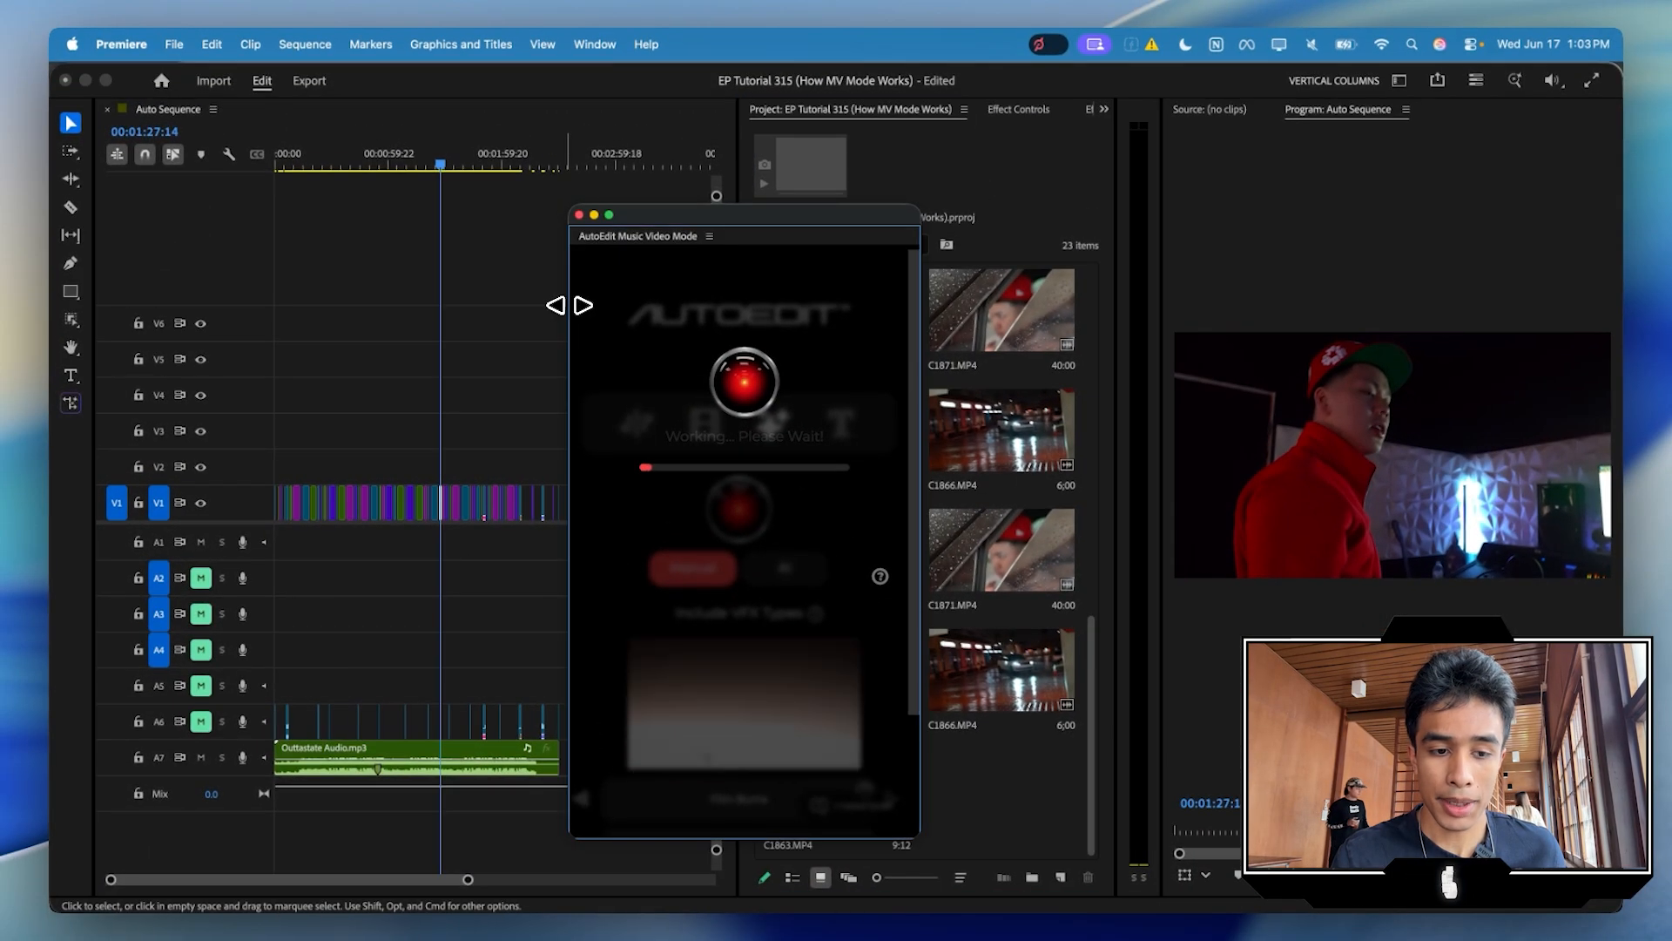
# Play the sequence across the inserted film burn near 00:01:27 to check the effect
pyautogui.click(530, 312)
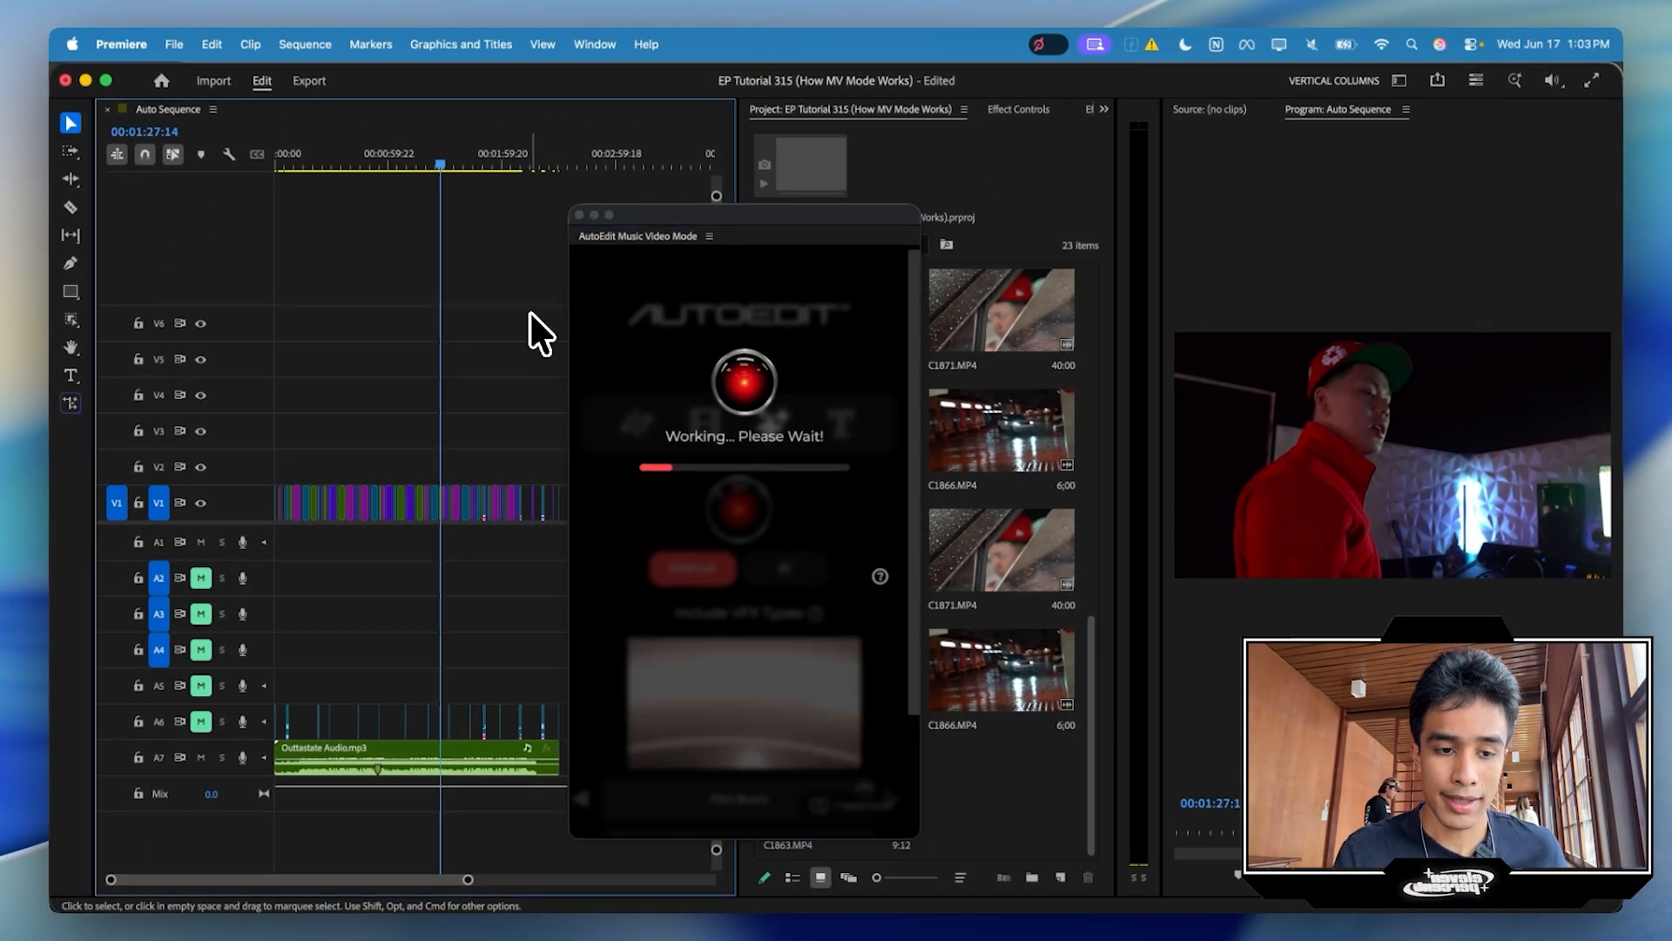
pyautogui.press('=')
pyautogui.press('=')
pyautogui.press('=')
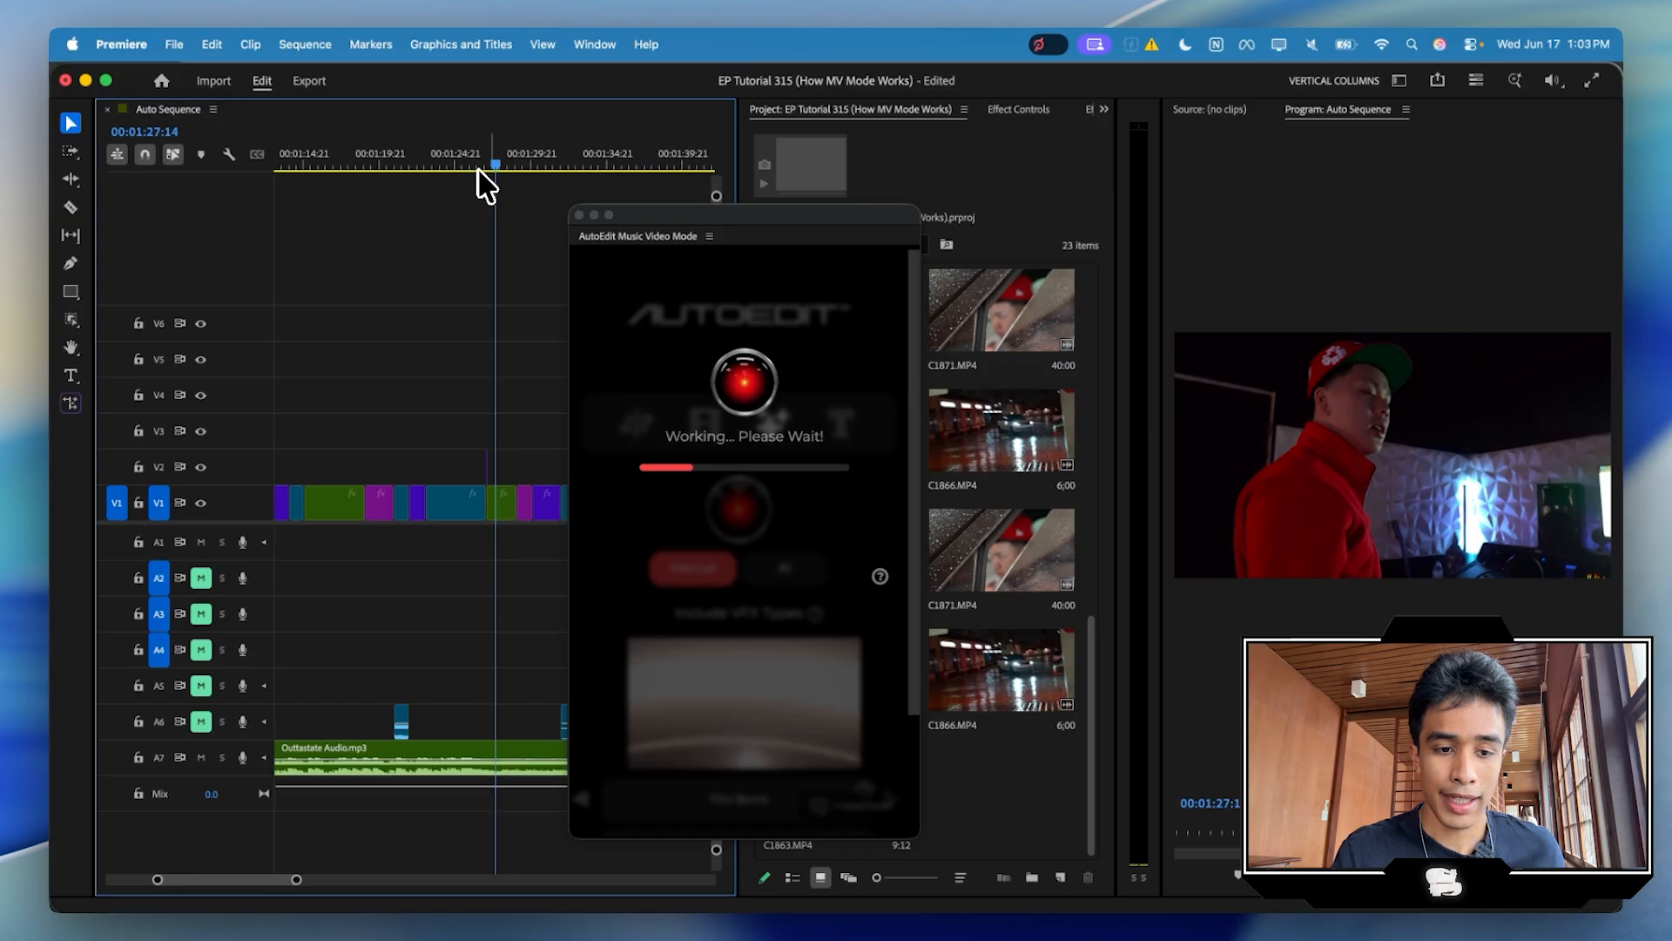
pyautogui.click(478, 156)
pyautogui.press('space')
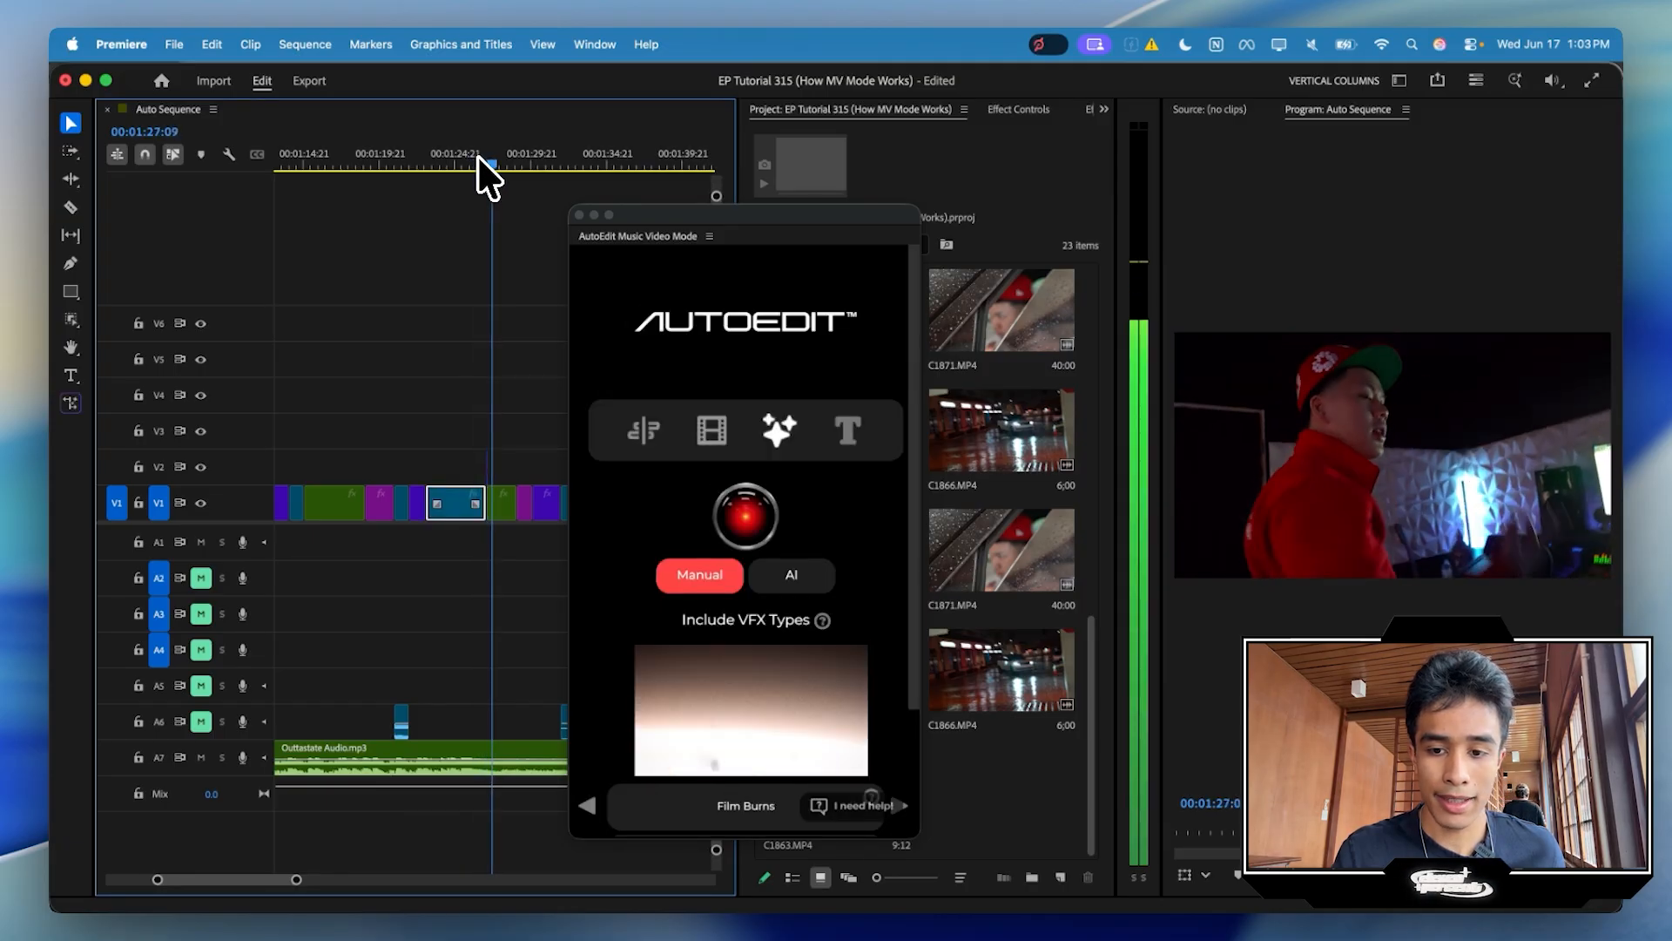
pyautogui.scroll(-1, 603, 353)
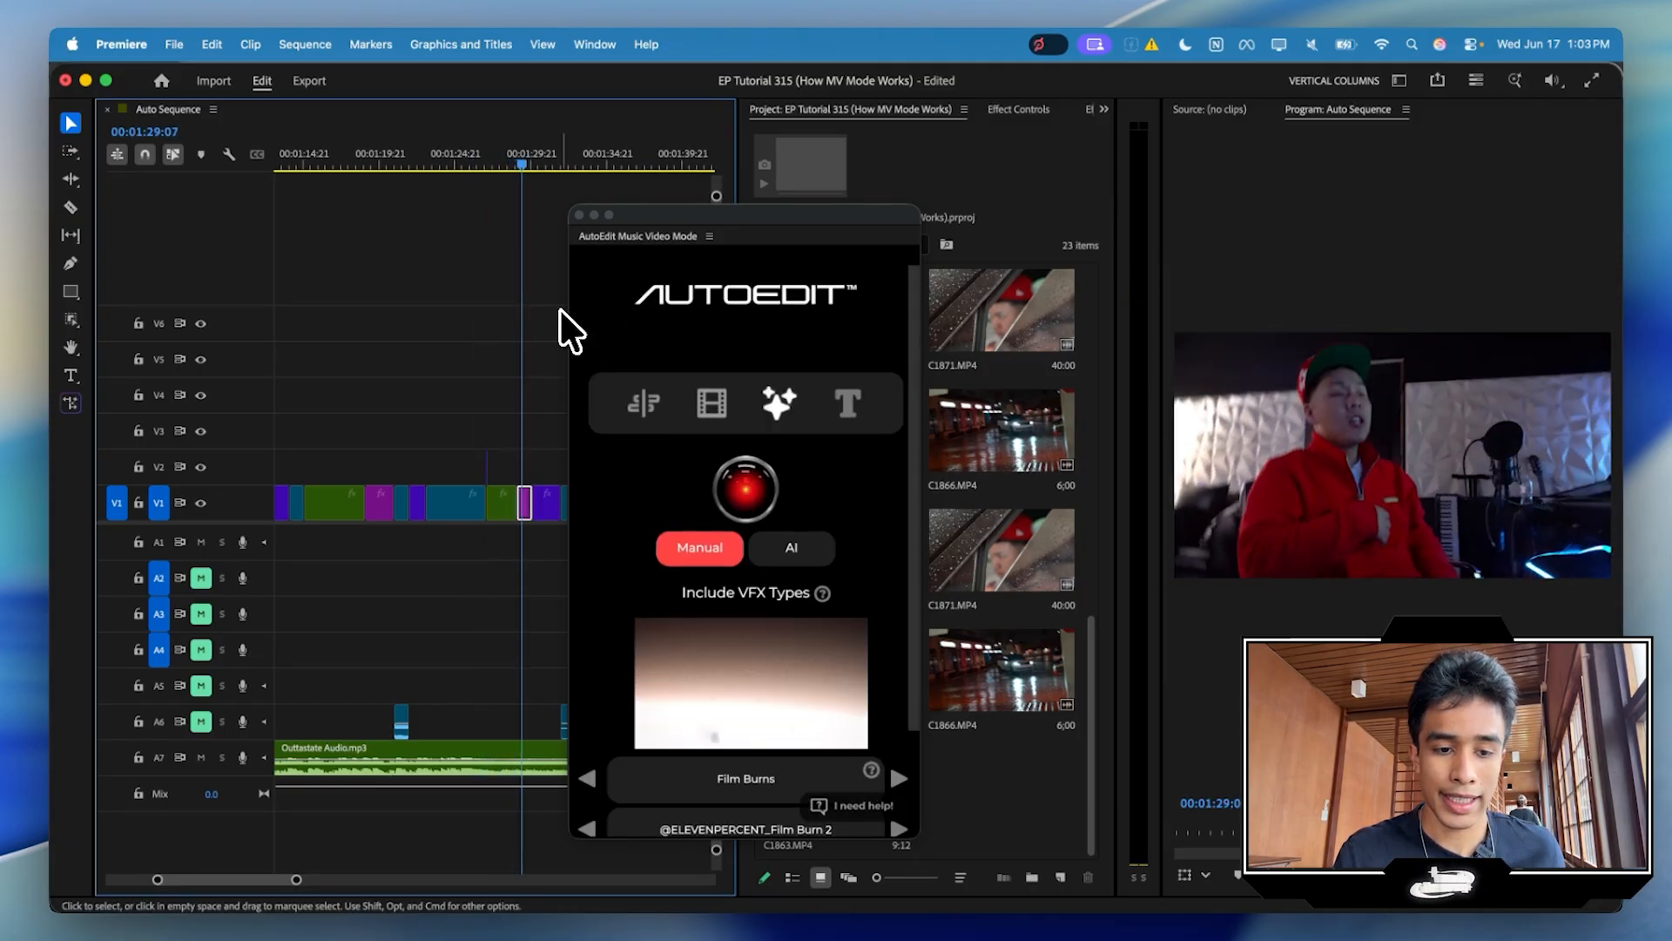
pyautogui.scroll(-5, 688, 531)
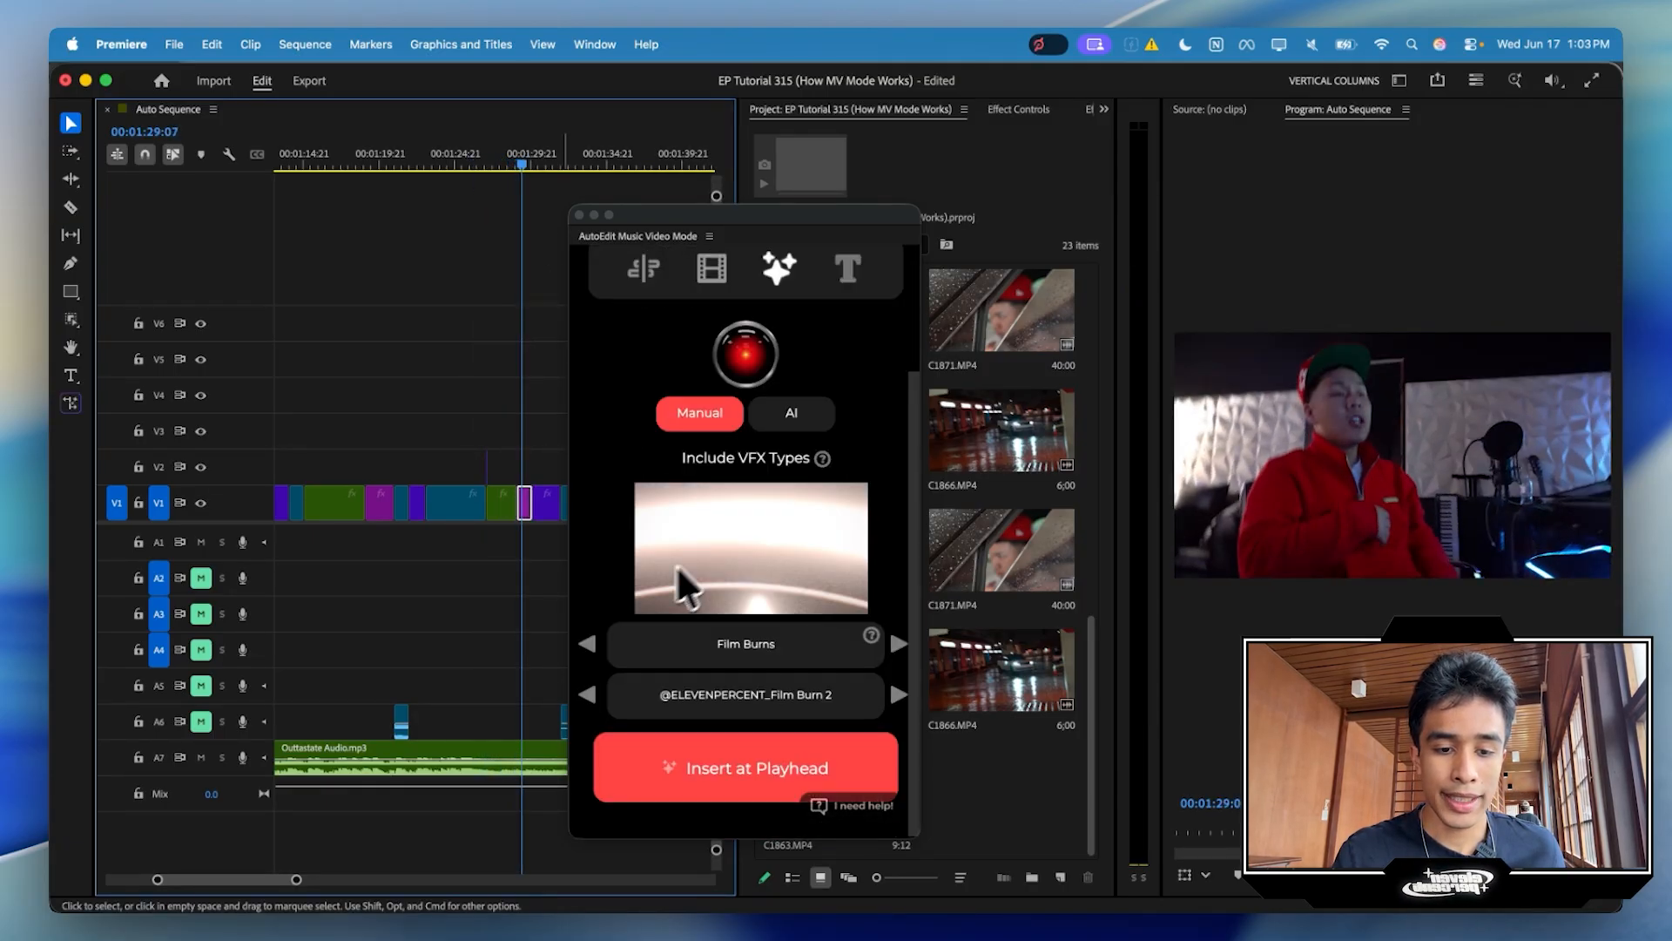
pyautogui.click(587, 694)
pyautogui.click(588, 694)
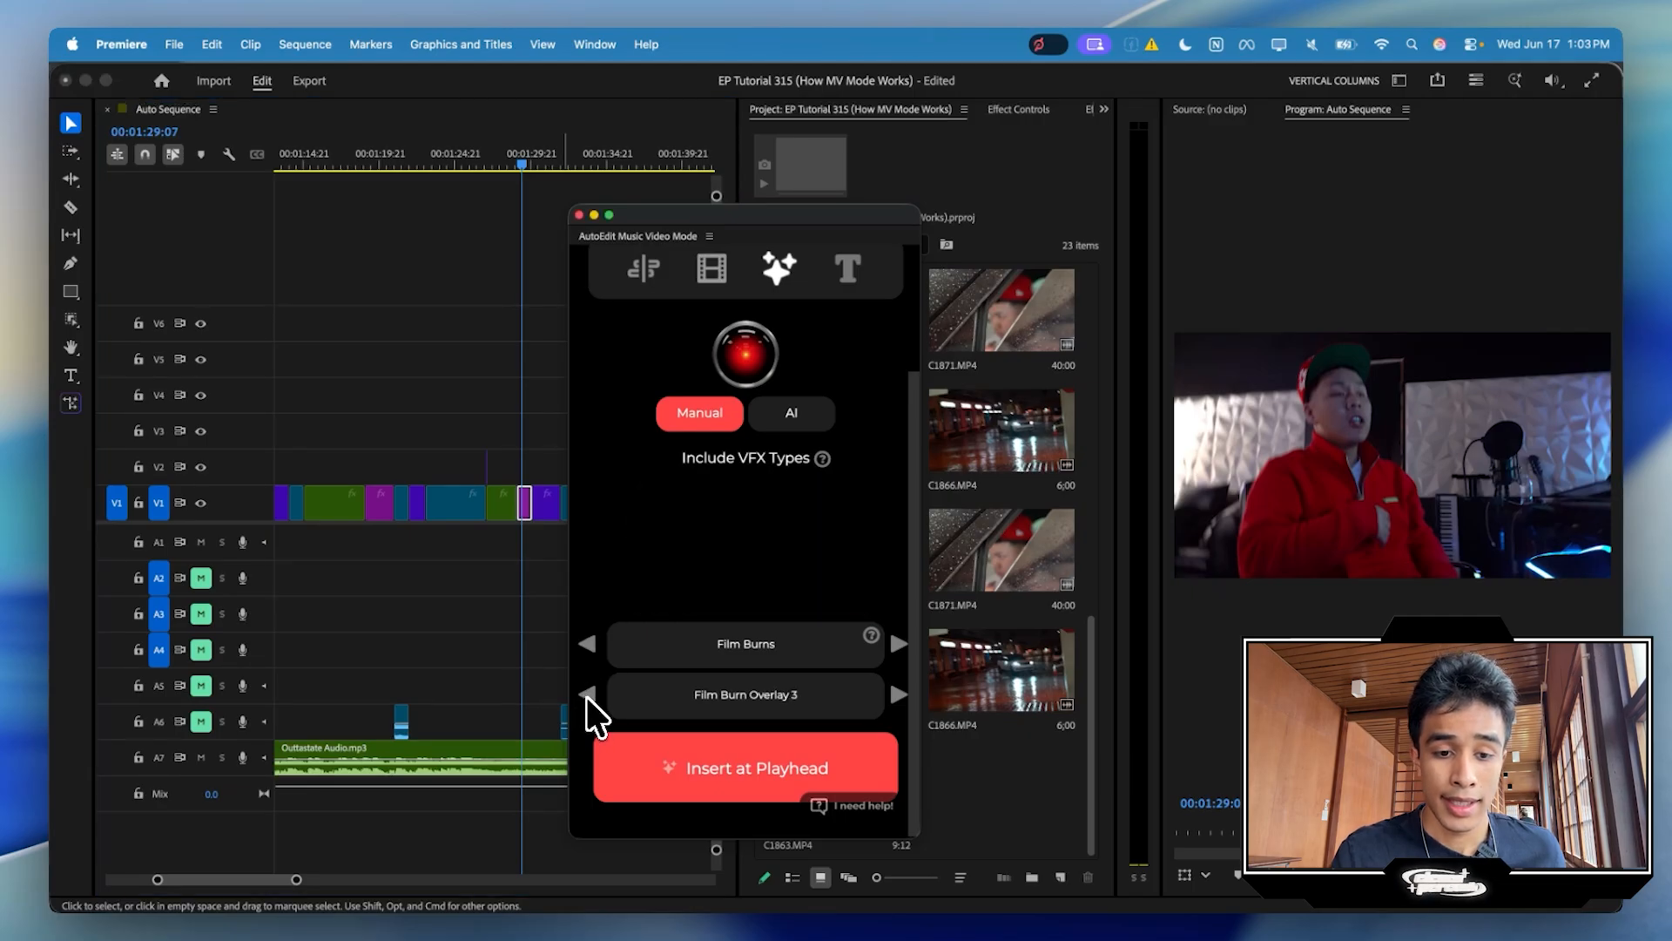
pyautogui.click(588, 694)
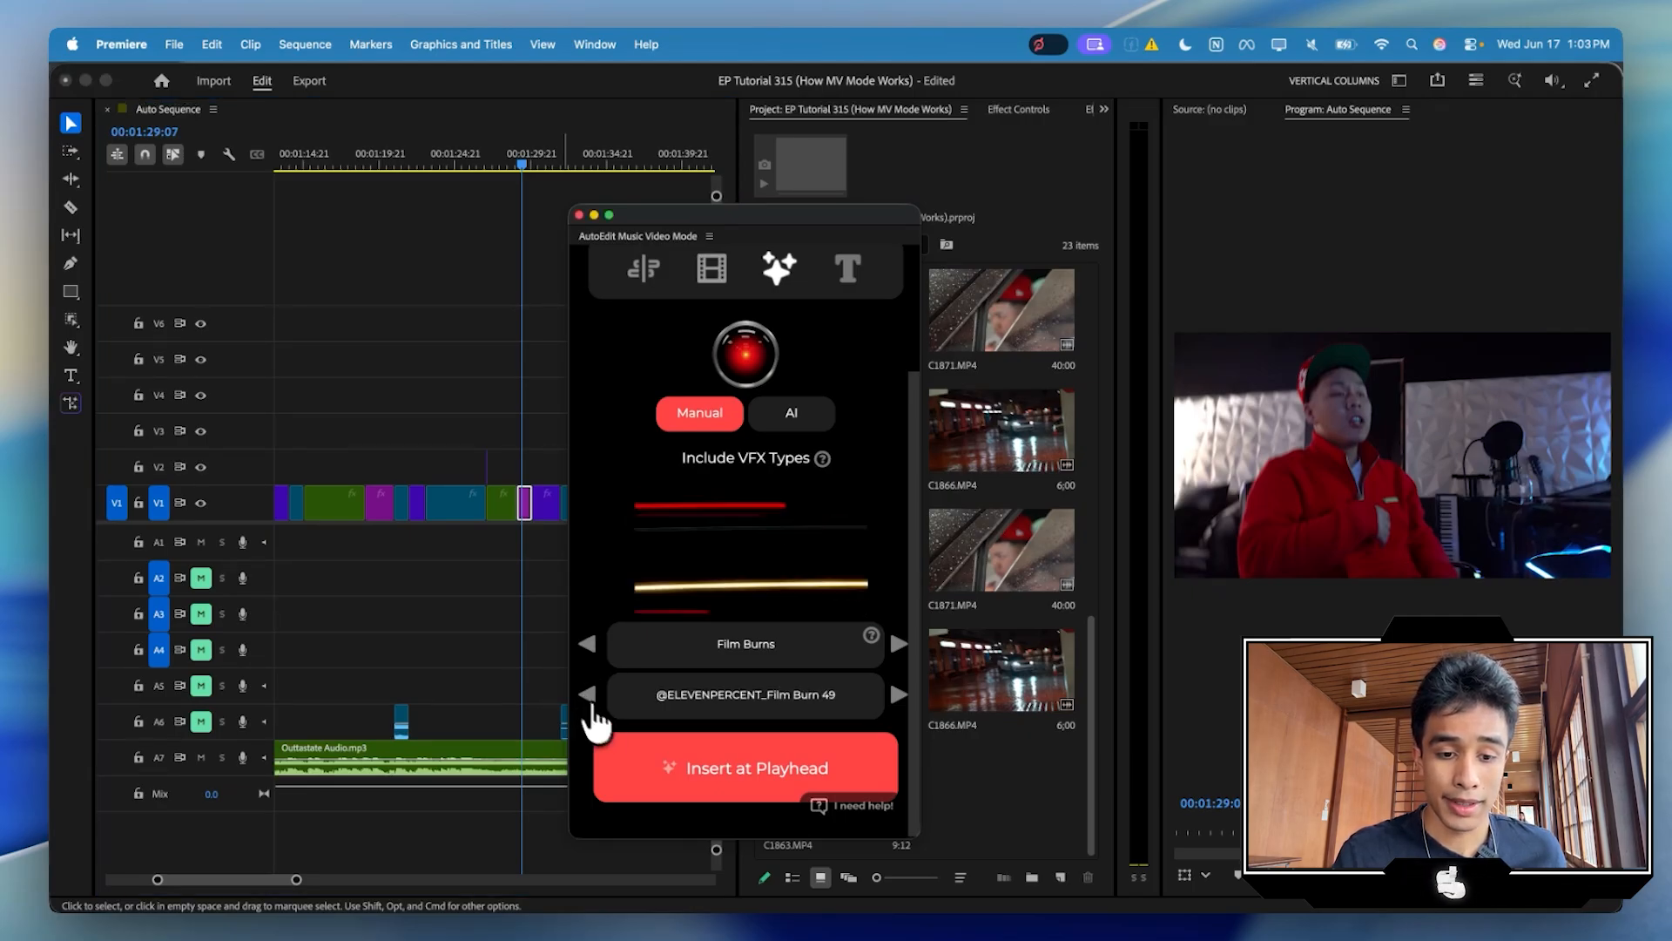
pyautogui.click(676, 771)
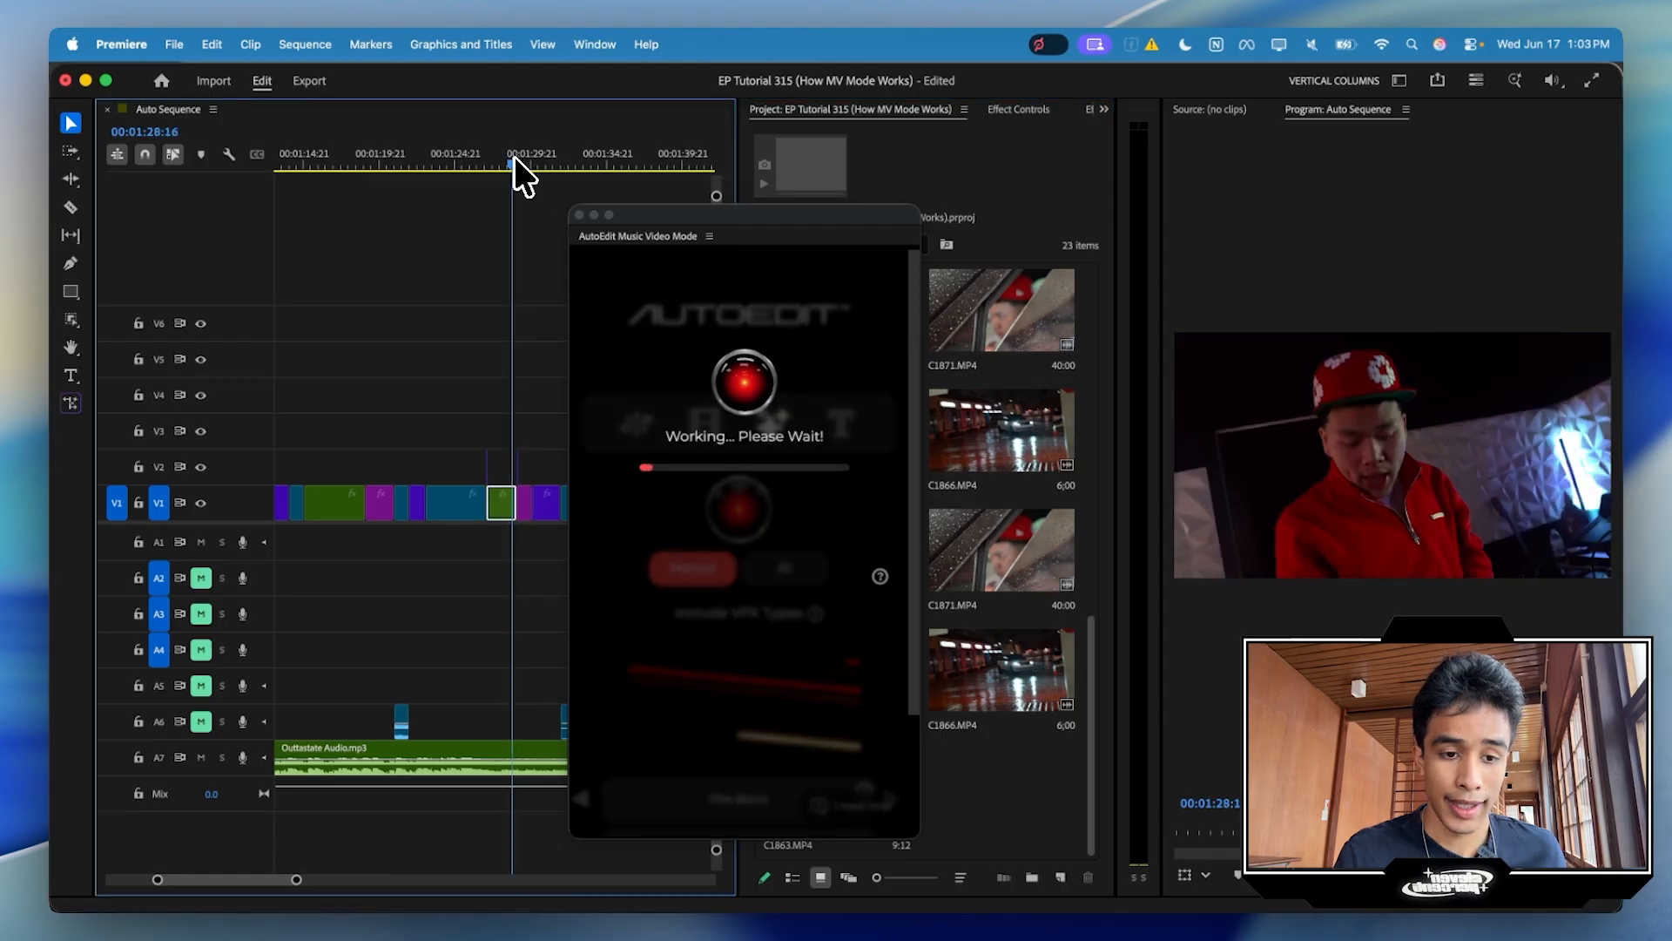
# Move the playhead back to 00:01:19:00 and switch the manual VFX type to Energy
pyautogui.moveTo(514, 155); pyautogui.dragTo(363, 159)
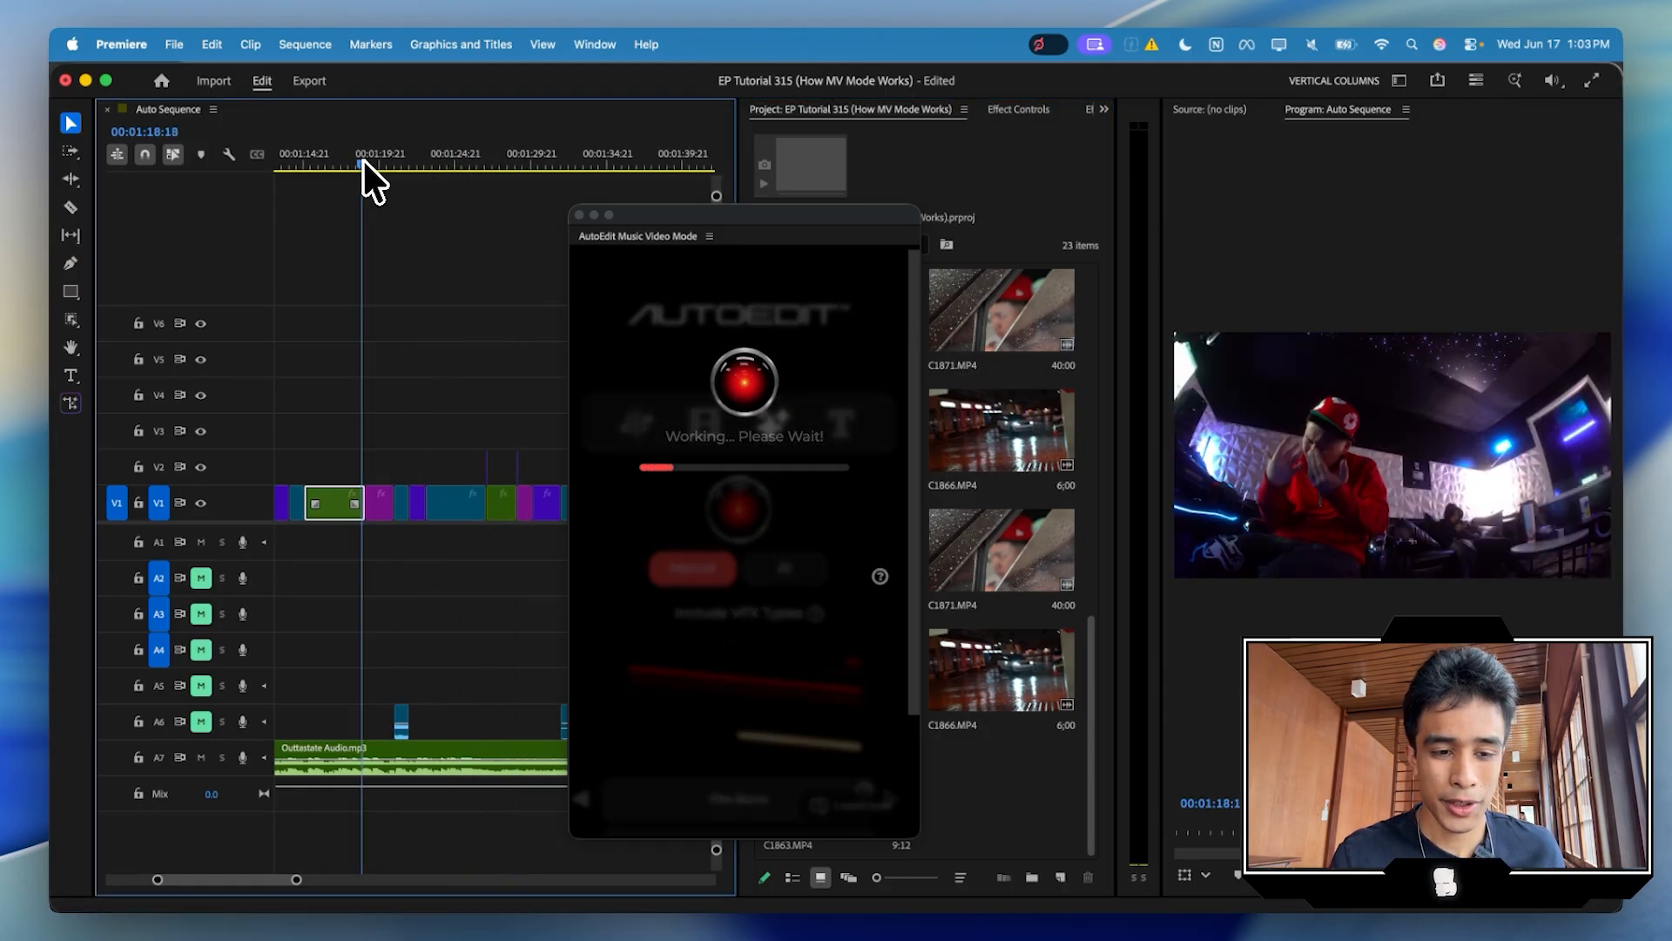
pyautogui.click(692, 531)
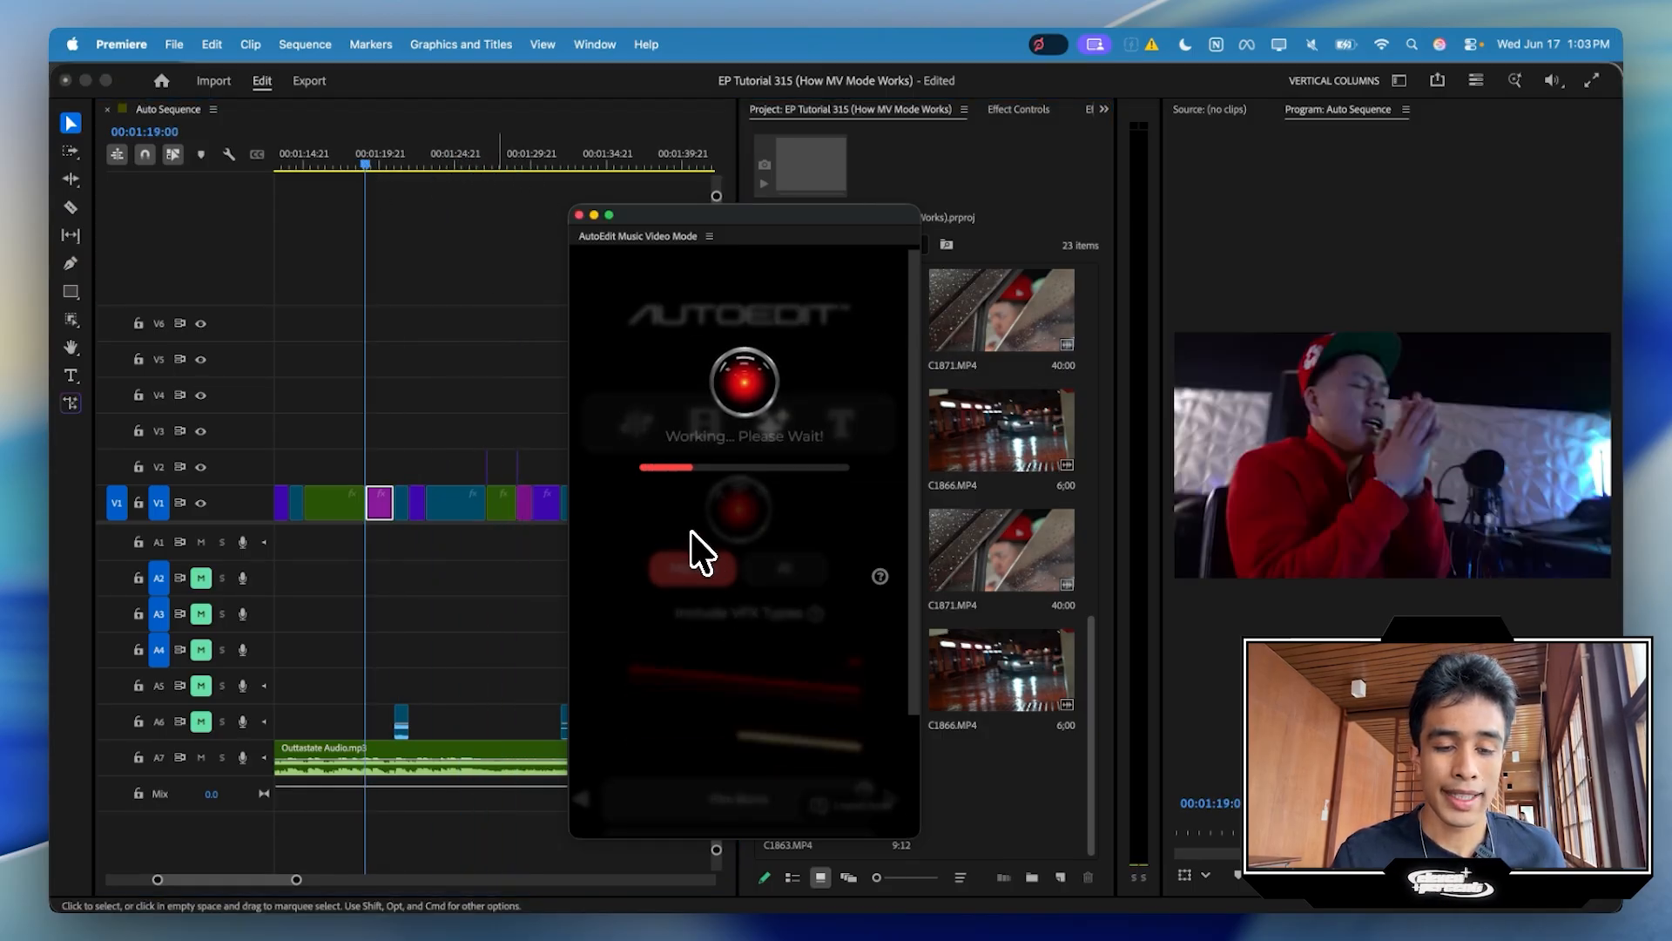
pyautogui.scroll(-3, 692, 575)
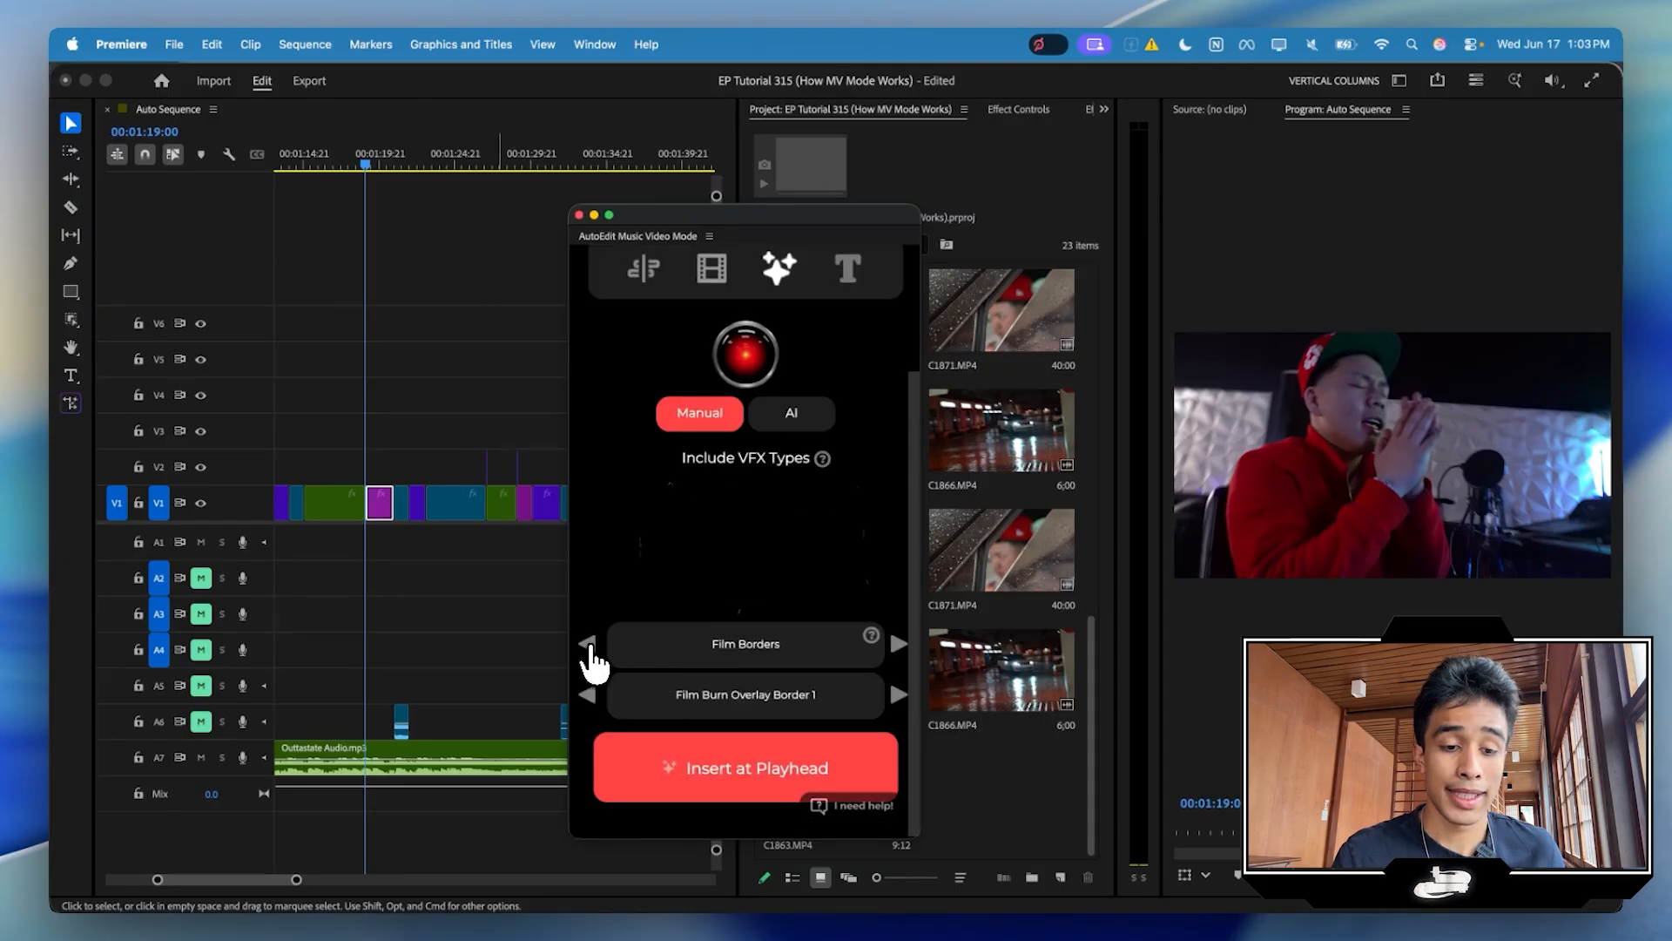
pyautogui.click(587, 644)
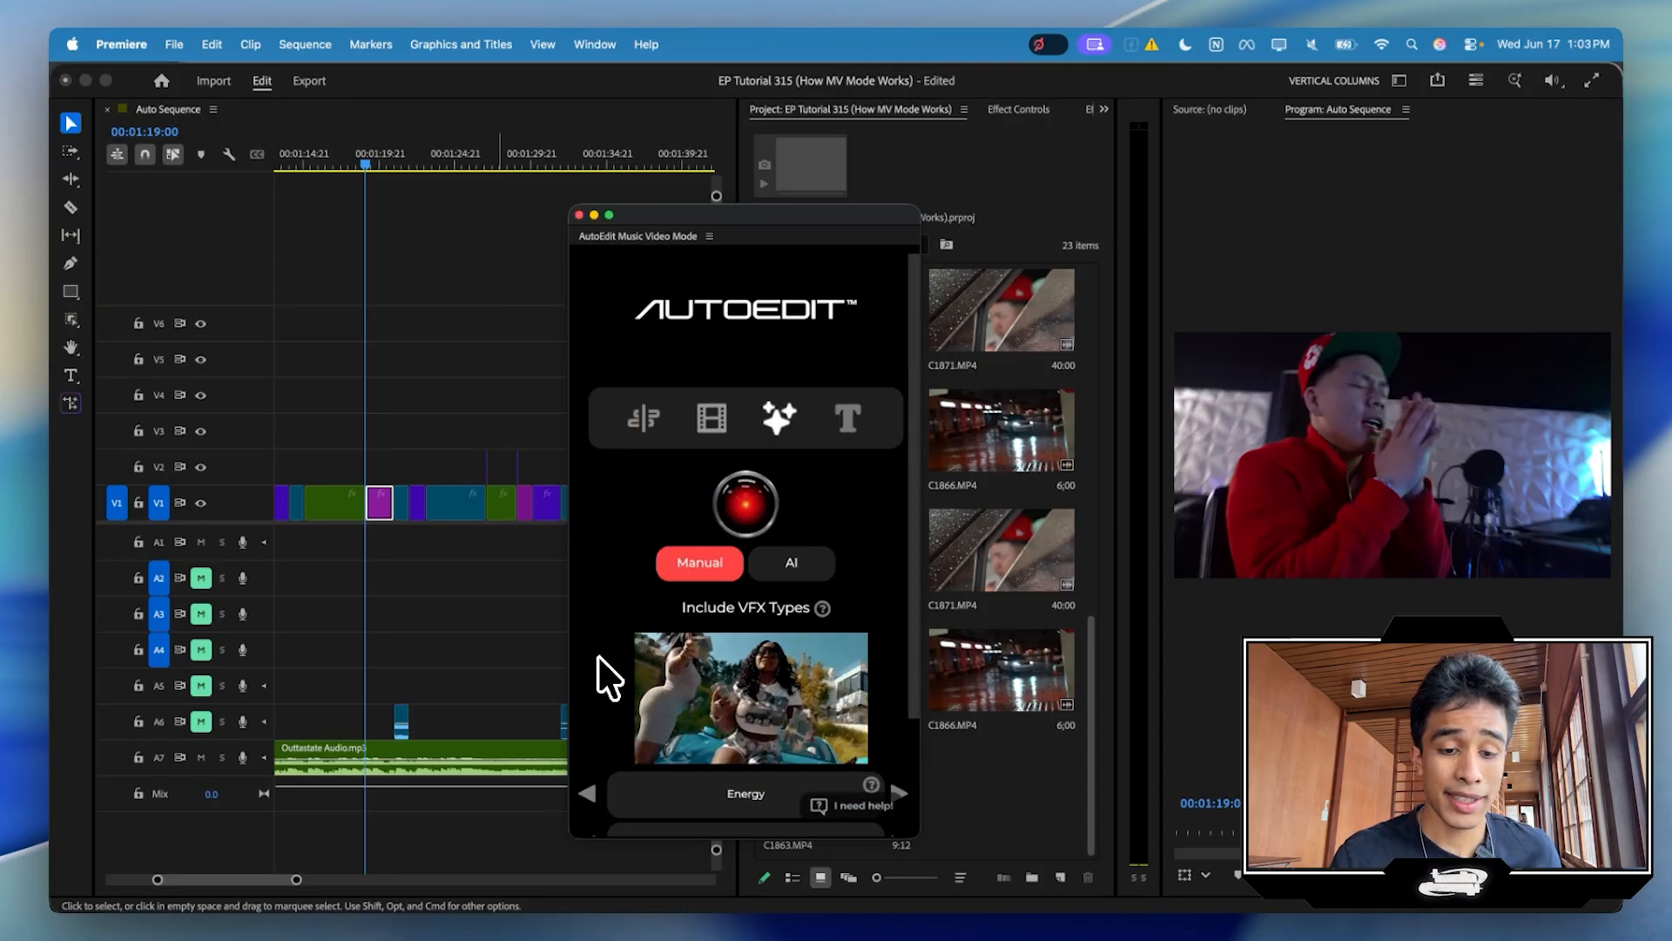
# Duplicate the performance clip around 00:01:16 from track V1 onto track V2 directly above it
pyautogui.moveTo(361, 159); pyautogui.dragTo(322, 160)
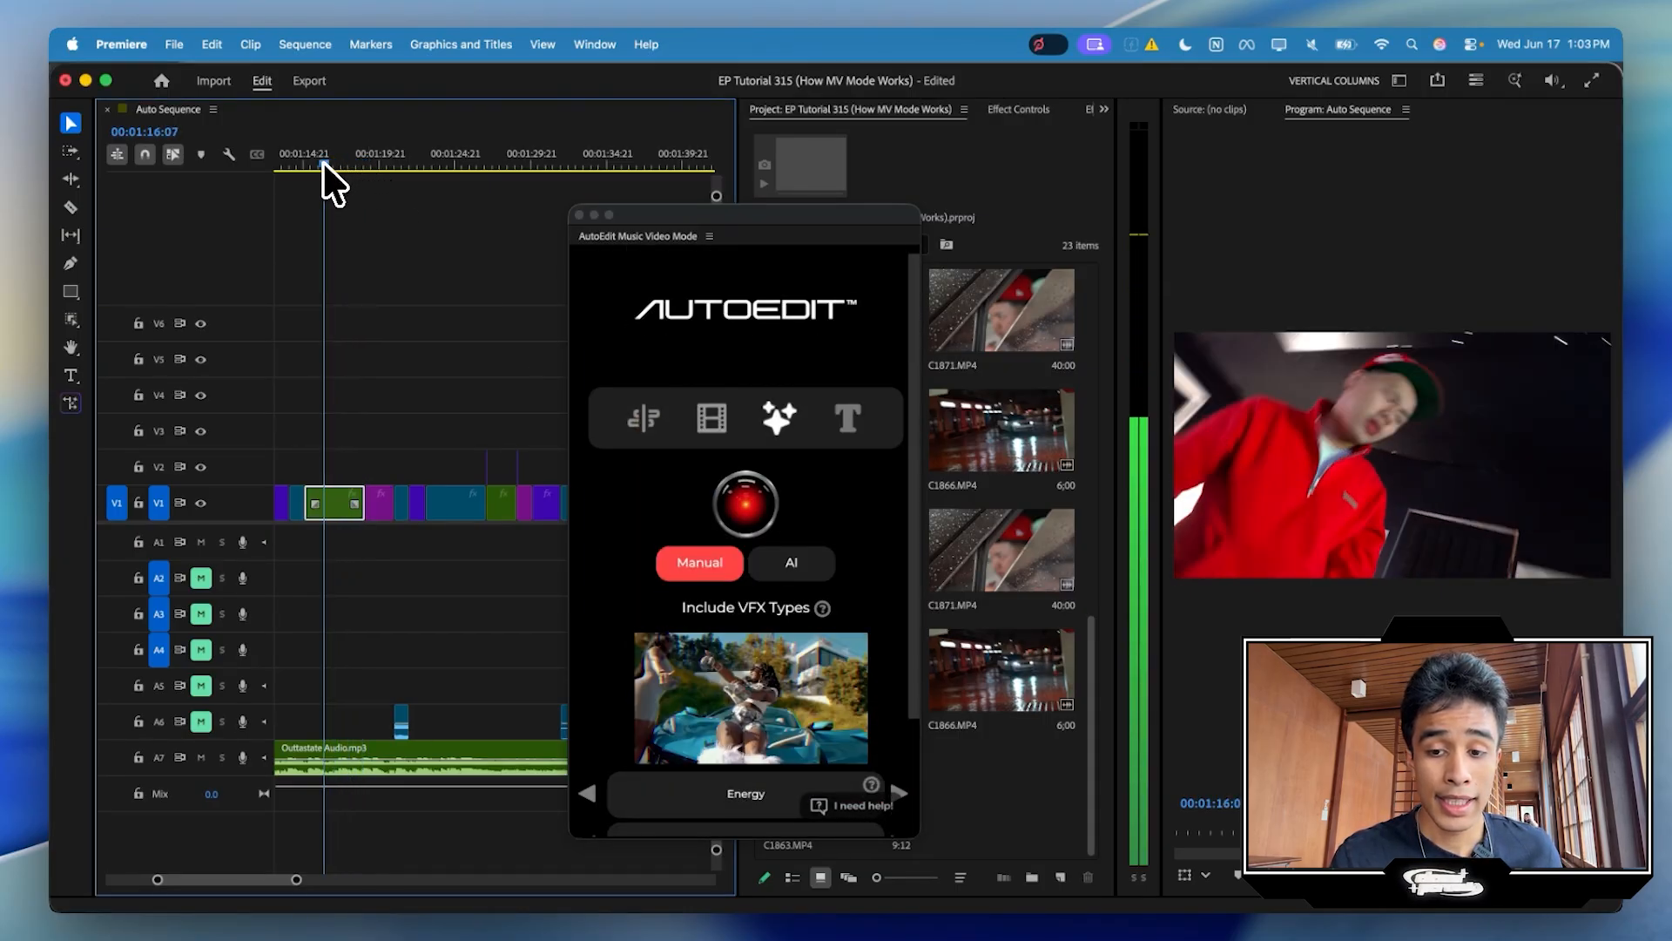
pyautogui.press('=')
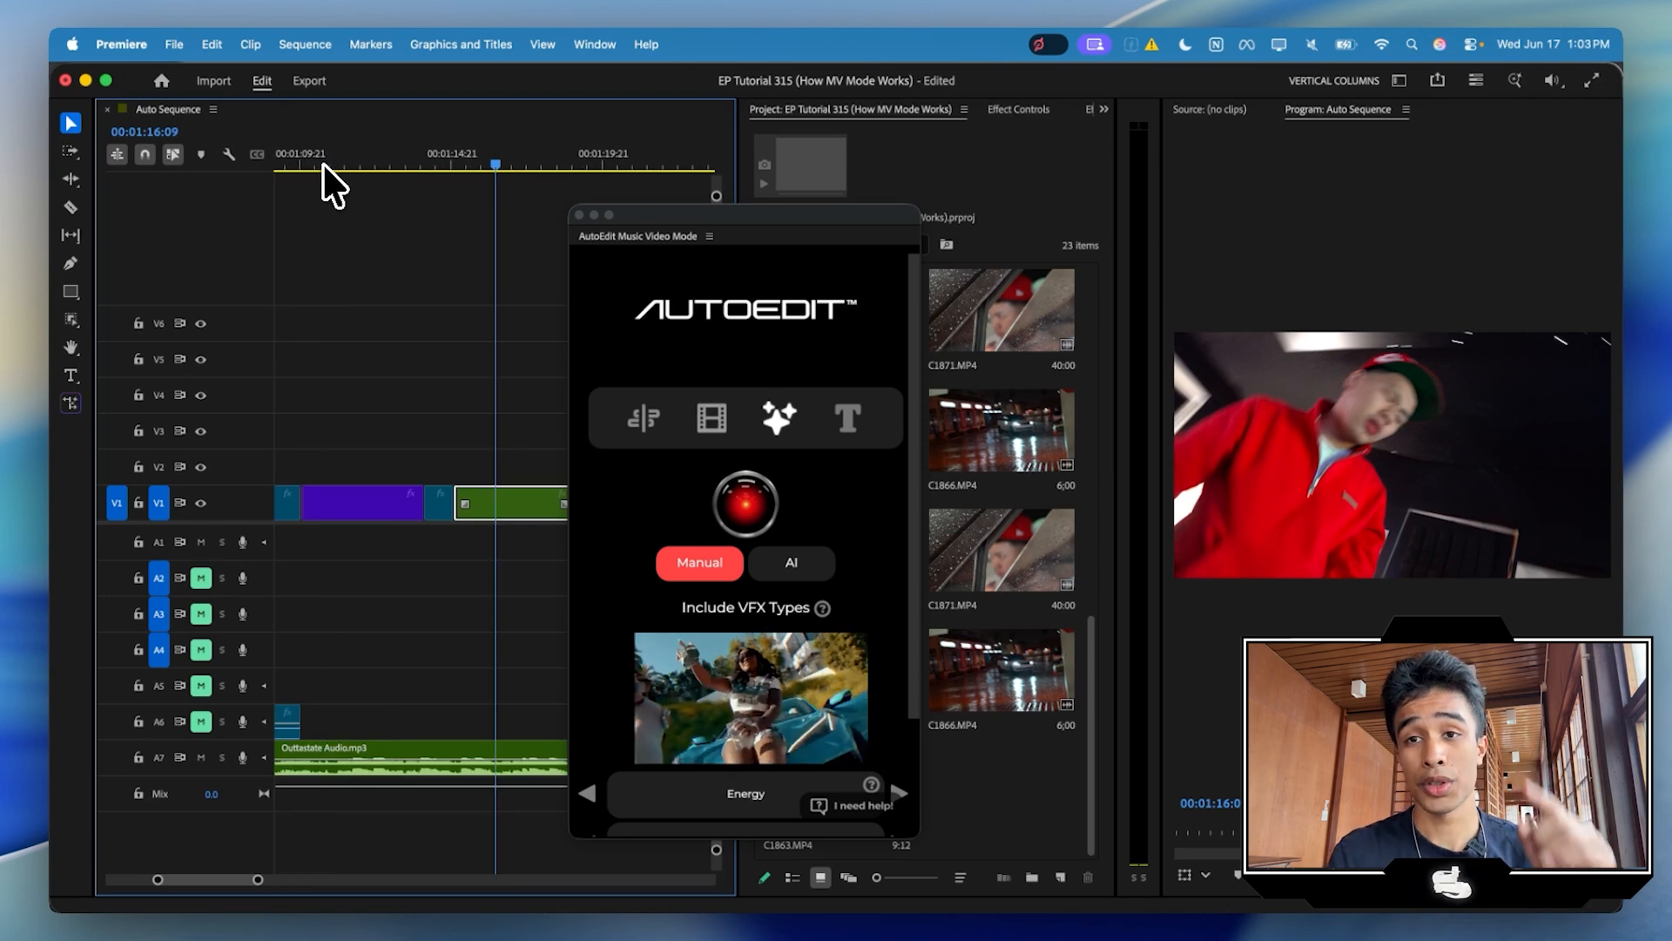
pyautogui.moveTo(495, 509); pyautogui.dragTo(498, 465)
# Place the playhead at the duplicated clip's first frame, 00:01:15:00, and select the copy on V2
pyautogui.moveTo(477, 159); pyautogui.dragTo(455, 154)
pyautogui.press('=')
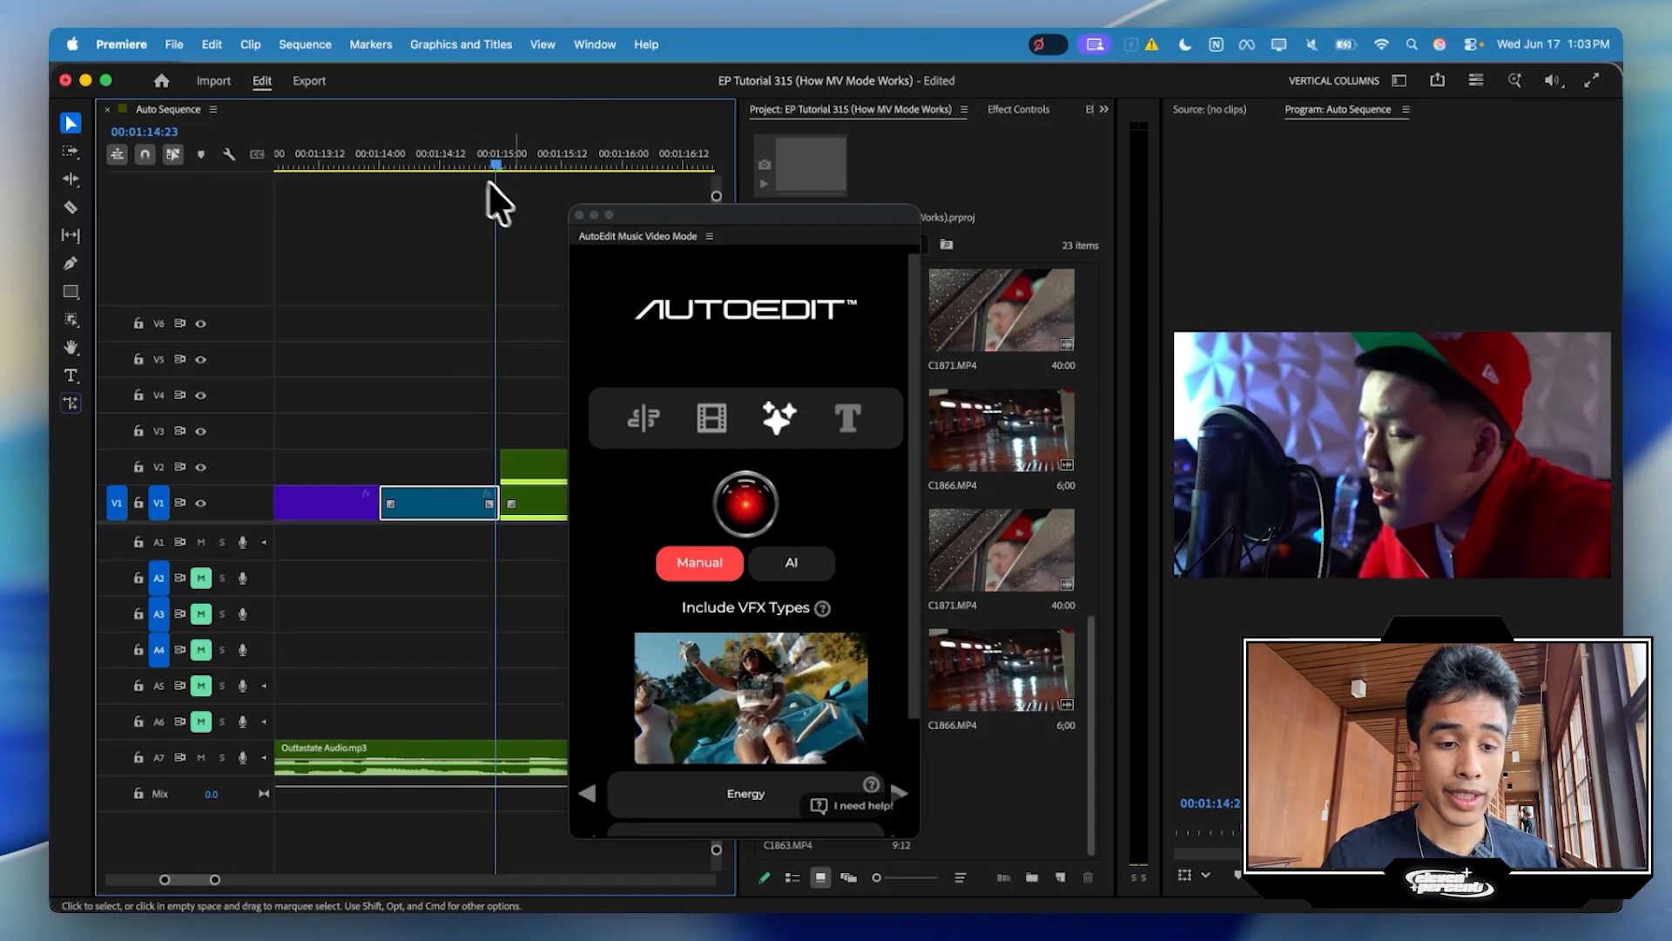
pyautogui.press('Right')
pyautogui.click(517, 458)
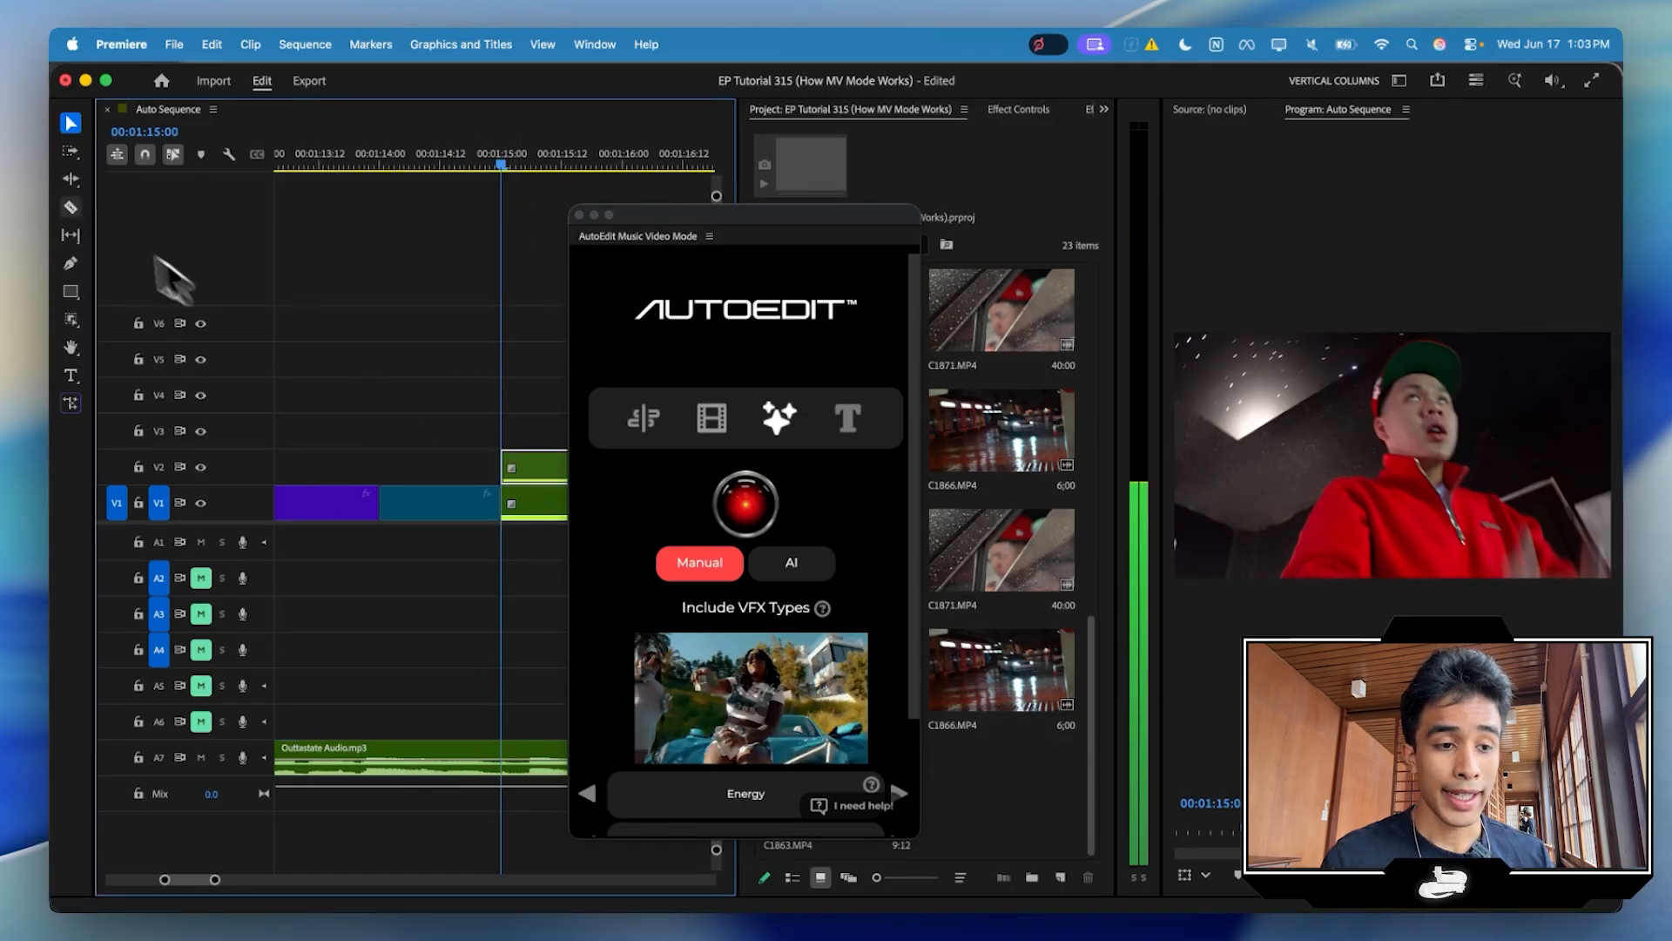
# Try to create an object mask of the performer on the V2 copy, and delete that copy
pyautogui.click(71, 319)
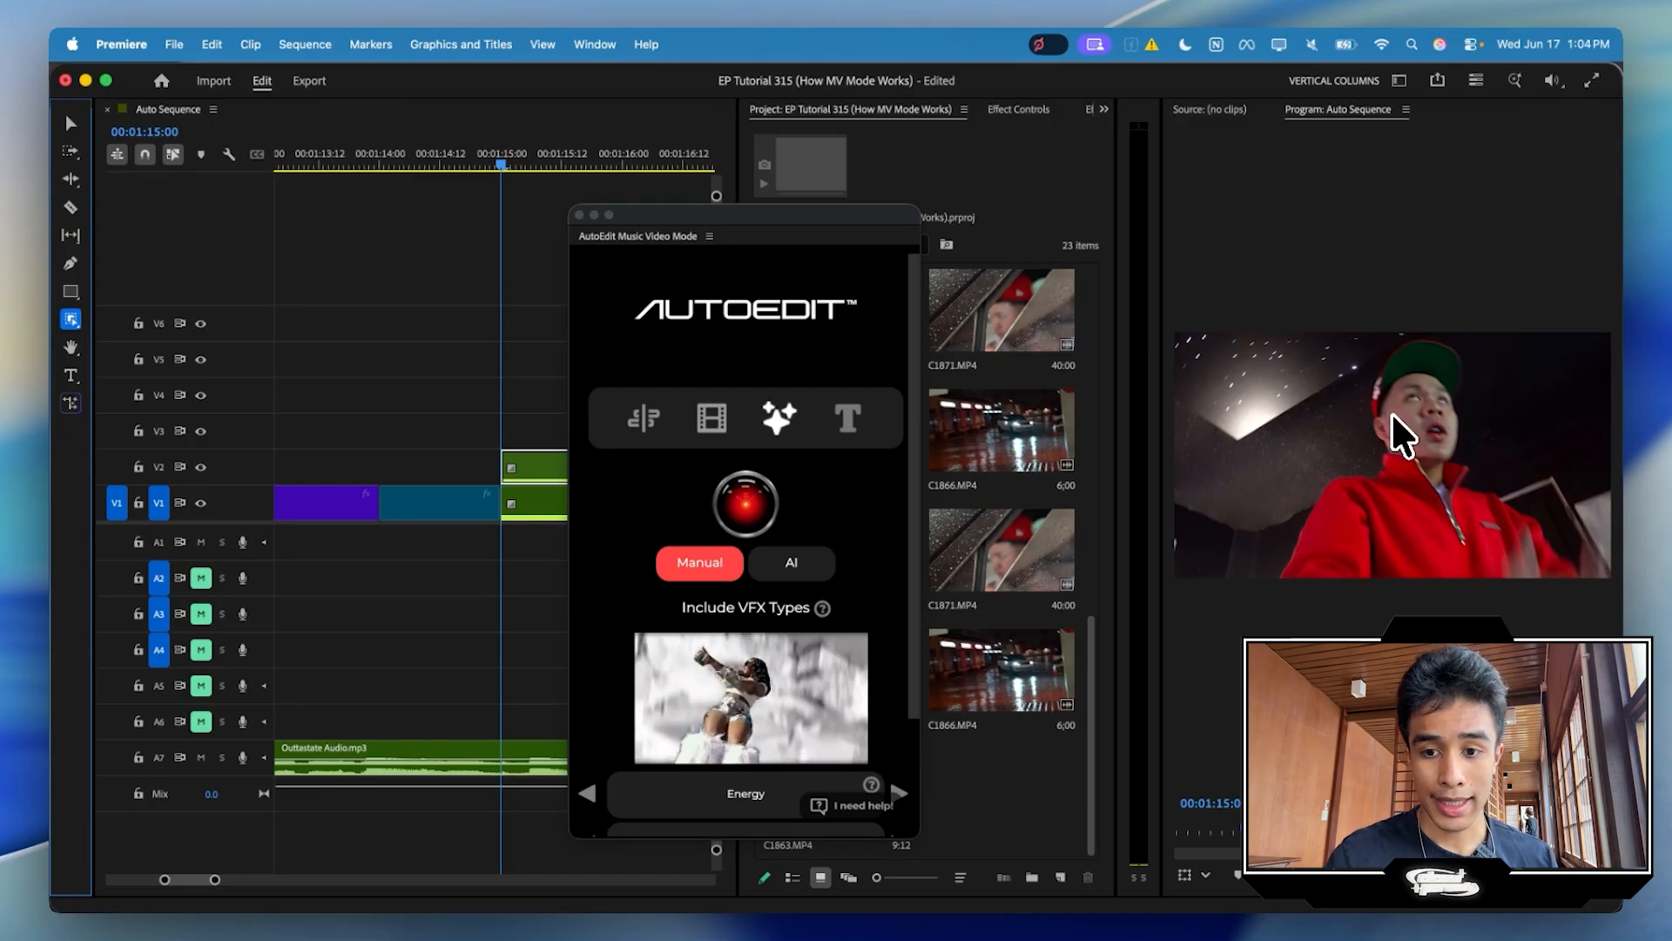
pyautogui.click(1412, 476)
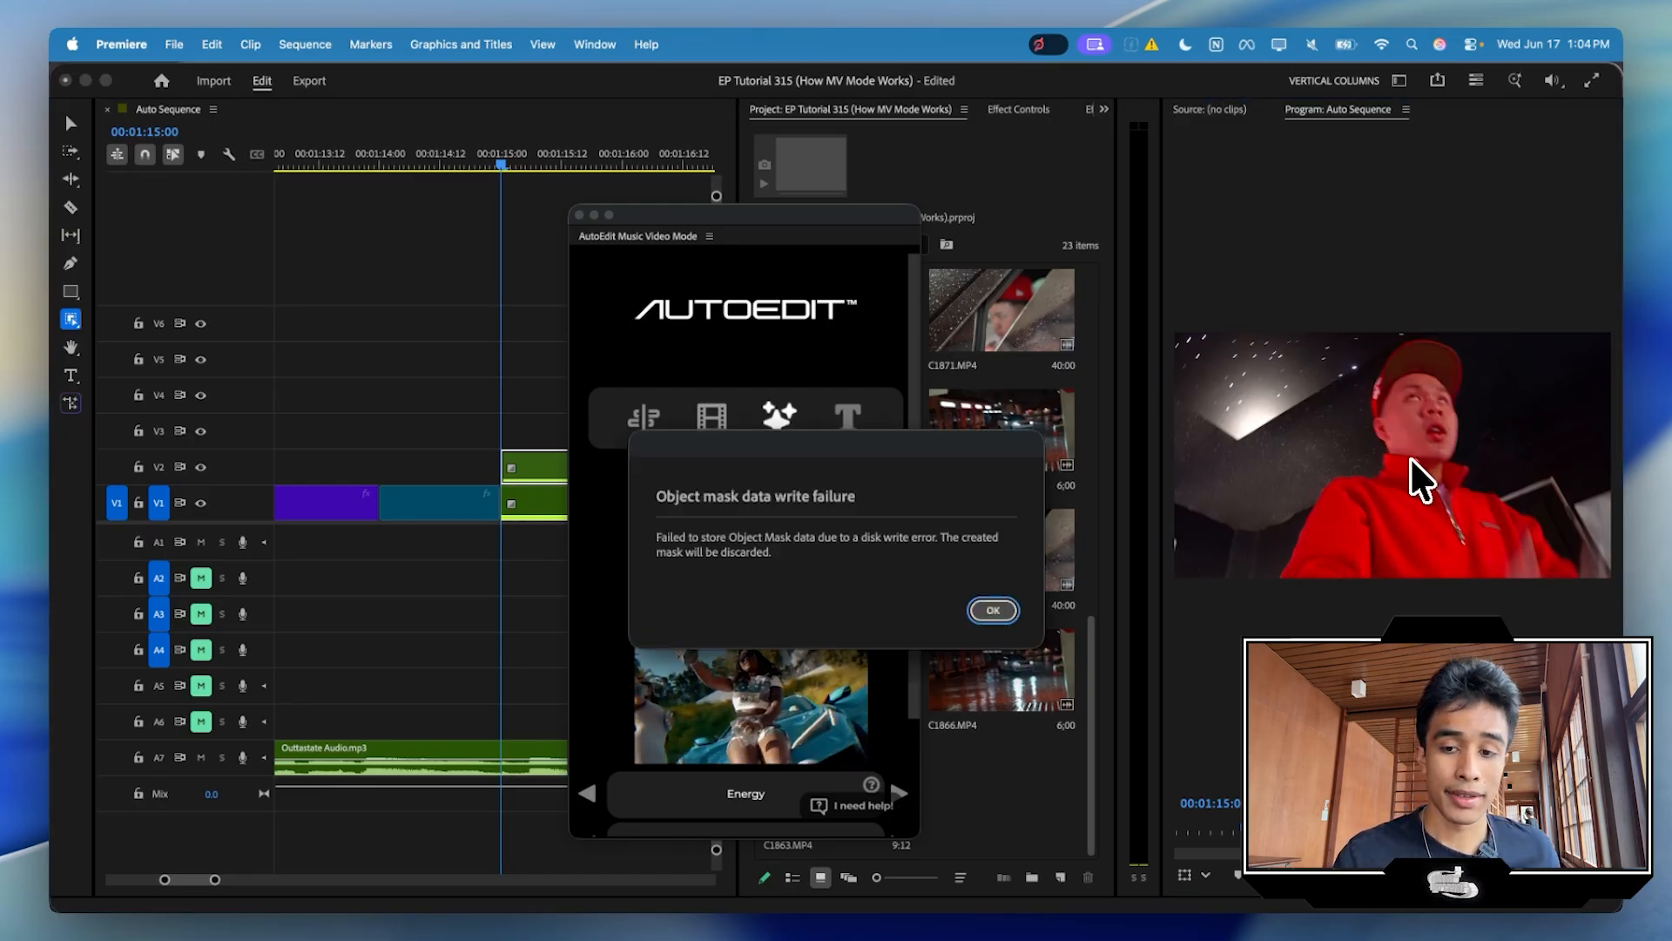
pyautogui.click(995, 610)
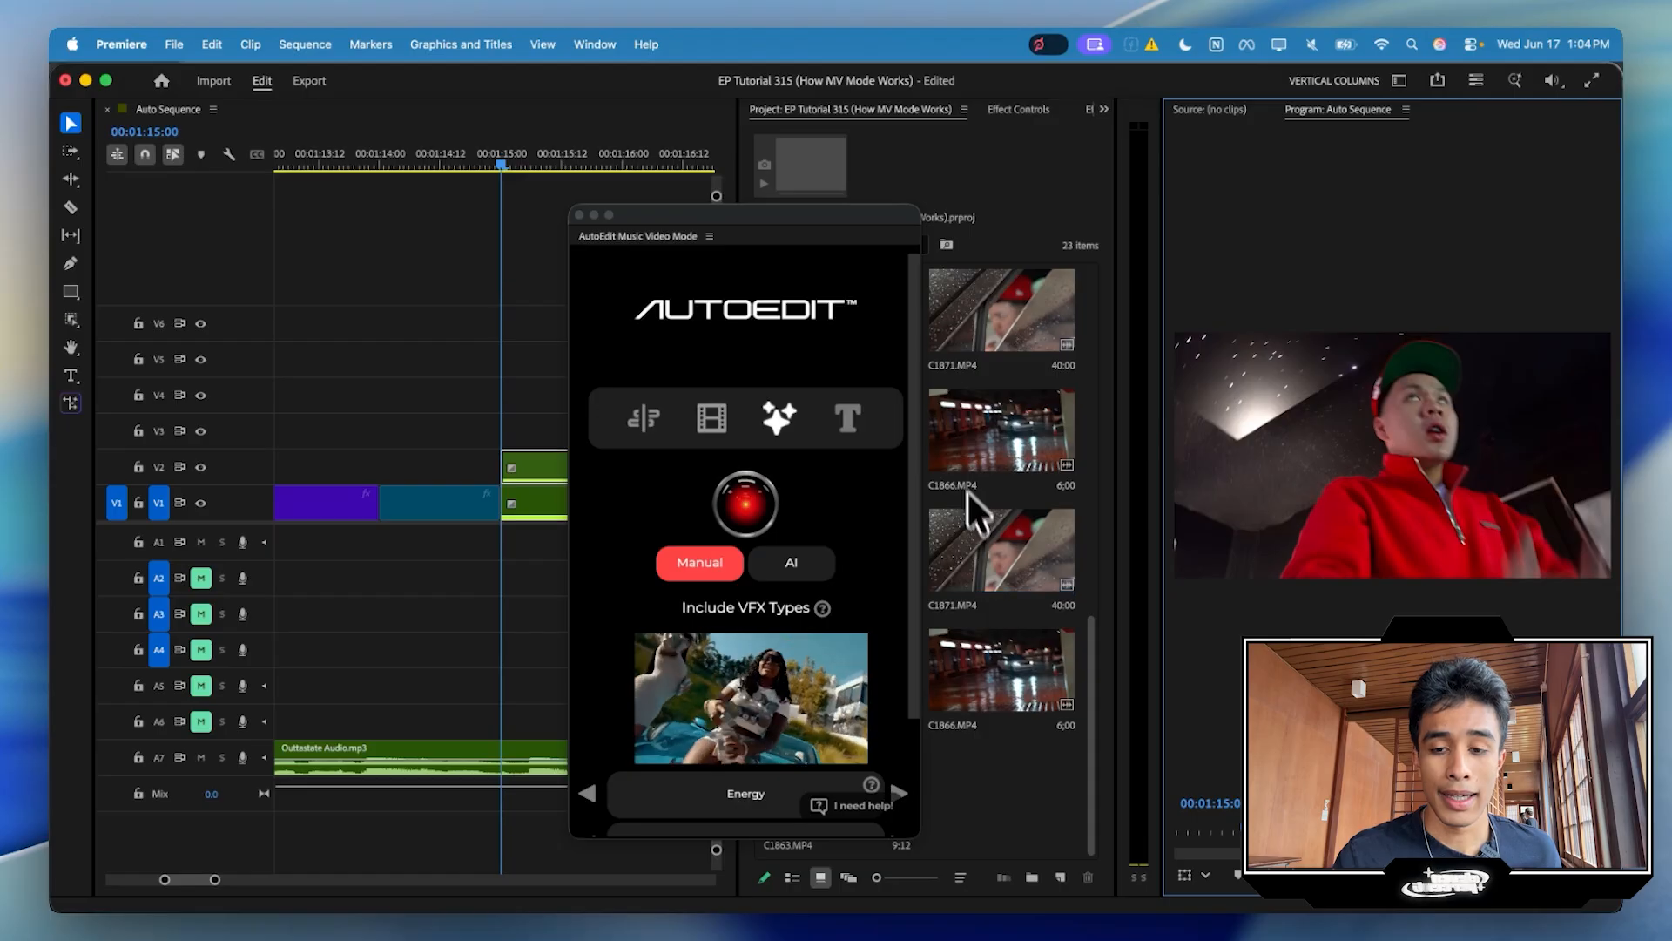
pyautogui.click(529, 475)
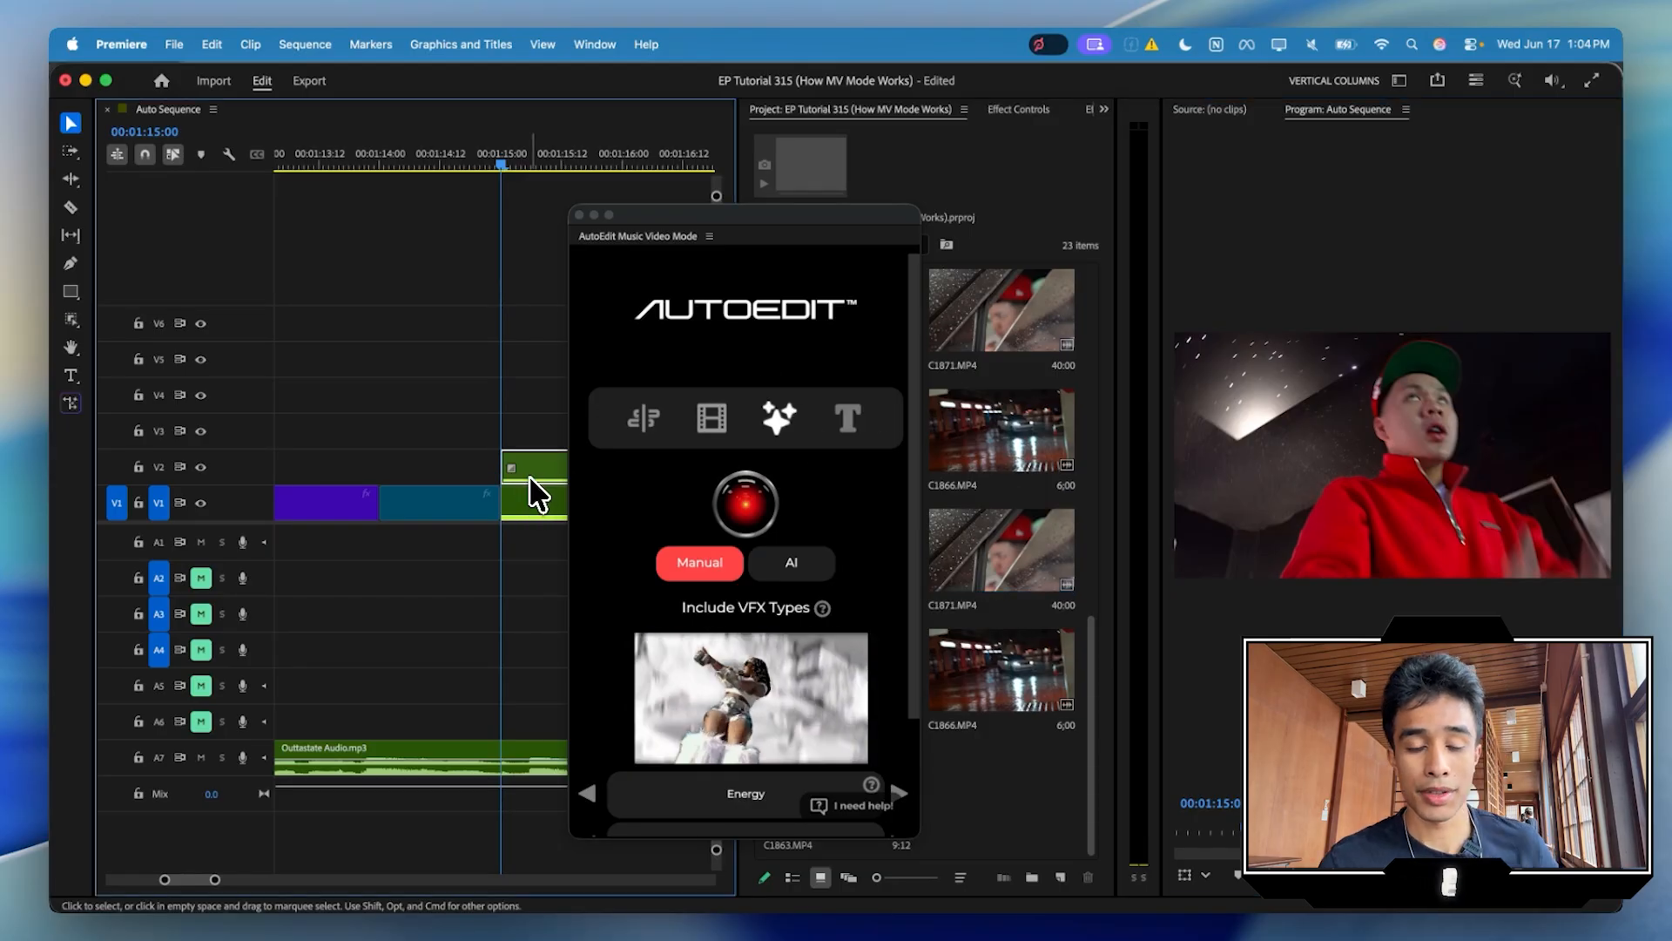
pyautogui.press('Delete')
# Apply the Energy effect AutoEdit - Trippy Preset 7 to the V1 performance clip starting at 00:01:15:00
pyautogui.hscroll(2, 540, 499)
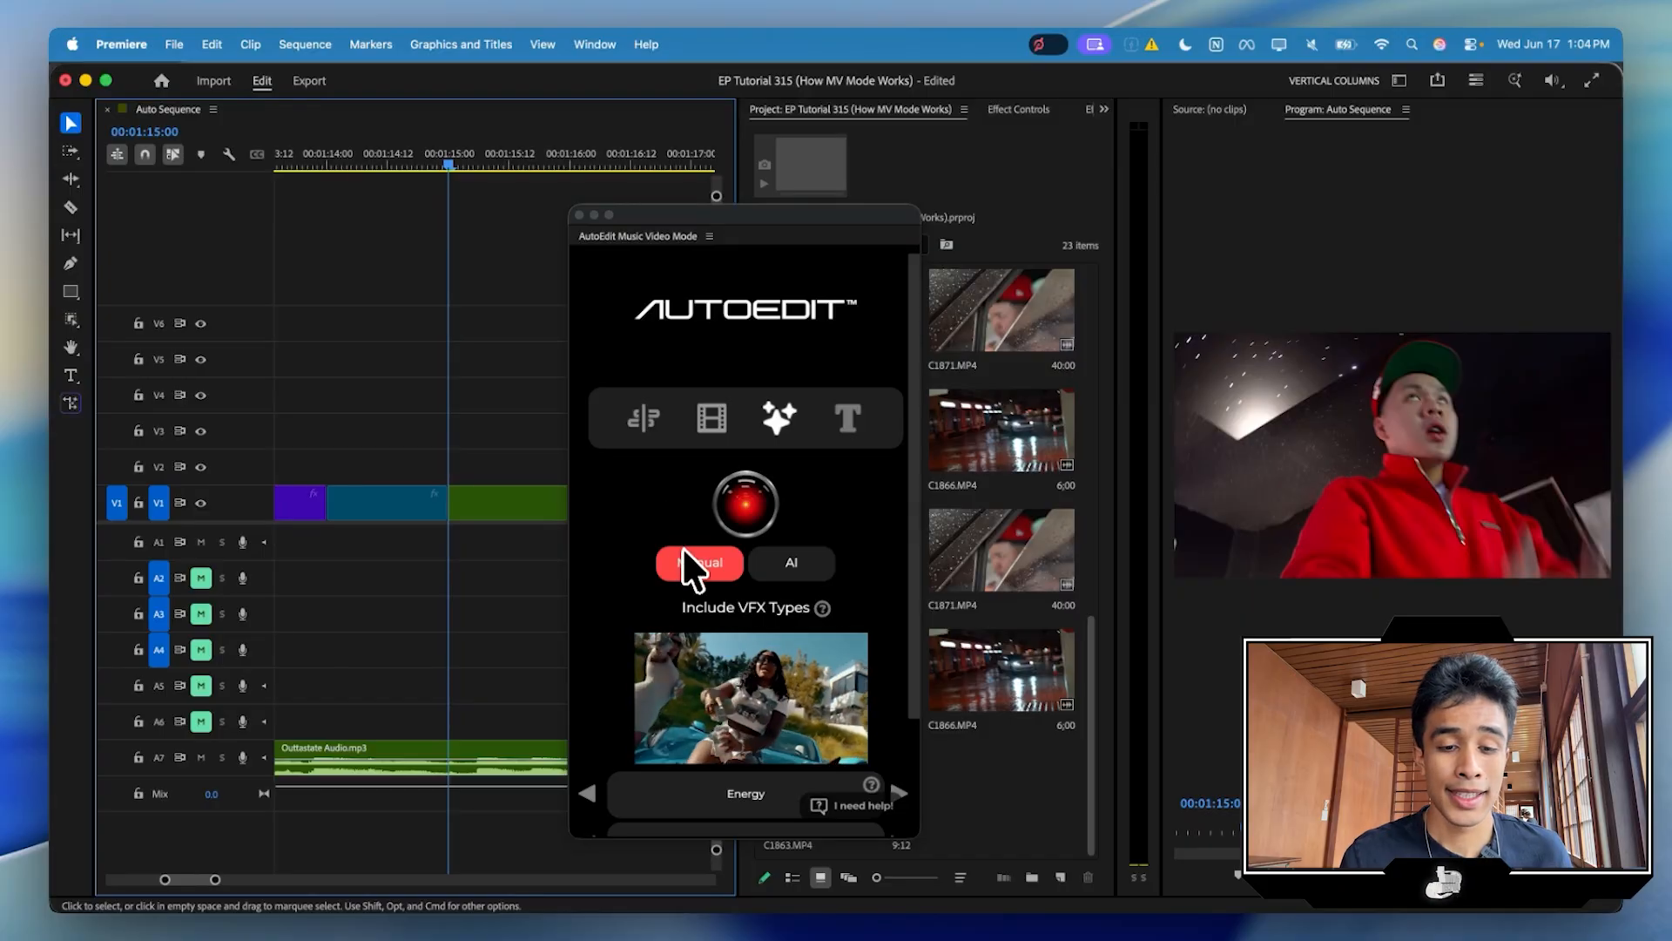
pyautogui.scroll(-3, 697, 688)
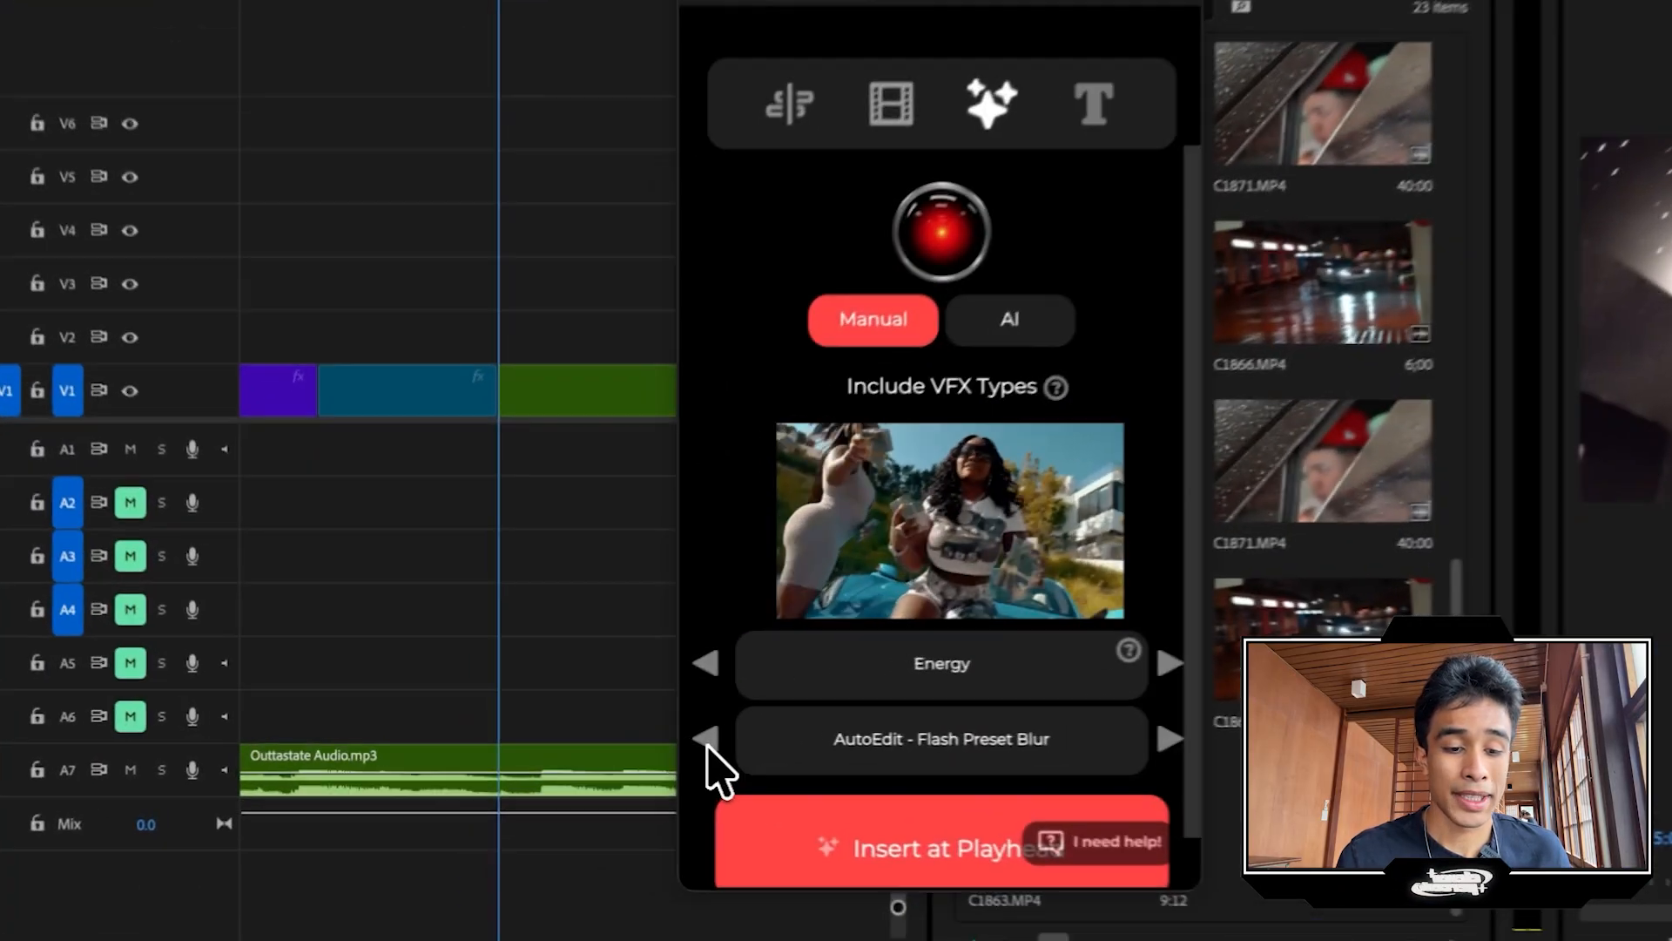
pyautogui.click(586, 736)
pyautogui.click(586, 736)
pyautogui.click(487, 502)
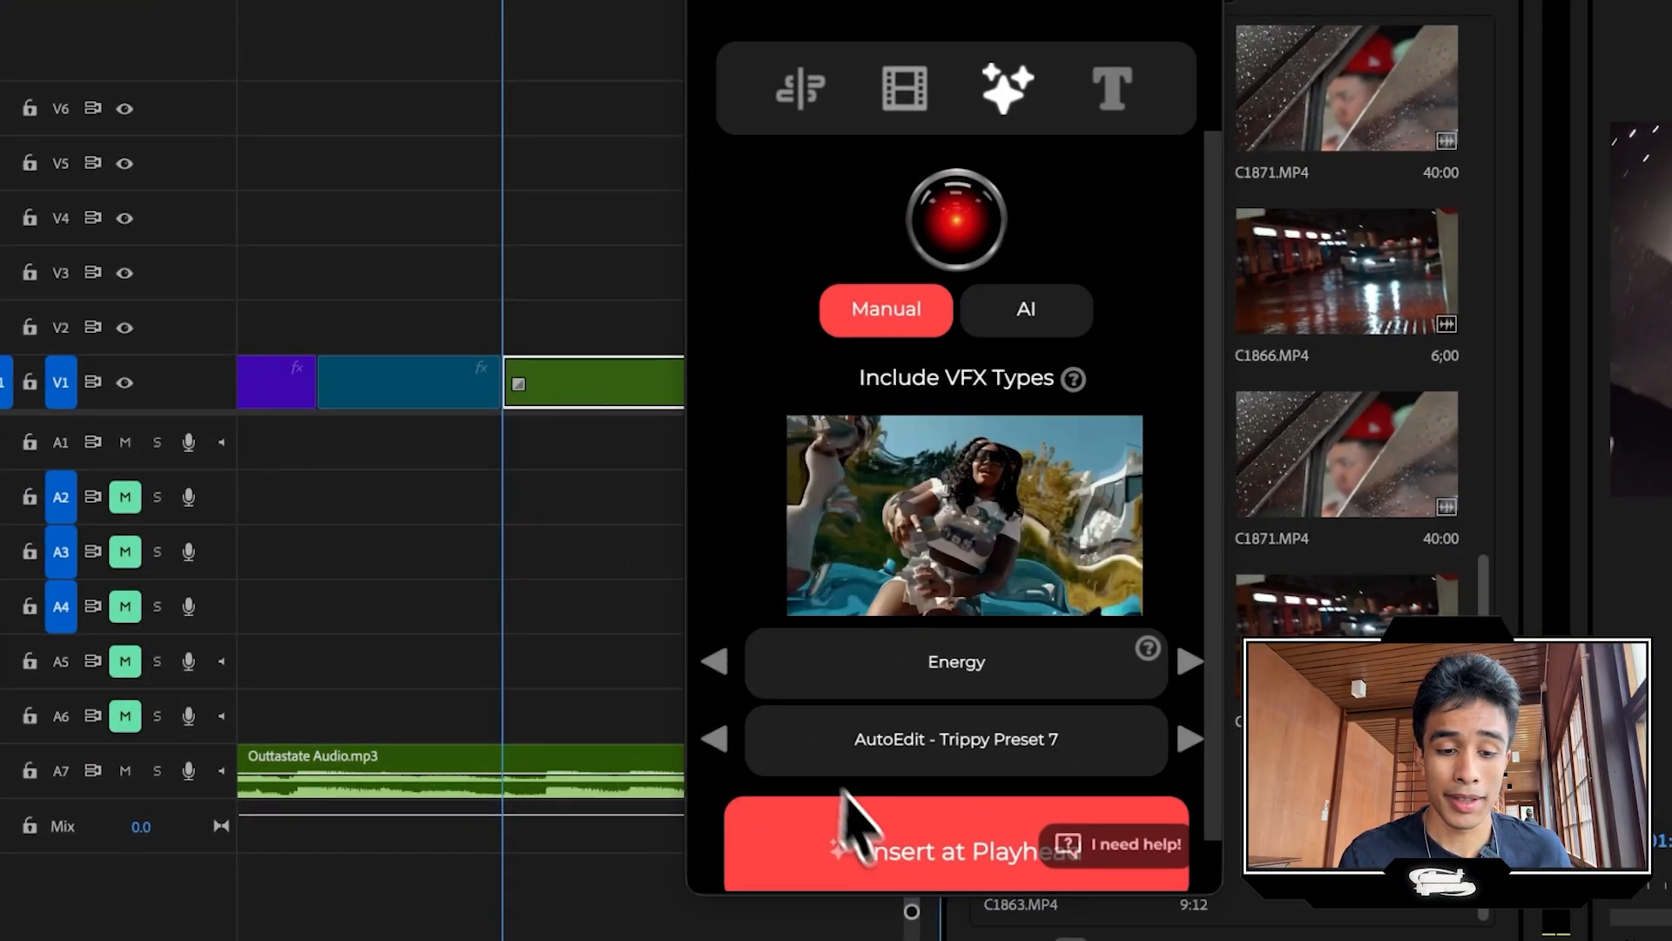
pyautogui.click(871, 847)
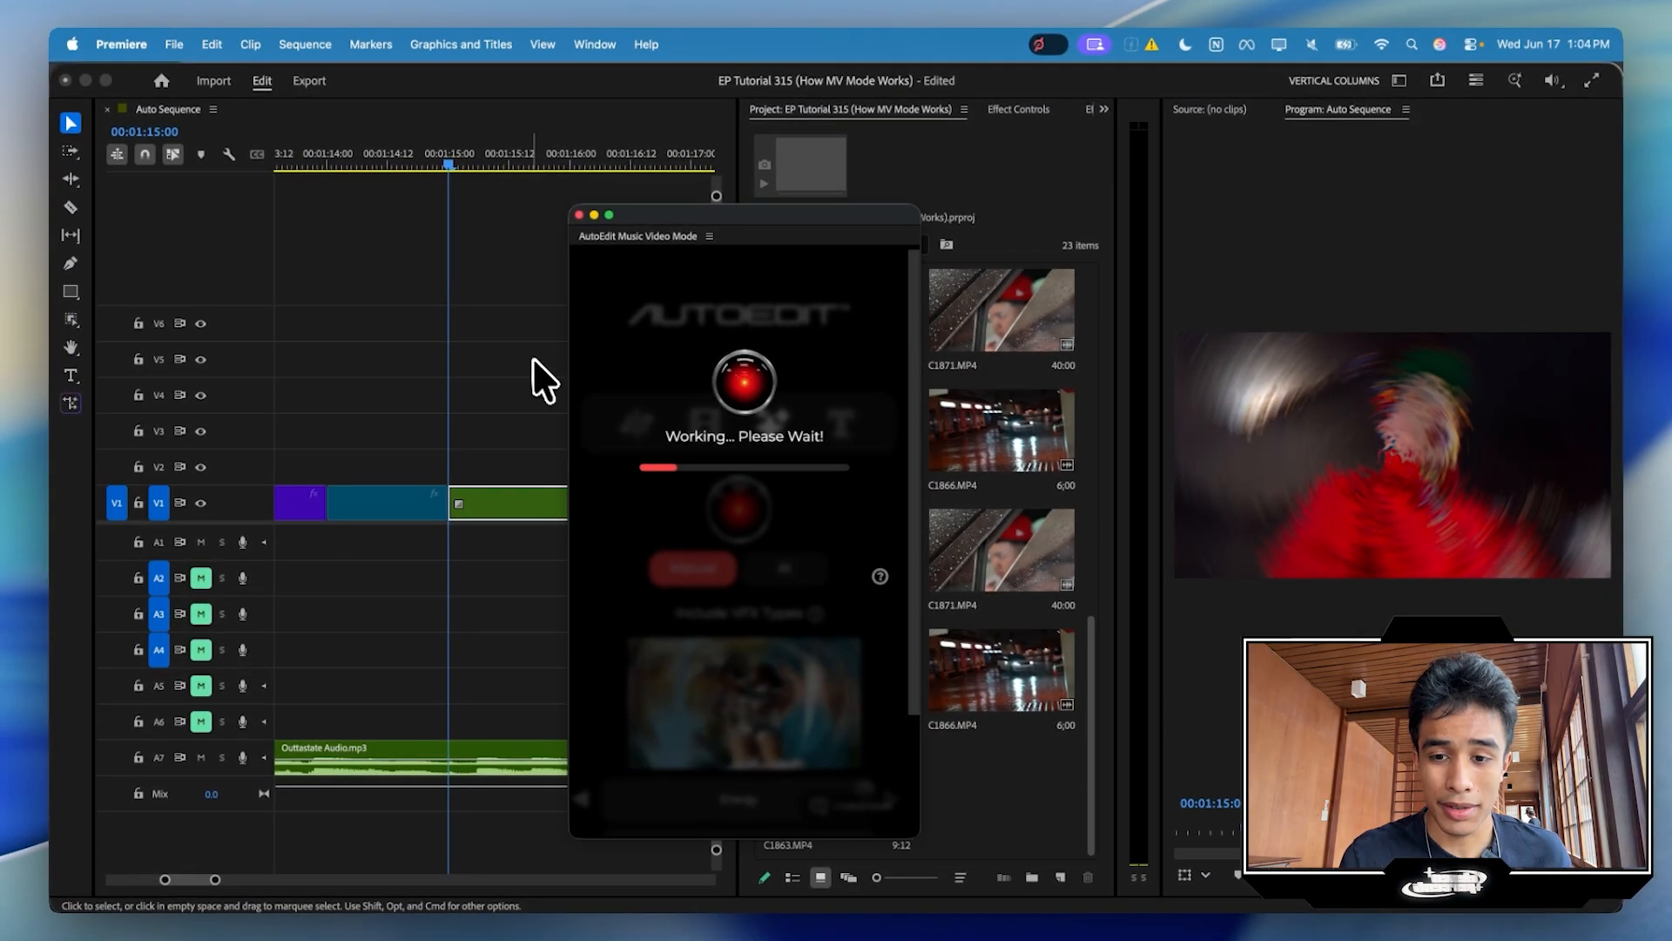
# Play the sequence from 00:01:14:23 to check the Energy effect and leave the playhead at 00:01:17:13
pyautogui.click(446, 157)
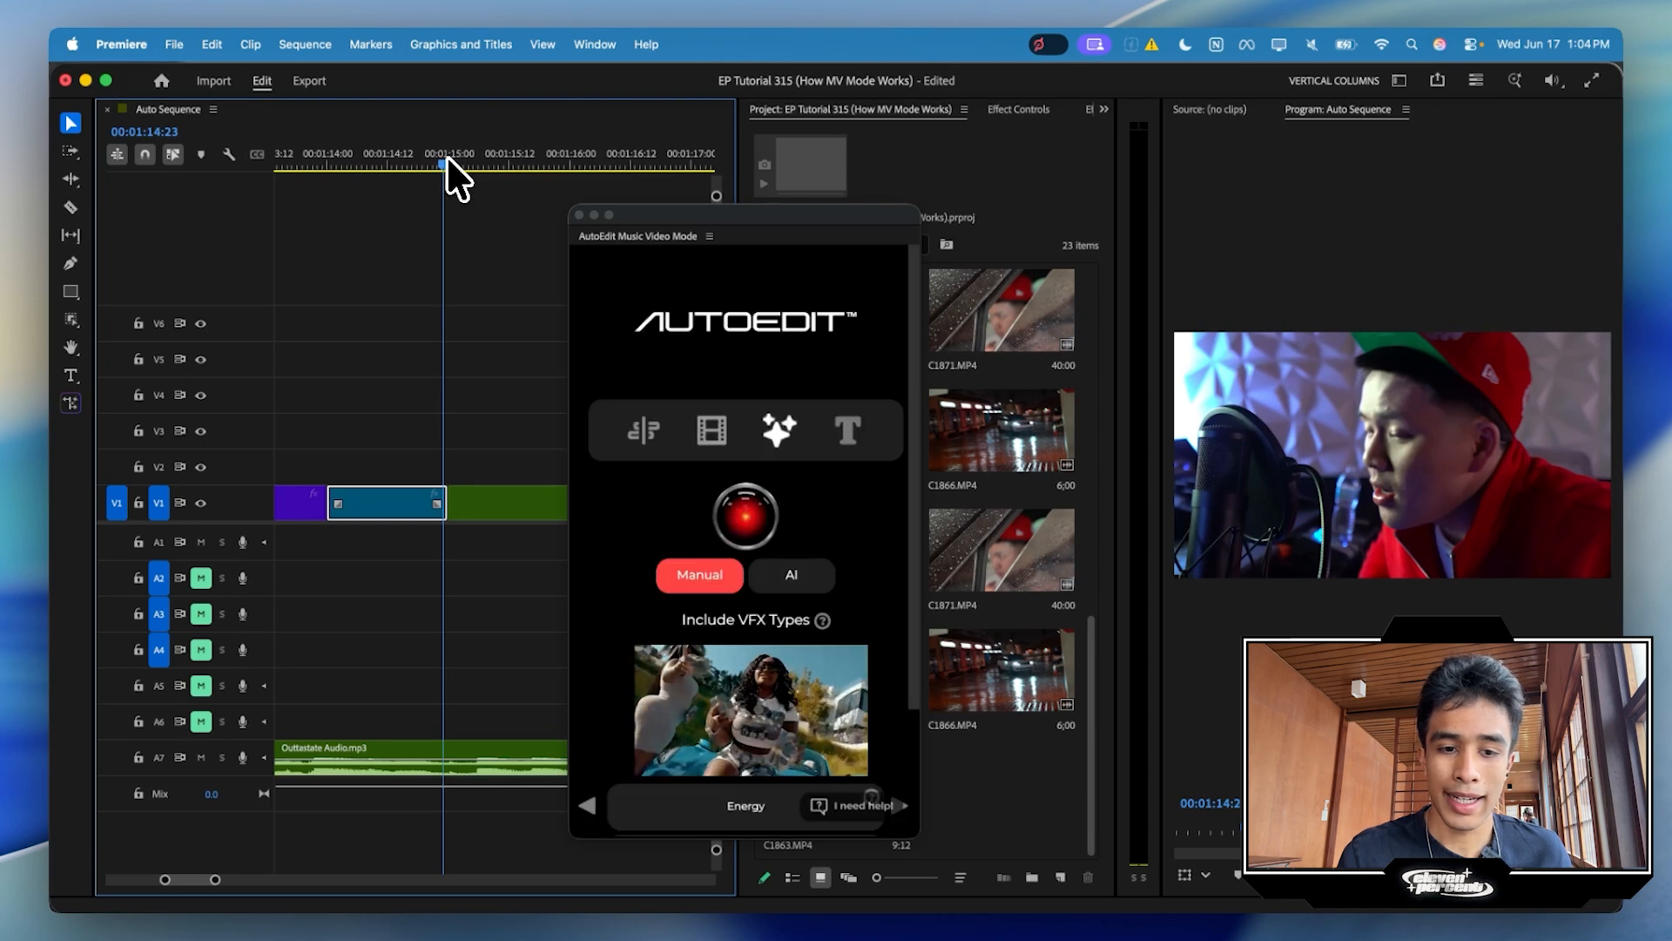
pyautogui.press('space')
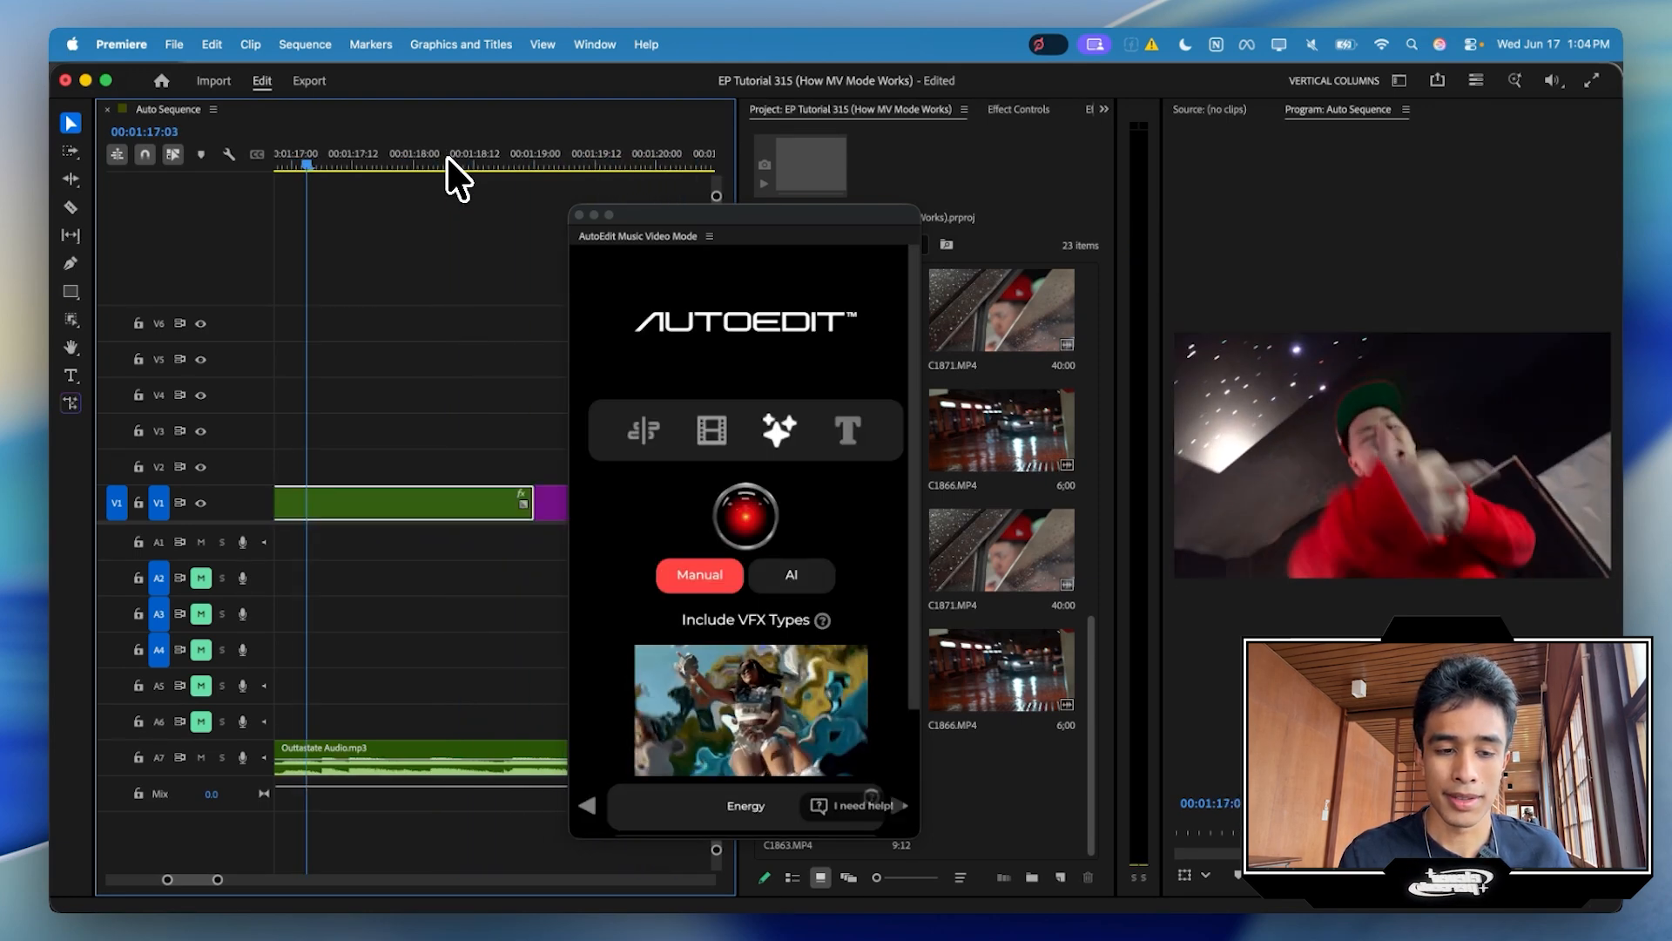
pyautogui.hscroll(-3, 485, 291)
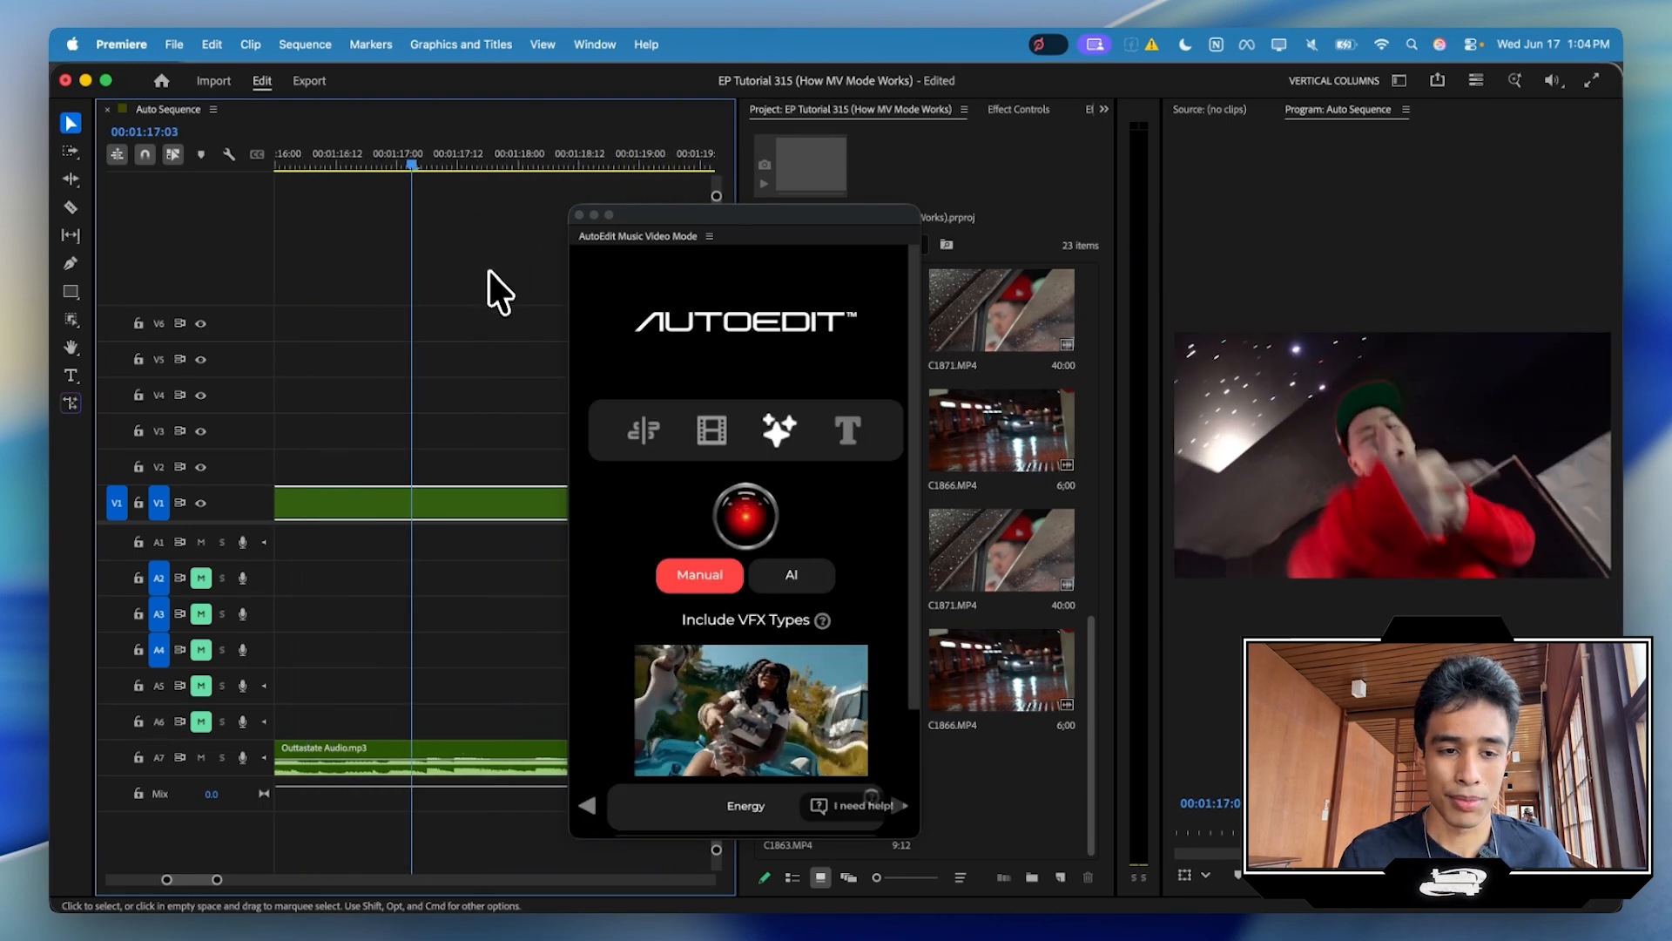
pyautogui.click(310, 158)
pyautogui.press('-')
pyautogui.click(353, 153)
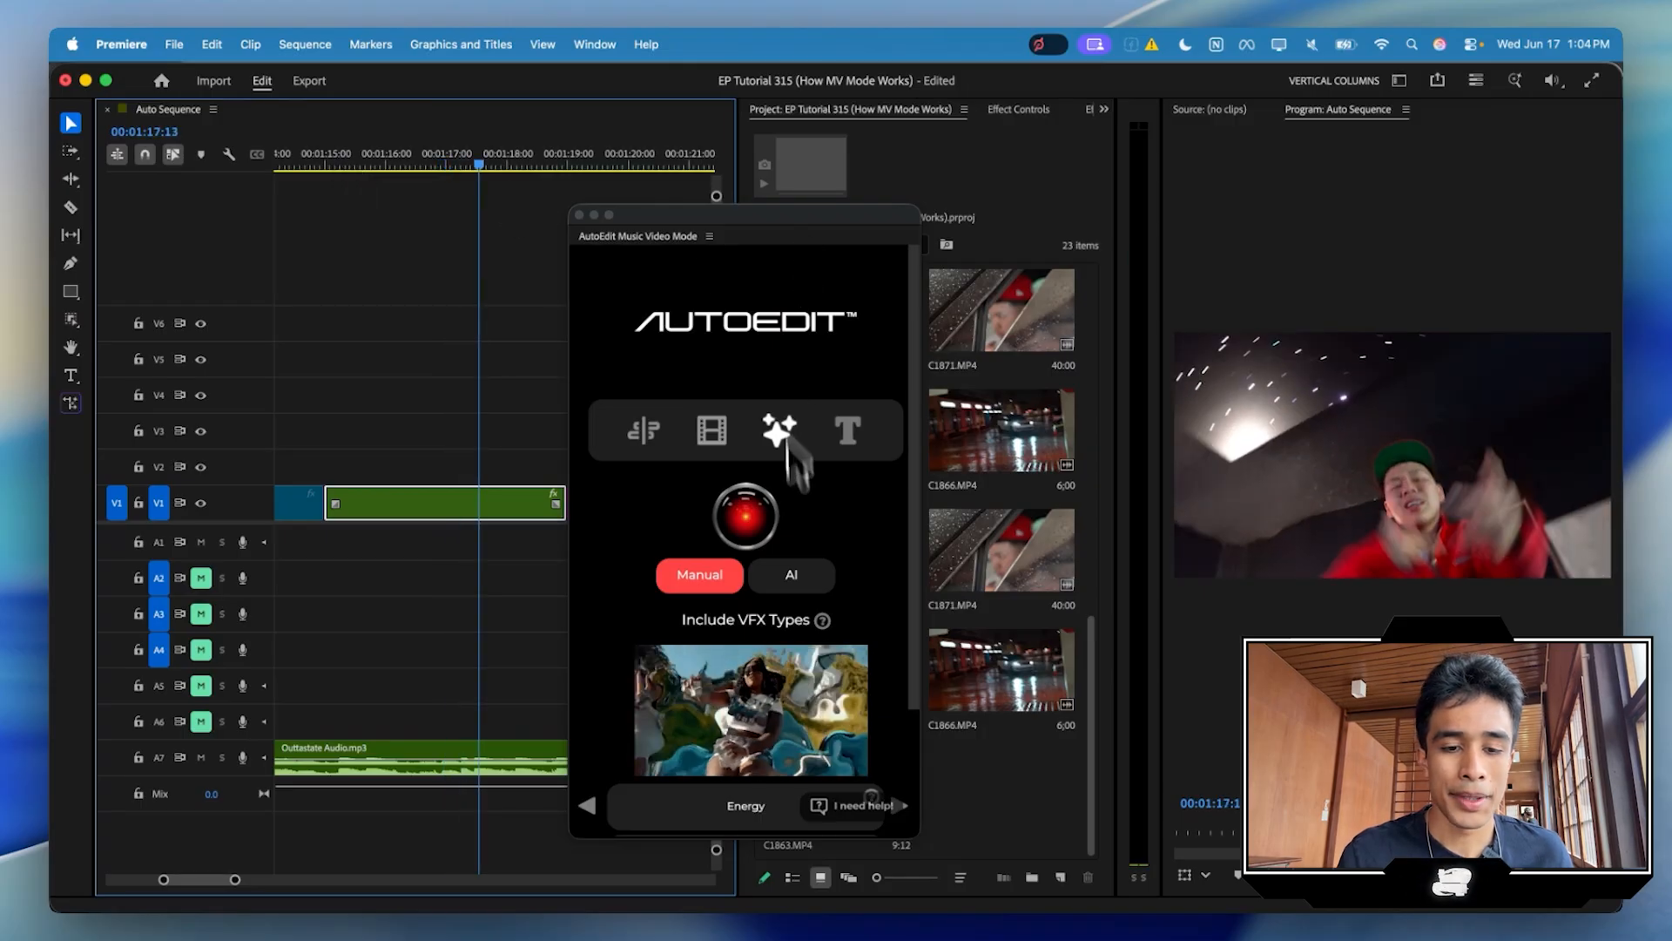
# Switch the VFX to AI mode and include the CRT, Mixed Media, Paint and Film Burns types
pyautogui.click(795, 577)
pyautogui.scroll(-5, 750, 665)
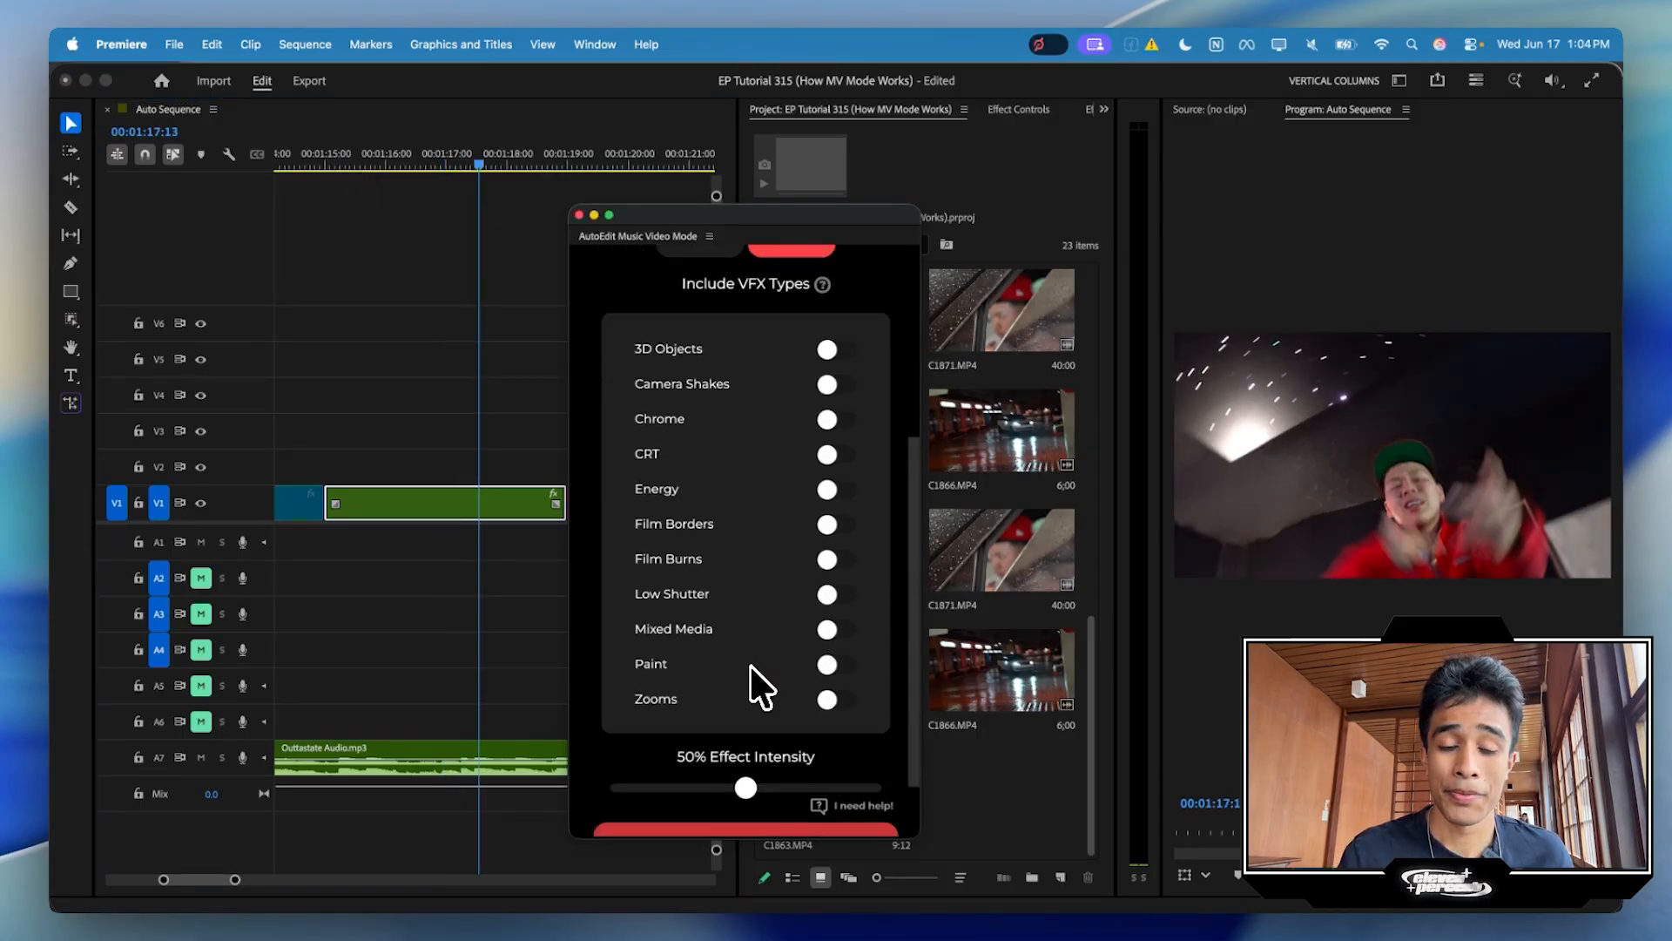
pyautogui.scroll(1, 775, 603)
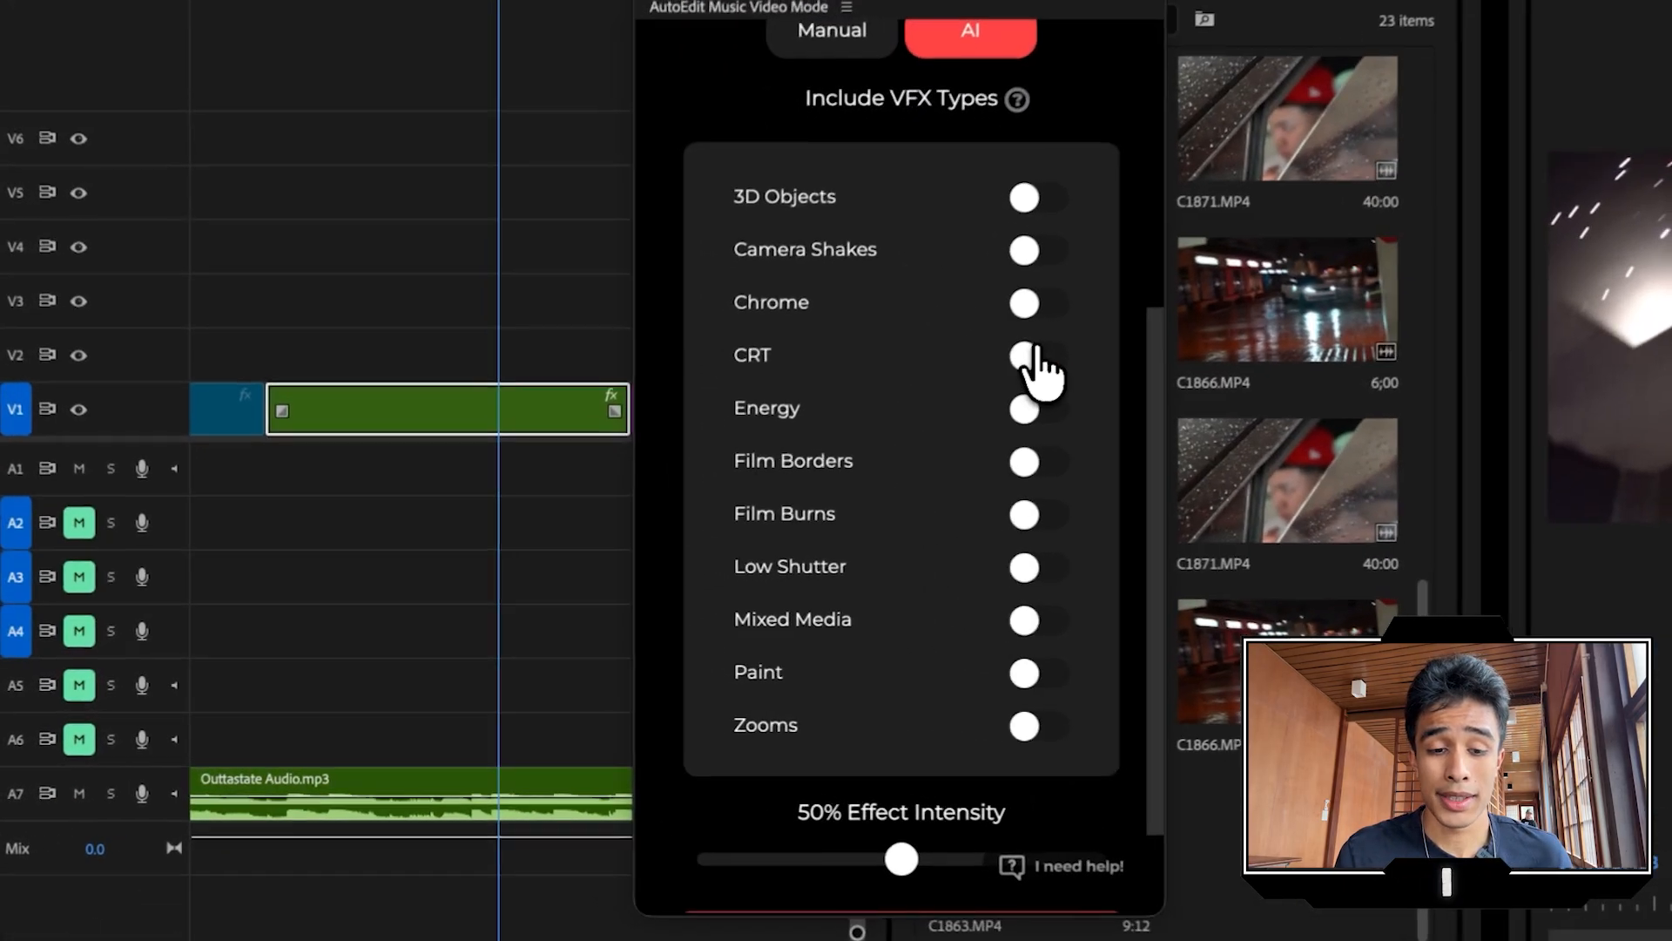
pyautogui.click(828, 468)
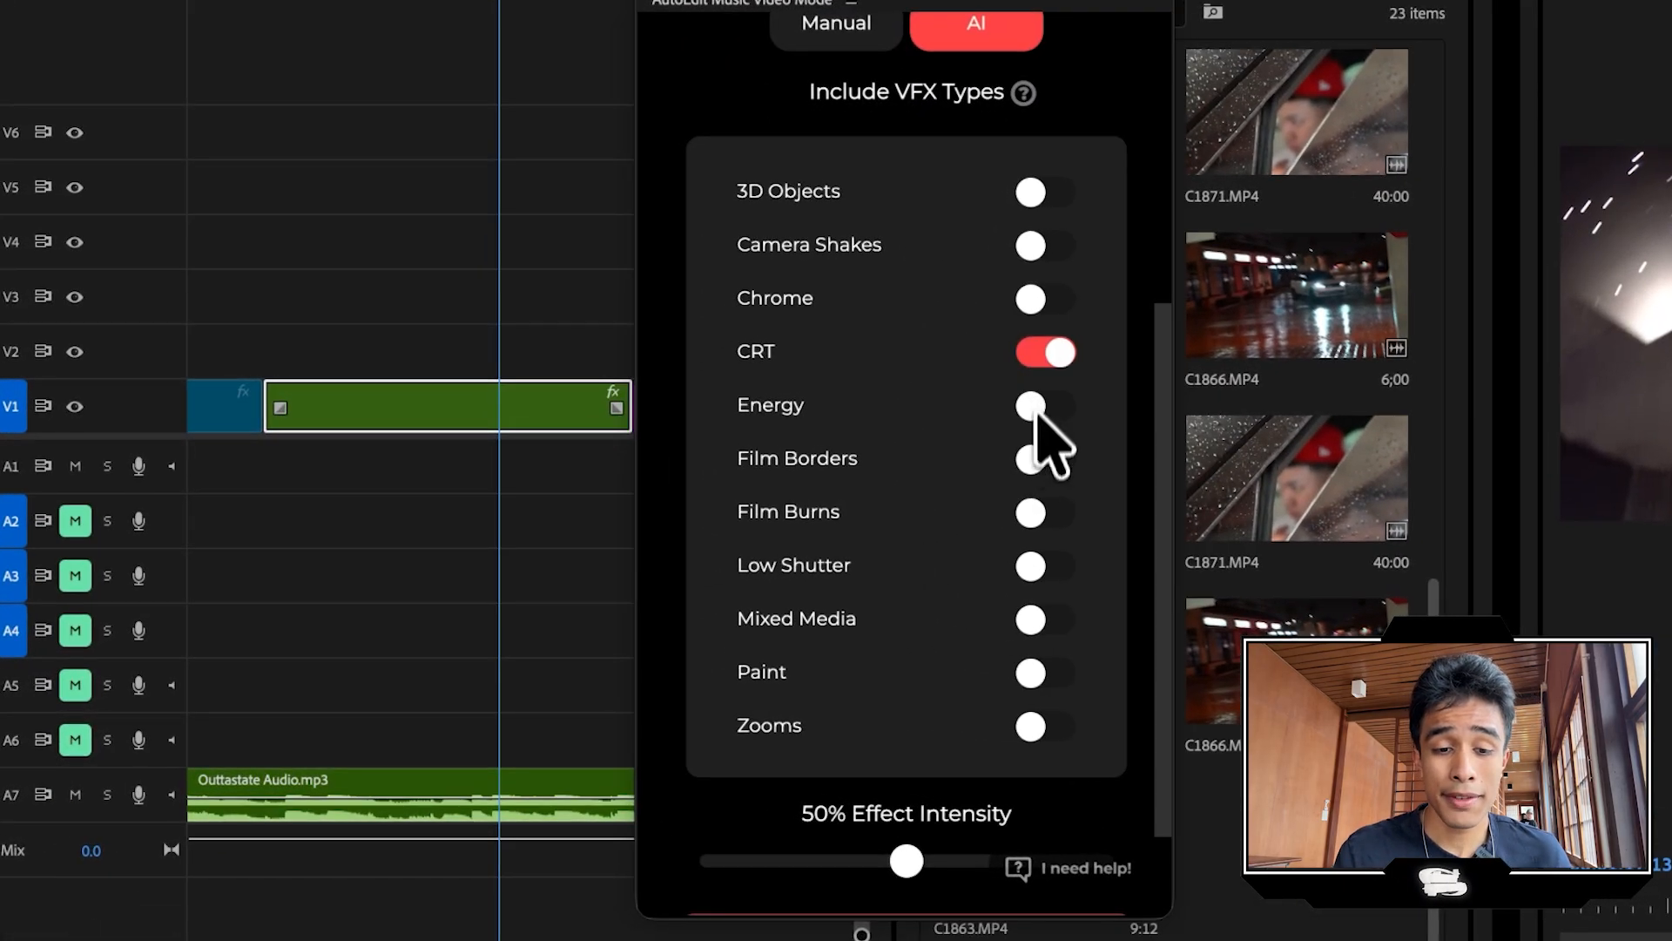
pyautogui.click(1046, 620)
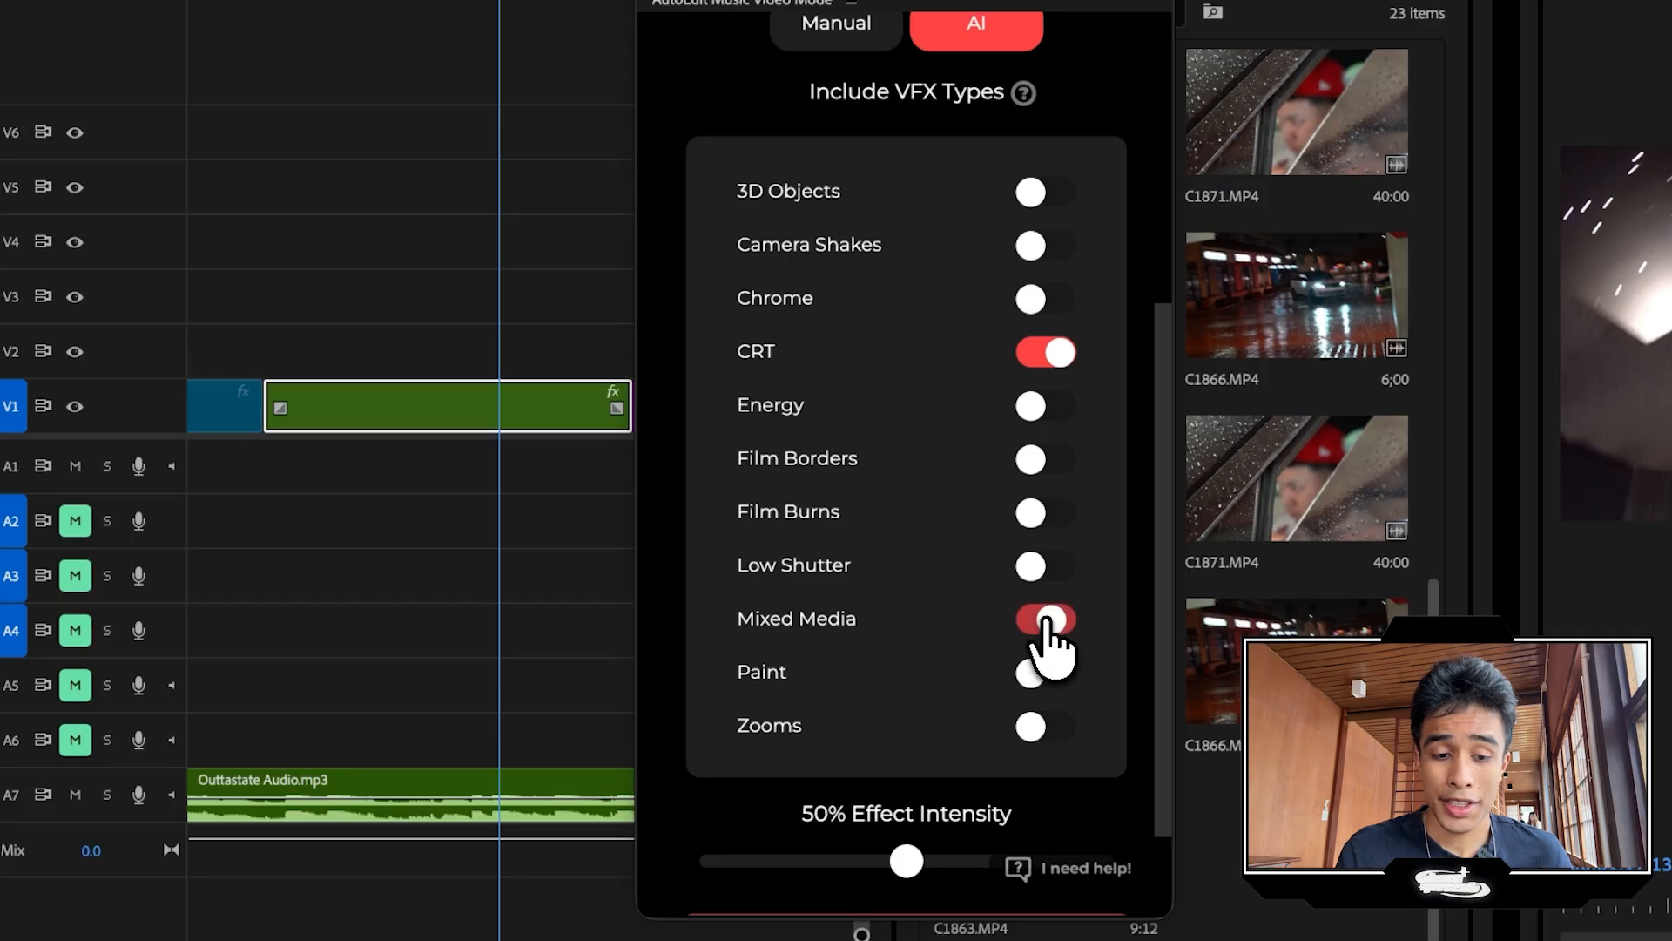
pyautogui.click(1045, 672)
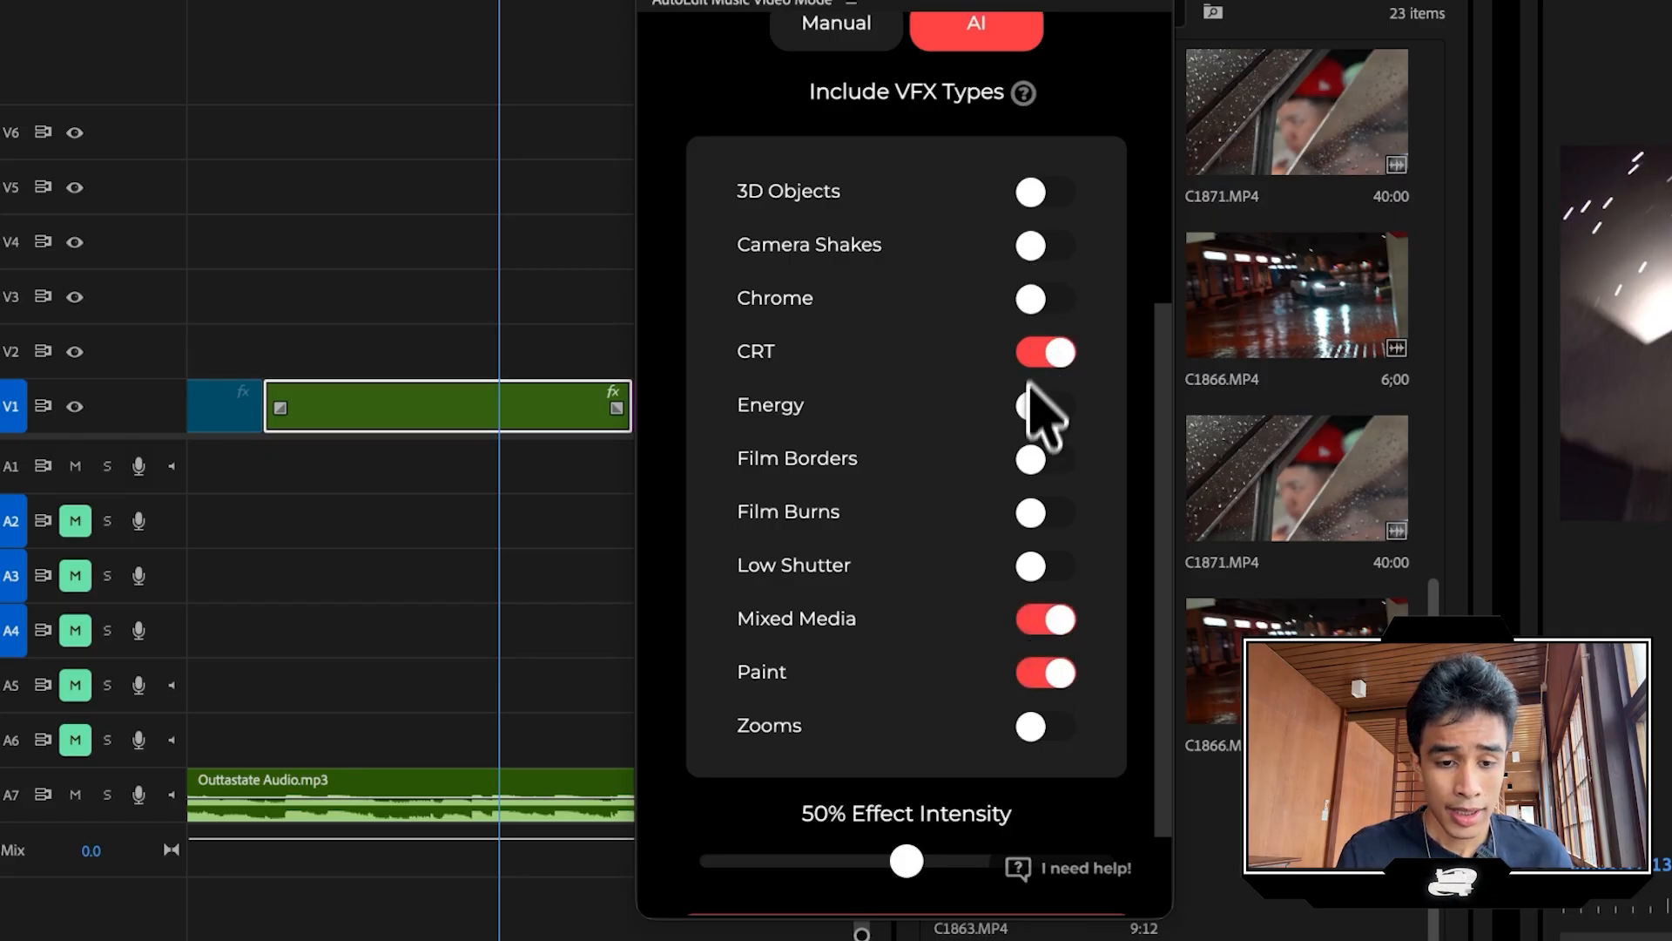
pyautogui.click(1048, 514)
# Set the effect intensity to 84% and add the AI VFX across the auto-edited sequence
pyautogui.scroll(-3, 1023, 732)
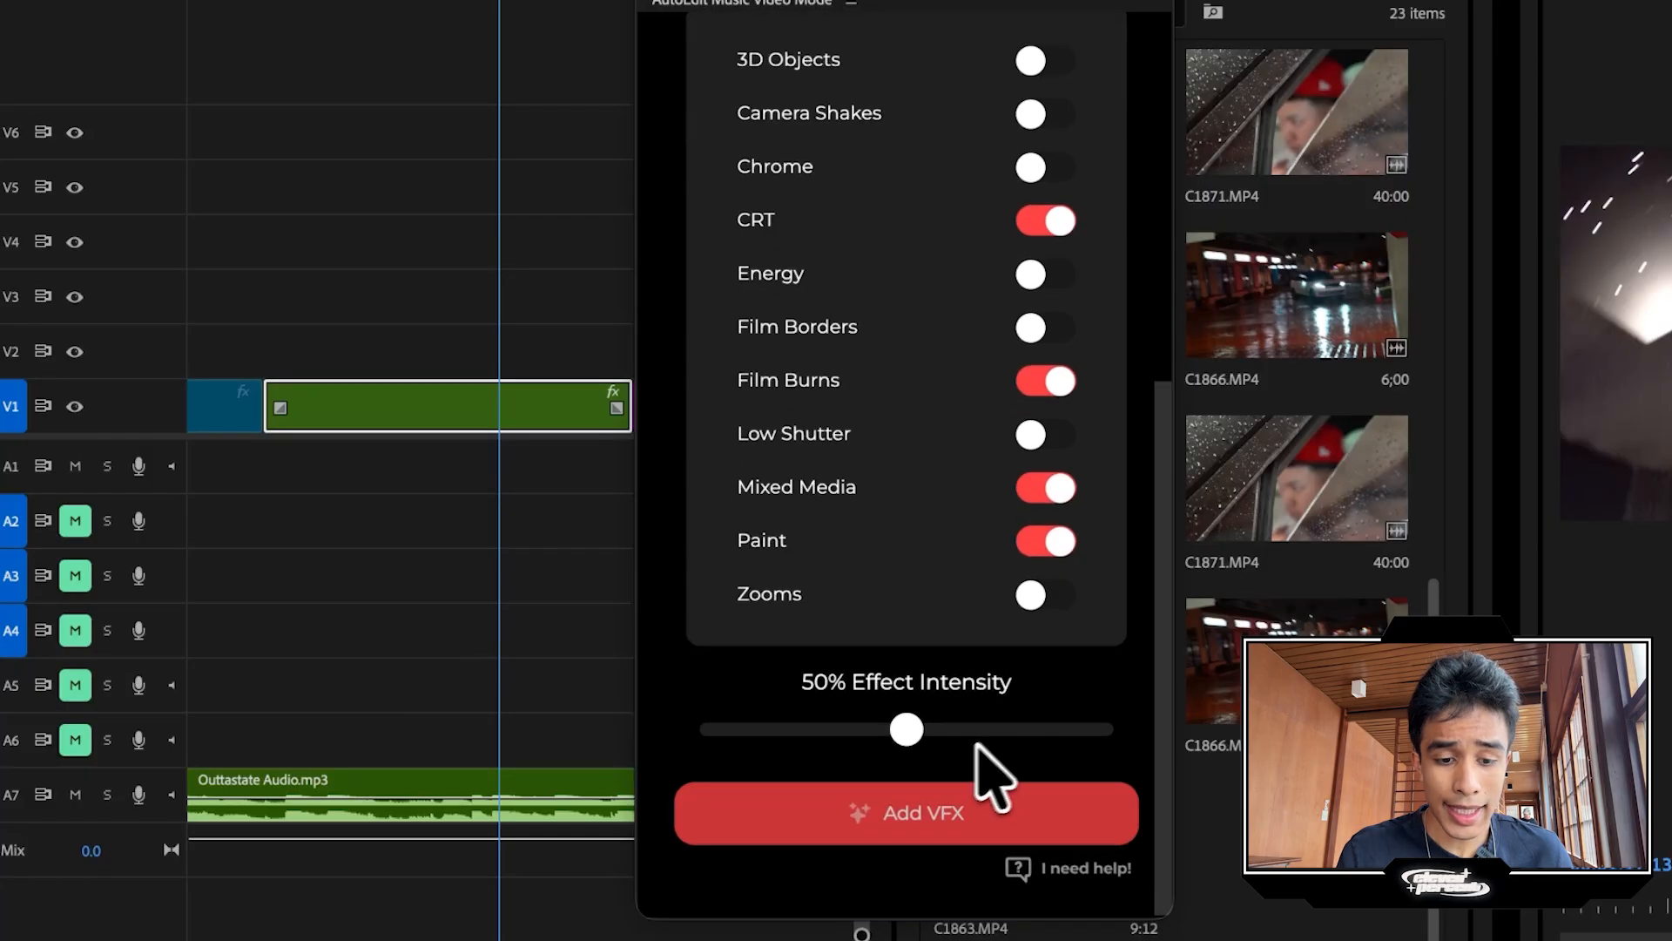
pyautogui.moveTo(910, 730); pyautogui.dragTo(1037, 732)
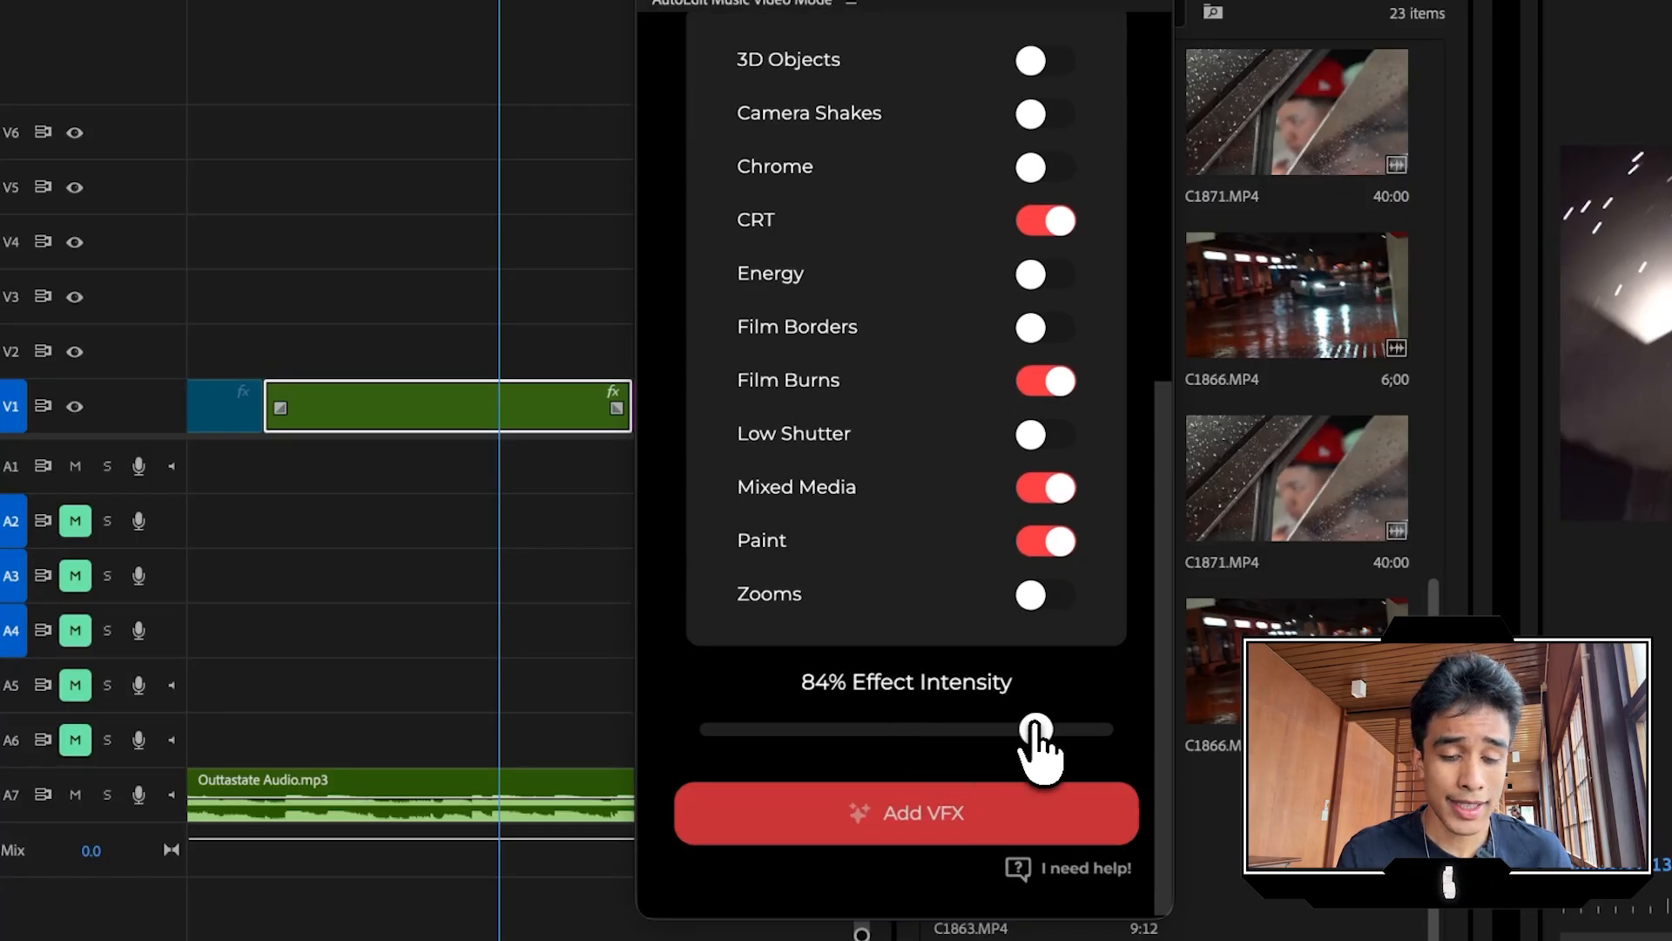
pyautogui.click(427, 219)
pyautogui.press('-')
pyautogui.press('-')
pyautogui.press('-')
pyautogui.press('-')
pyautogui.press('-')
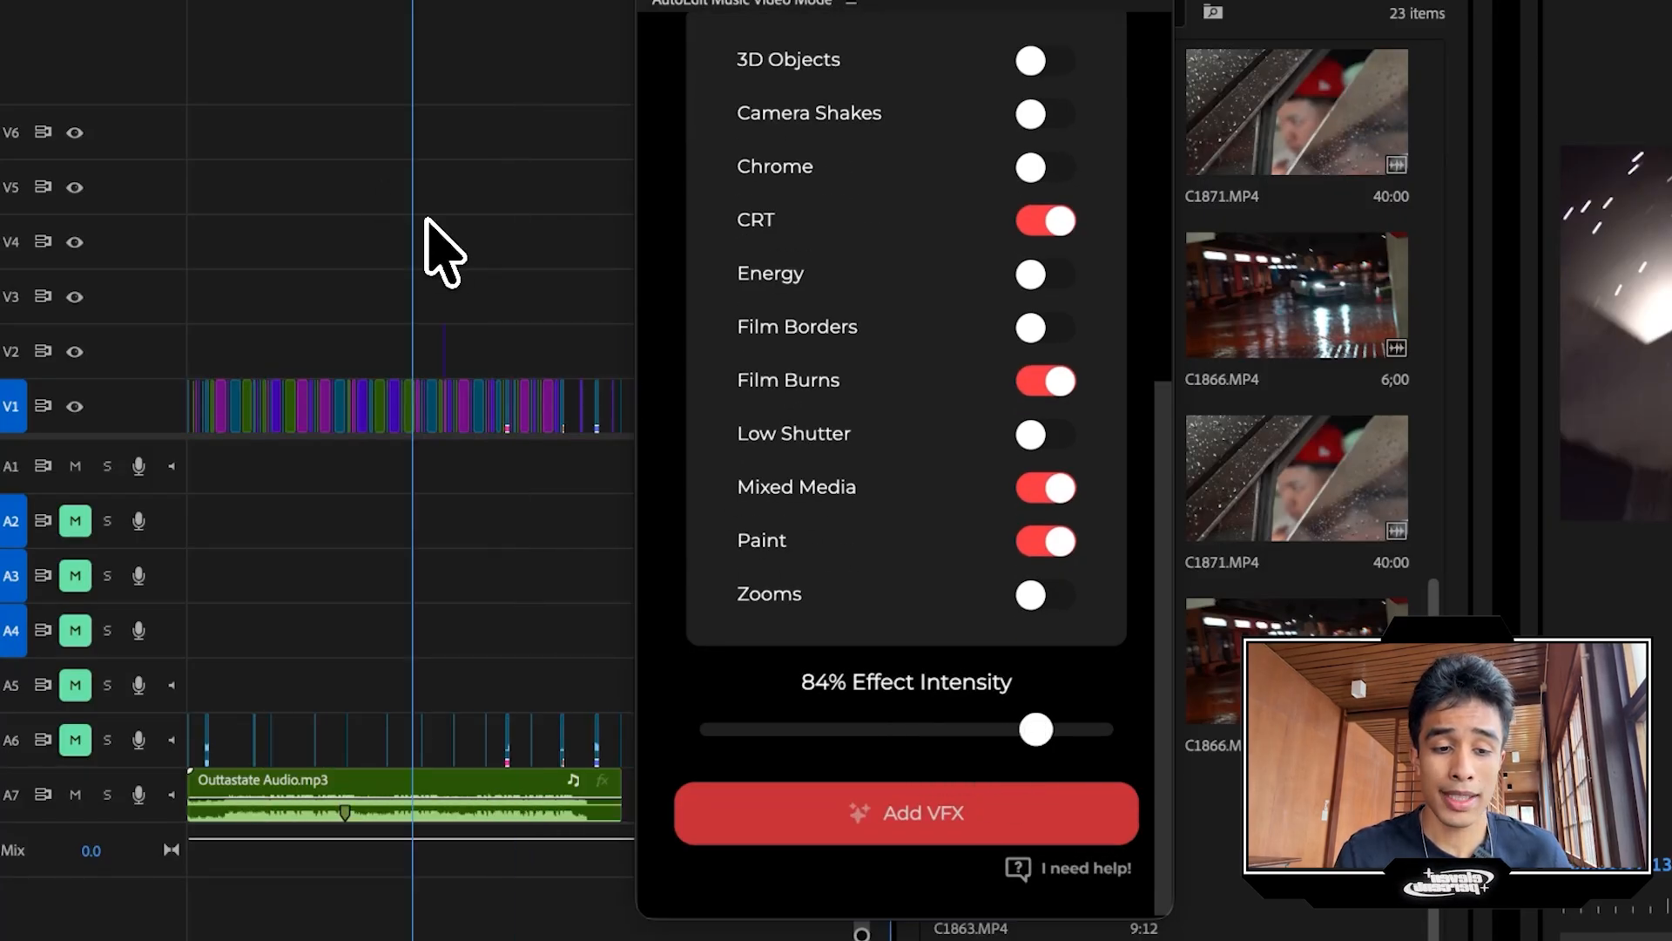
pyautogui.click(937, 823)
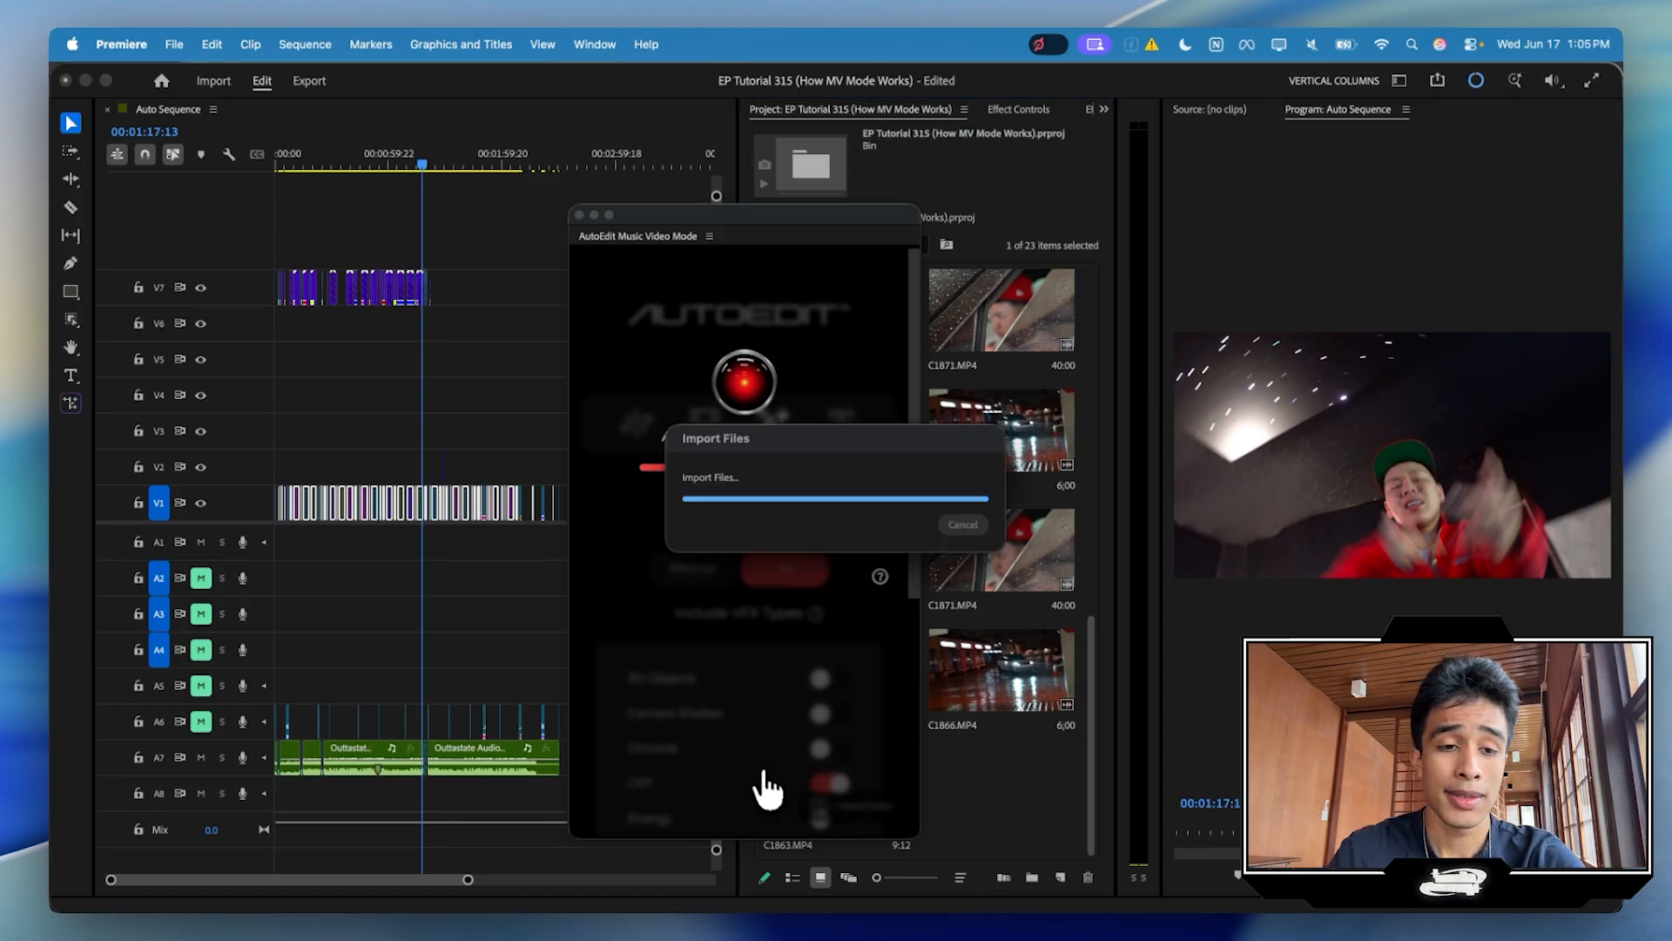
# Play the sequence around 00:00:57:16 and 00:00:54:12 to check the AI-generated VFX
pyautogui.moveTo(411, 160); pyautogui.dragTo(387, 154)
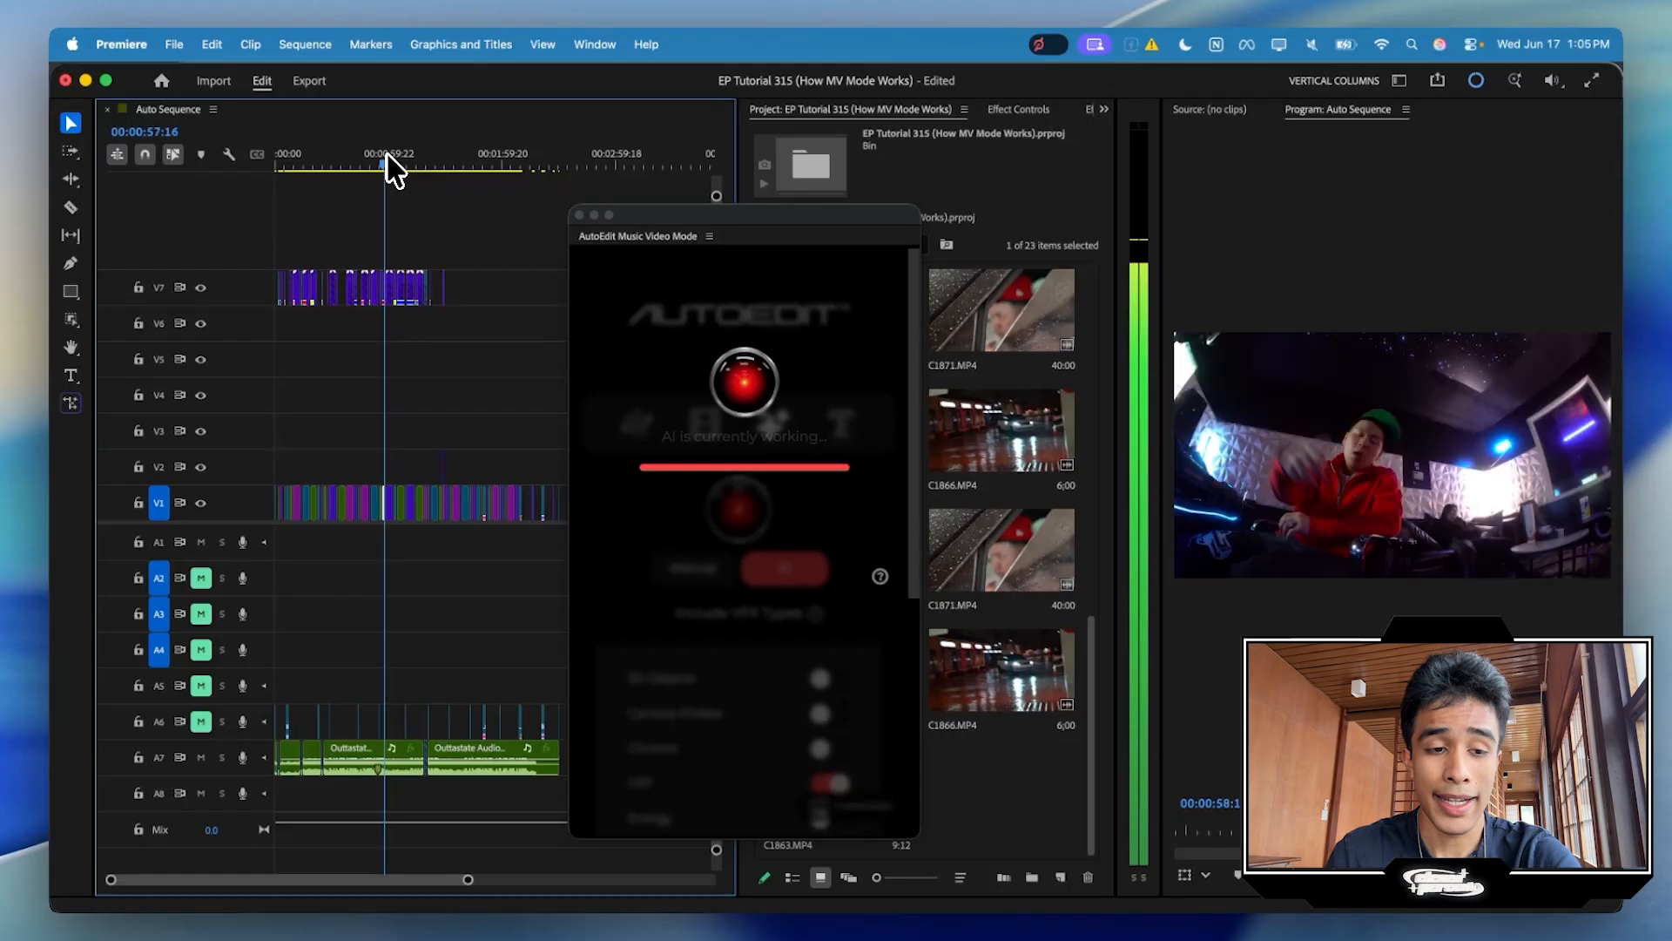
pyautogui.press('space')
pyautogui.moveTo(386, 153); pyautogui.dragTo(378, 158)
pyautogui.press('space')
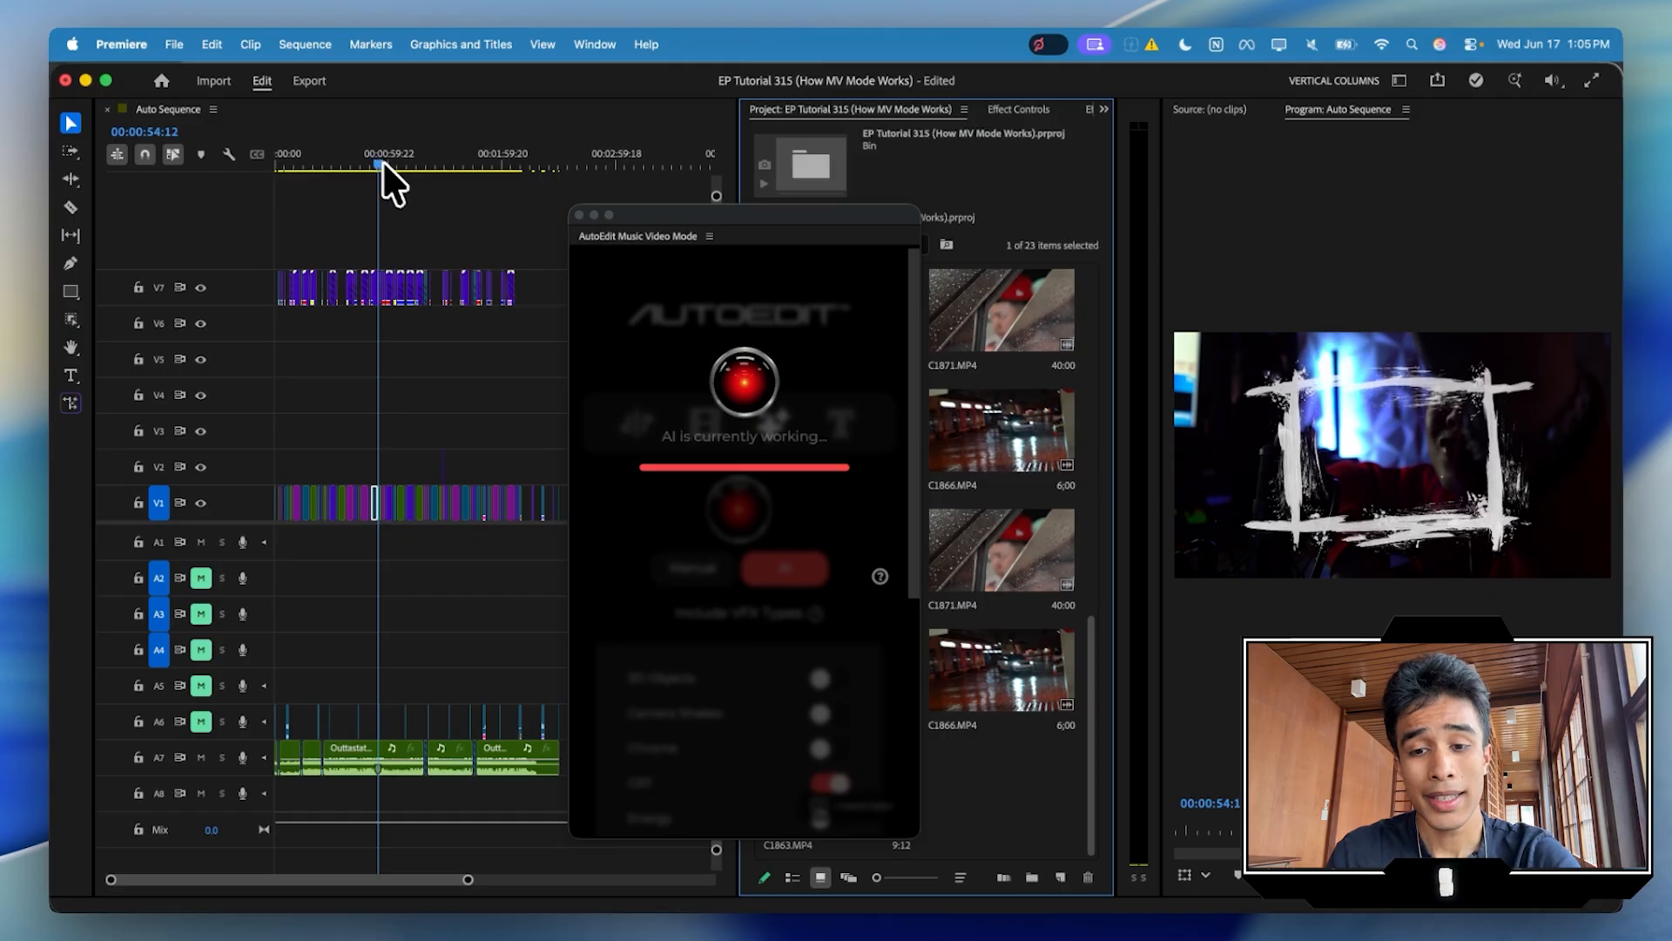
# Scrub back through 00:00:45:05 and play from 00:00:12:00 to check the early VFX, leaving the playhead at 00:00:17:01
pyautogui.moveTo(392, 161)
pyautogui.mouseDown()
pyautogui.moveTo(344, 165)
pyautogui.moveTo(362, 169)
pyautogui.mouseUp()
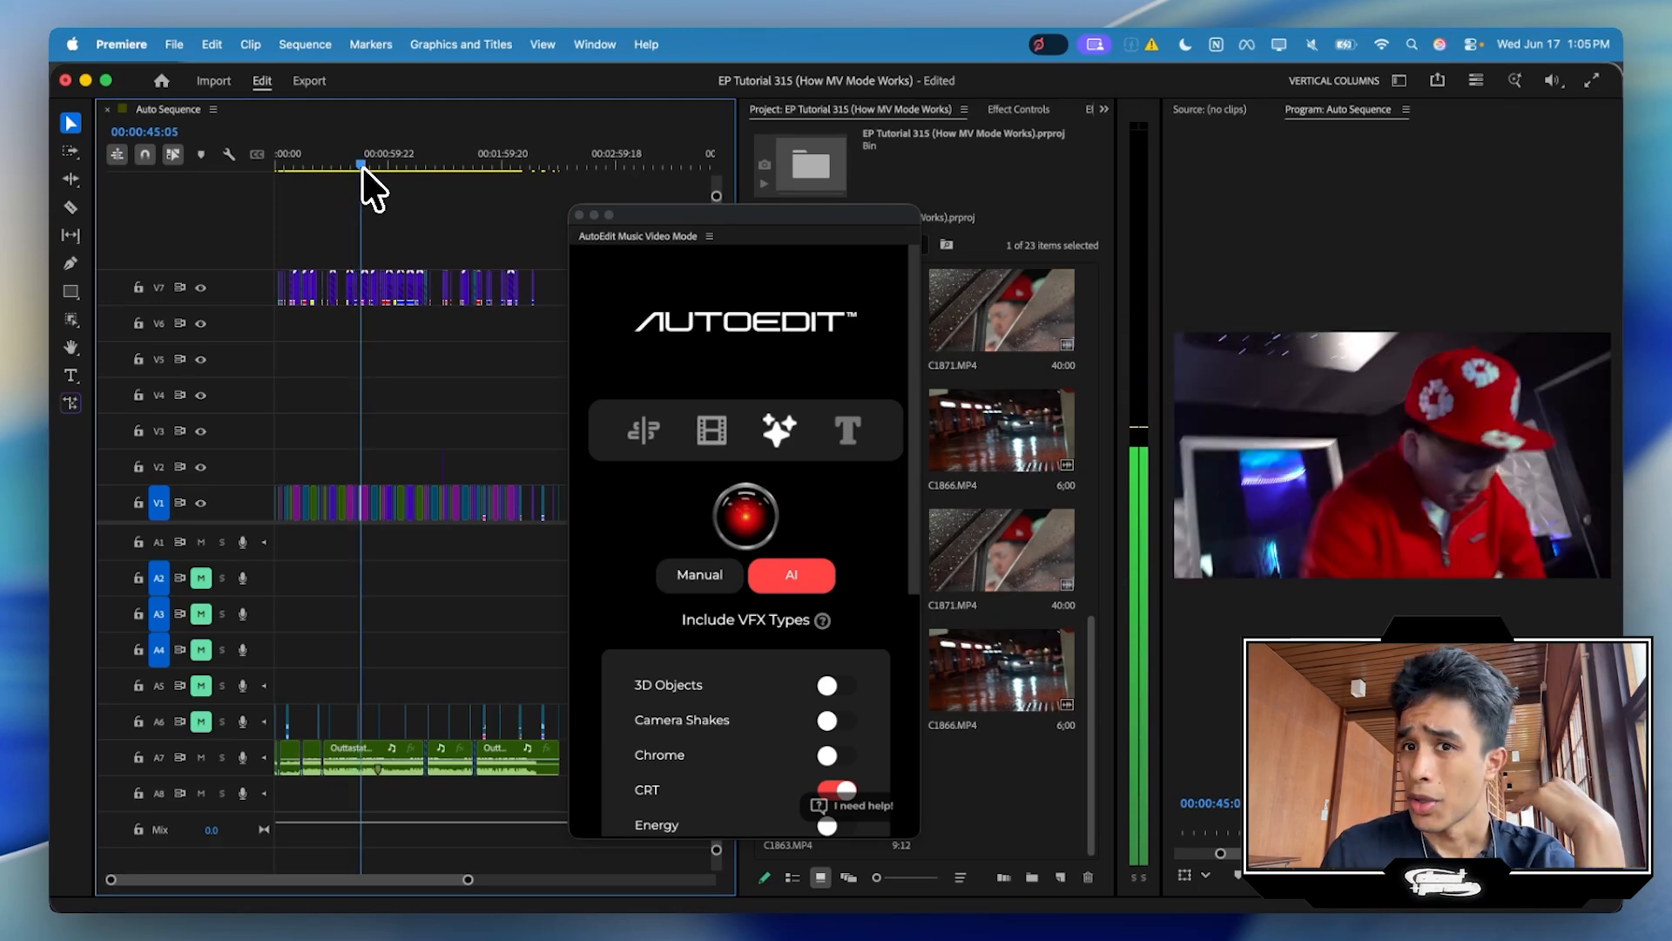
pyautogui.moveTo(362, 168); pyautogui.dragTo(299, 185)
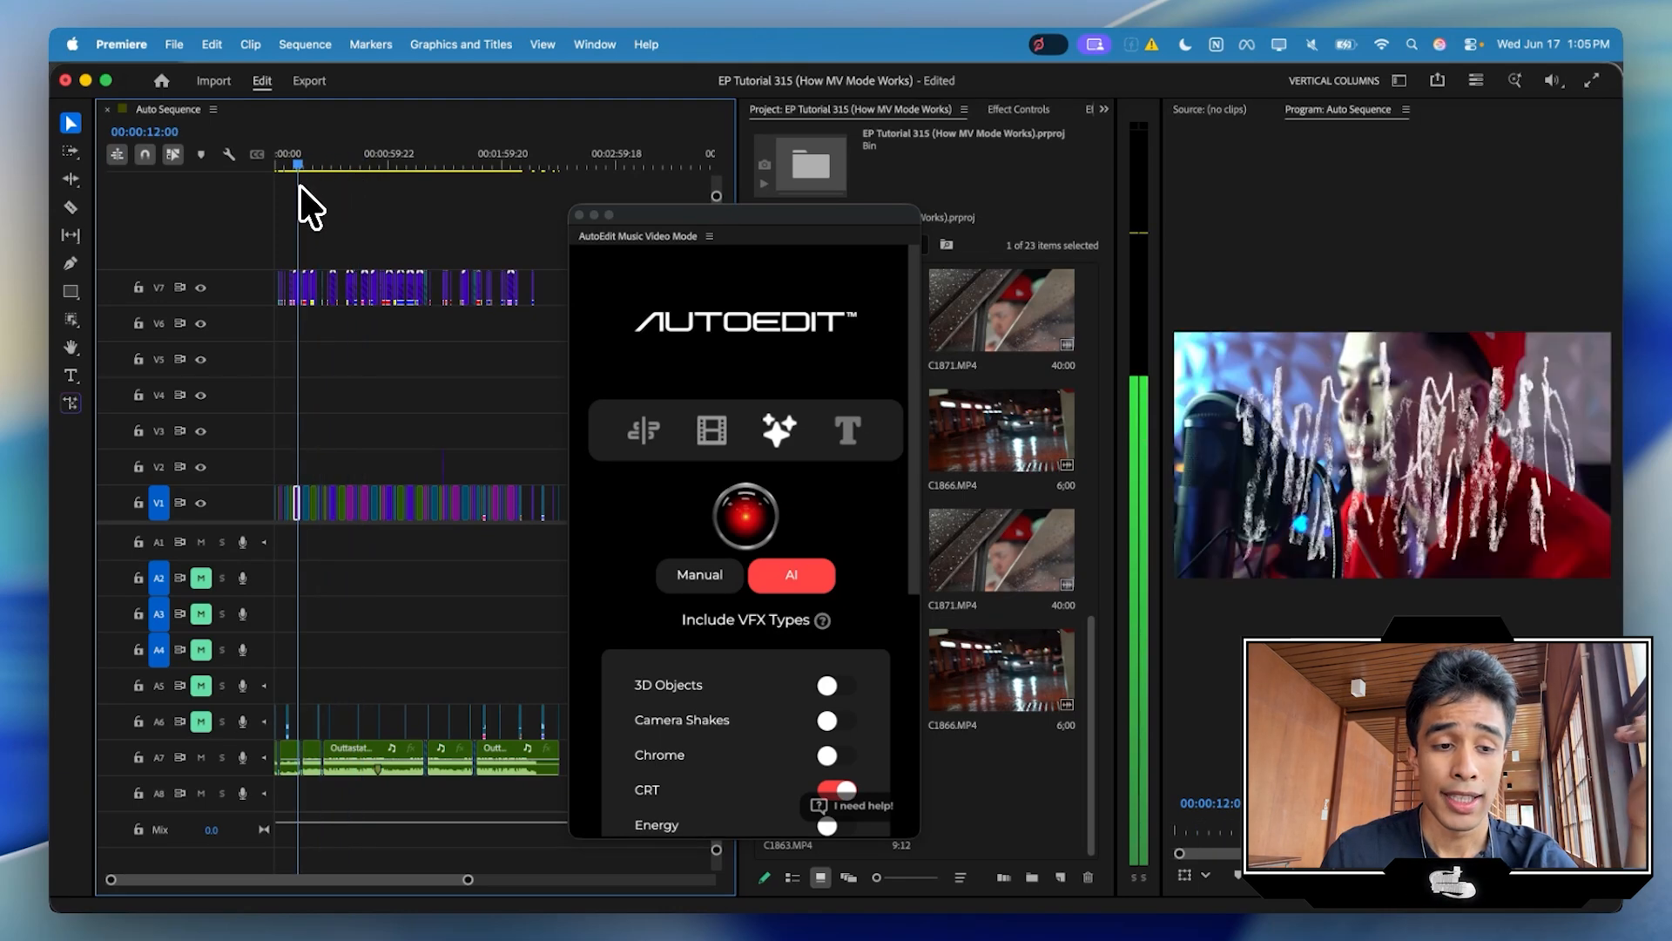
pyautogui.press('space')
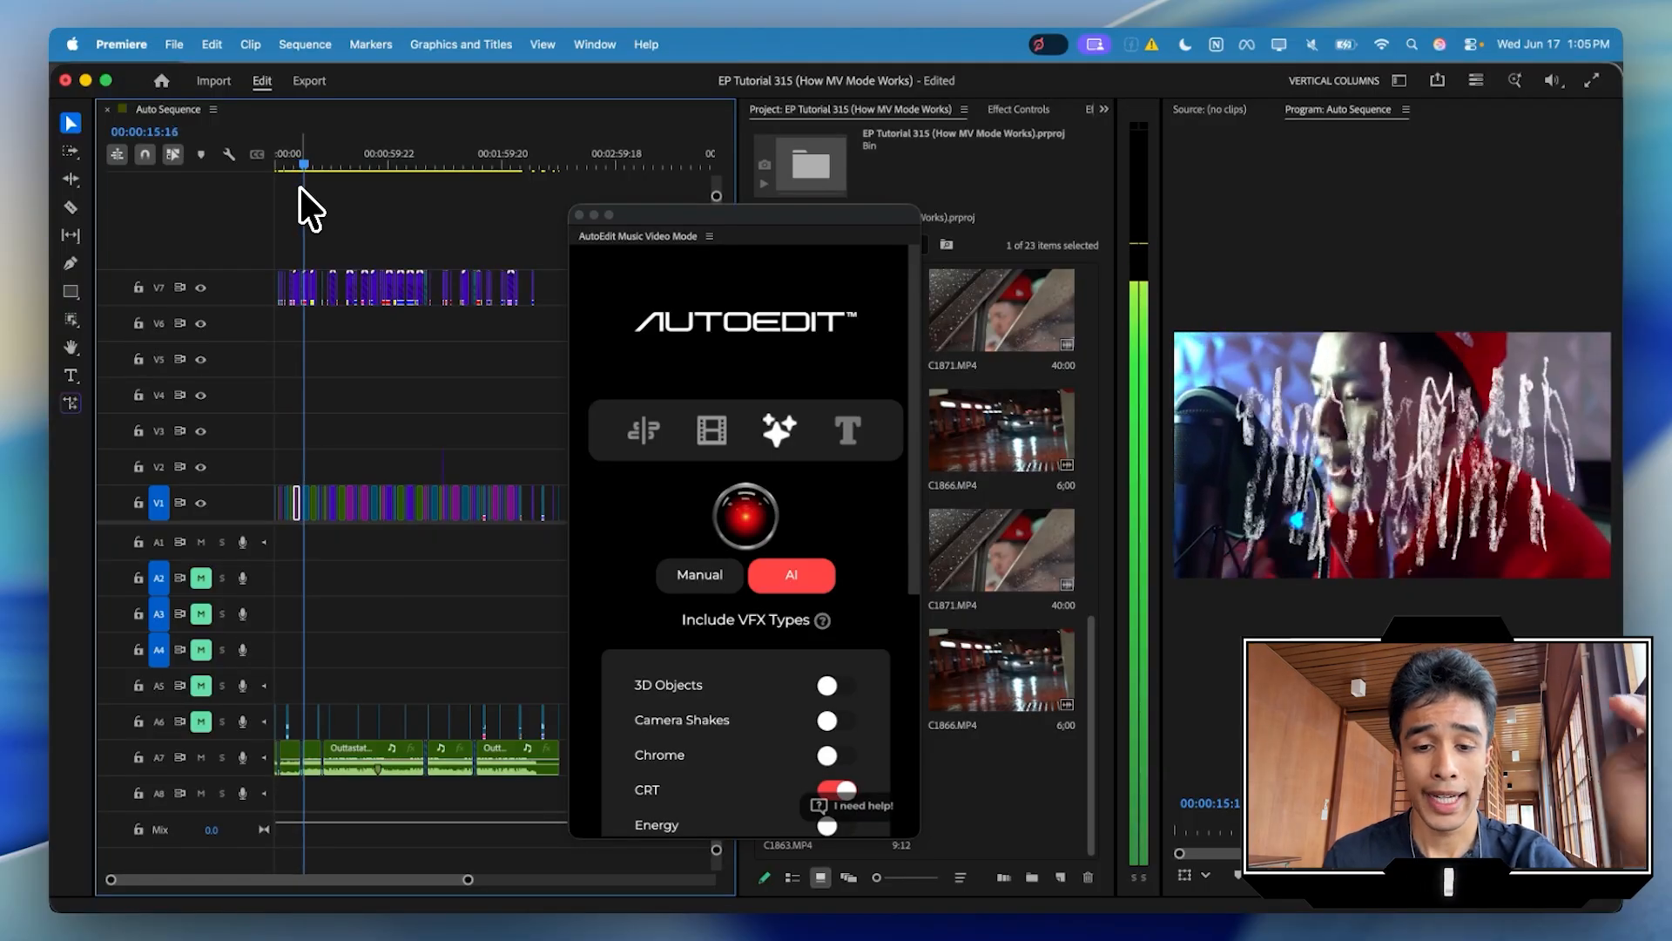
pyautogui.press('space')
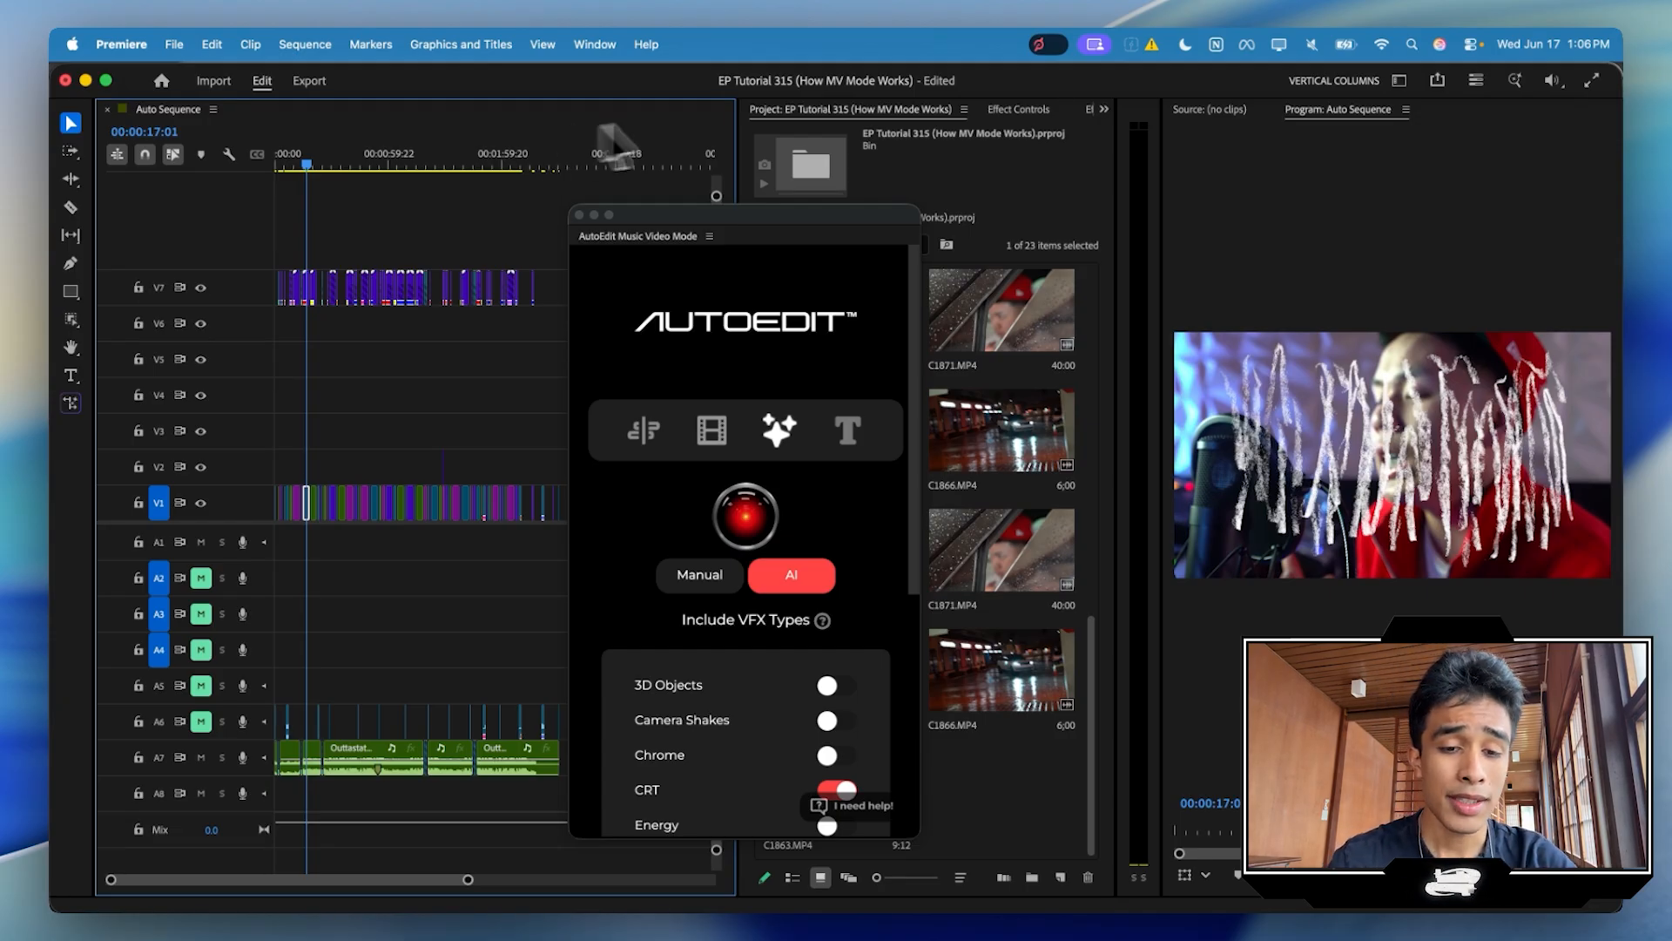
# Try to insert the Mogrt title Title Card V2-3 at 00:00:17:01, and move the playhead to 00:00:33:05
pyautogui.click(857, 447)
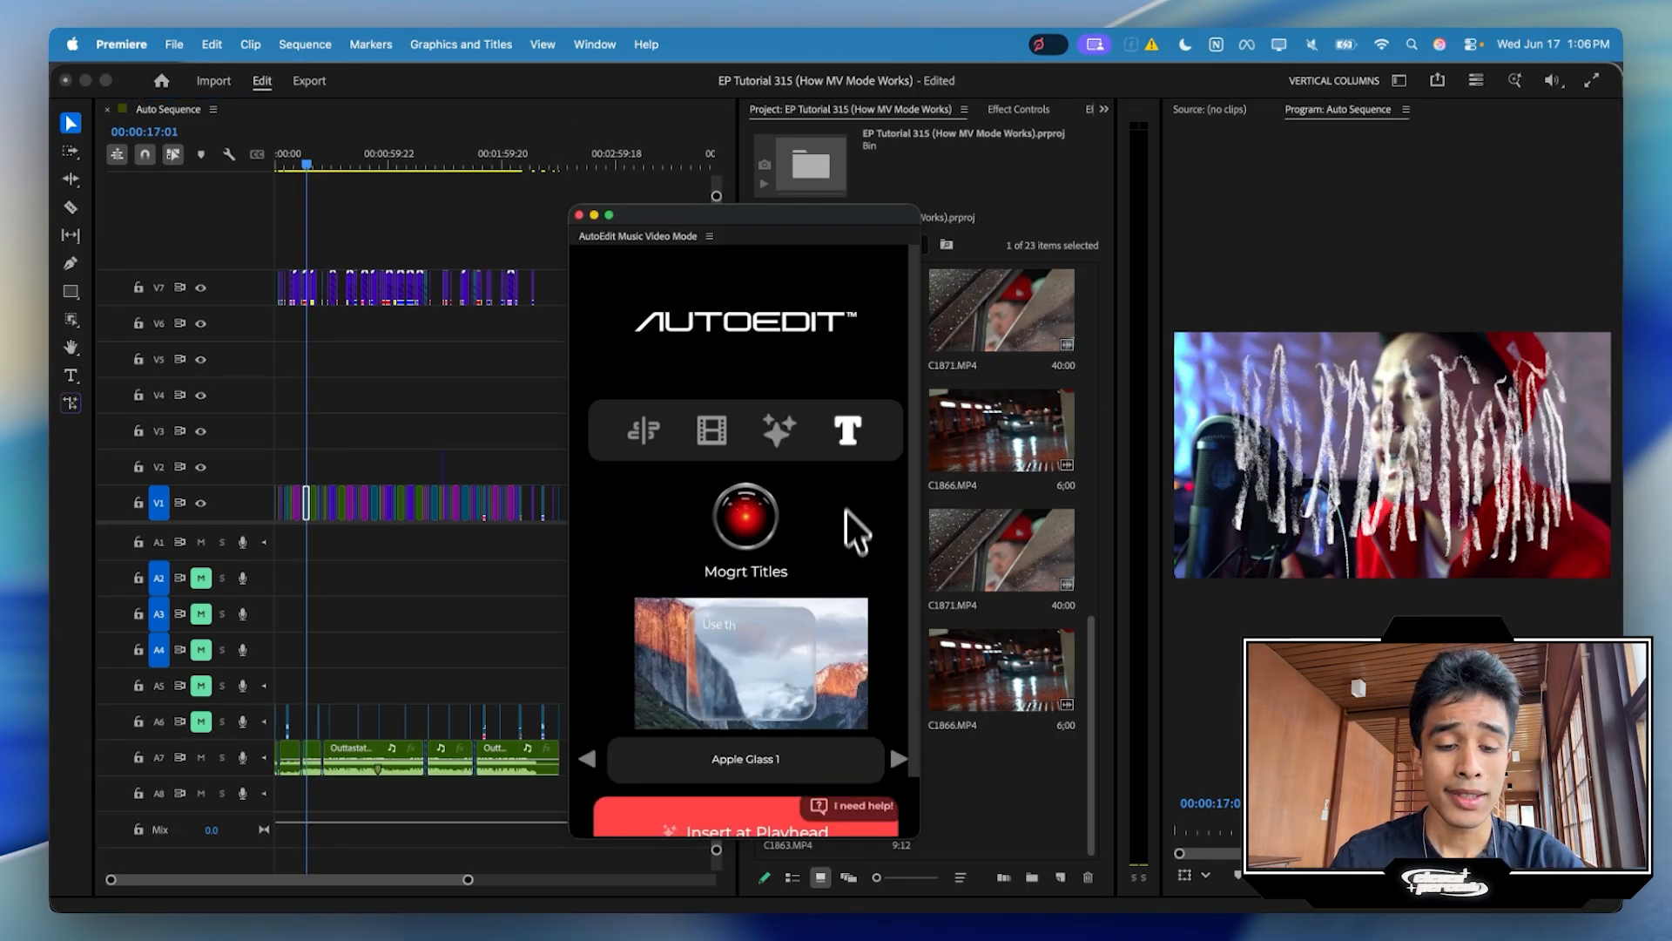
pyautogui.scroll(-2, 844, 497)
pyautogui.click(590, 697)
pyautogui.click(591, 701)
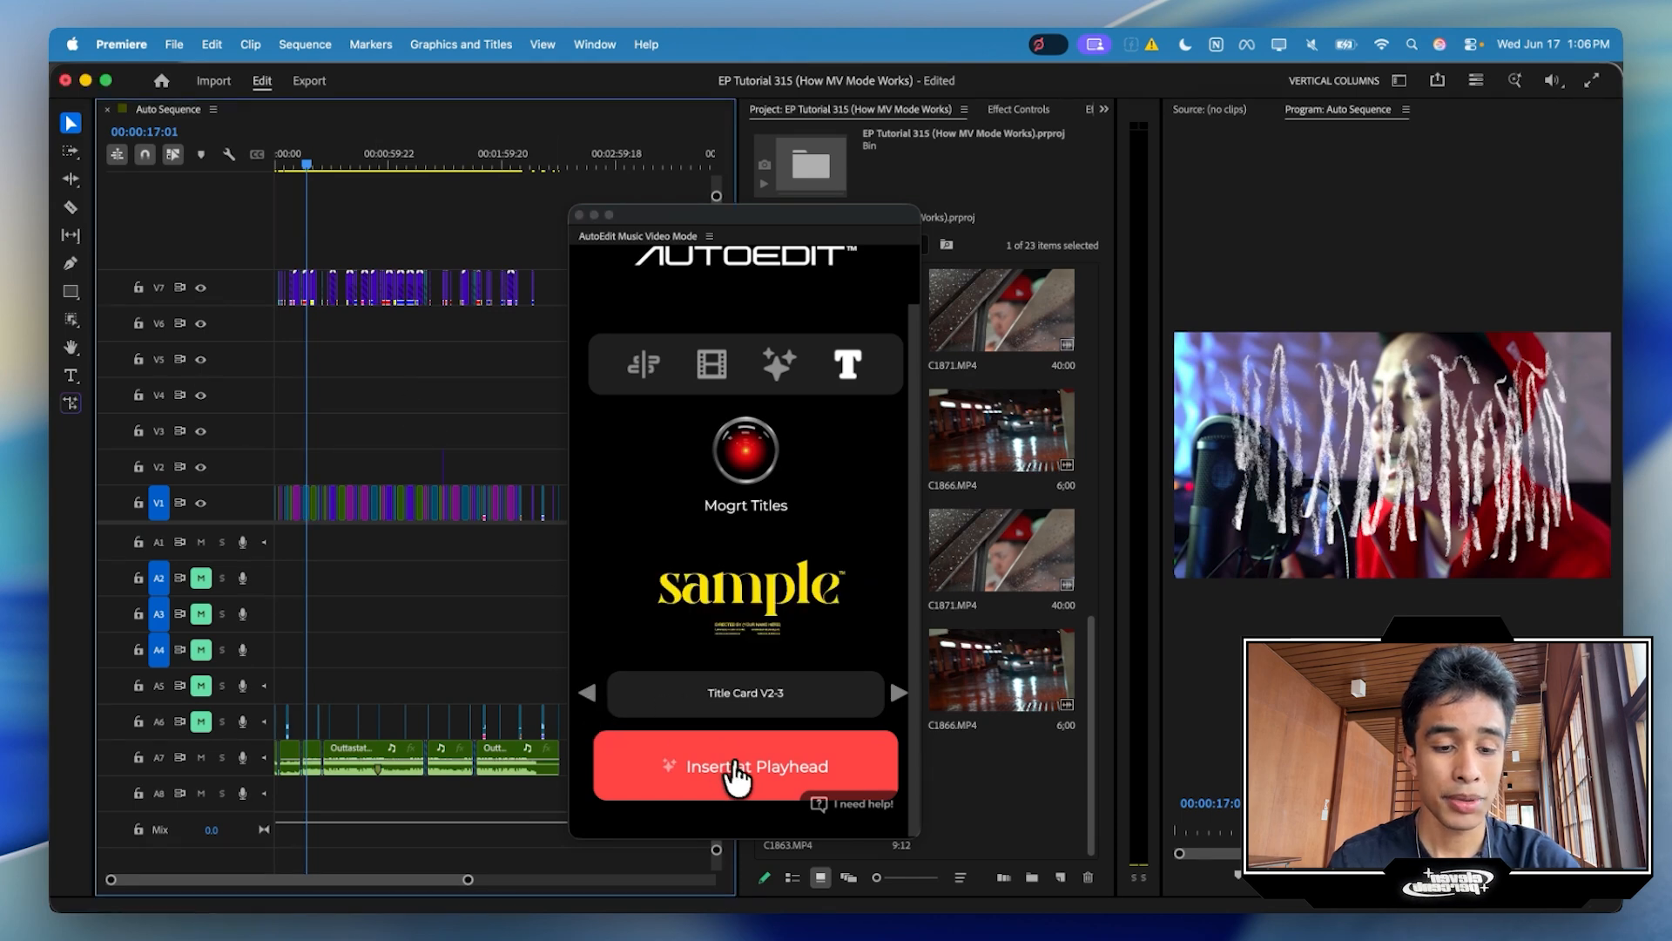
pyautogui.click(736, 775)
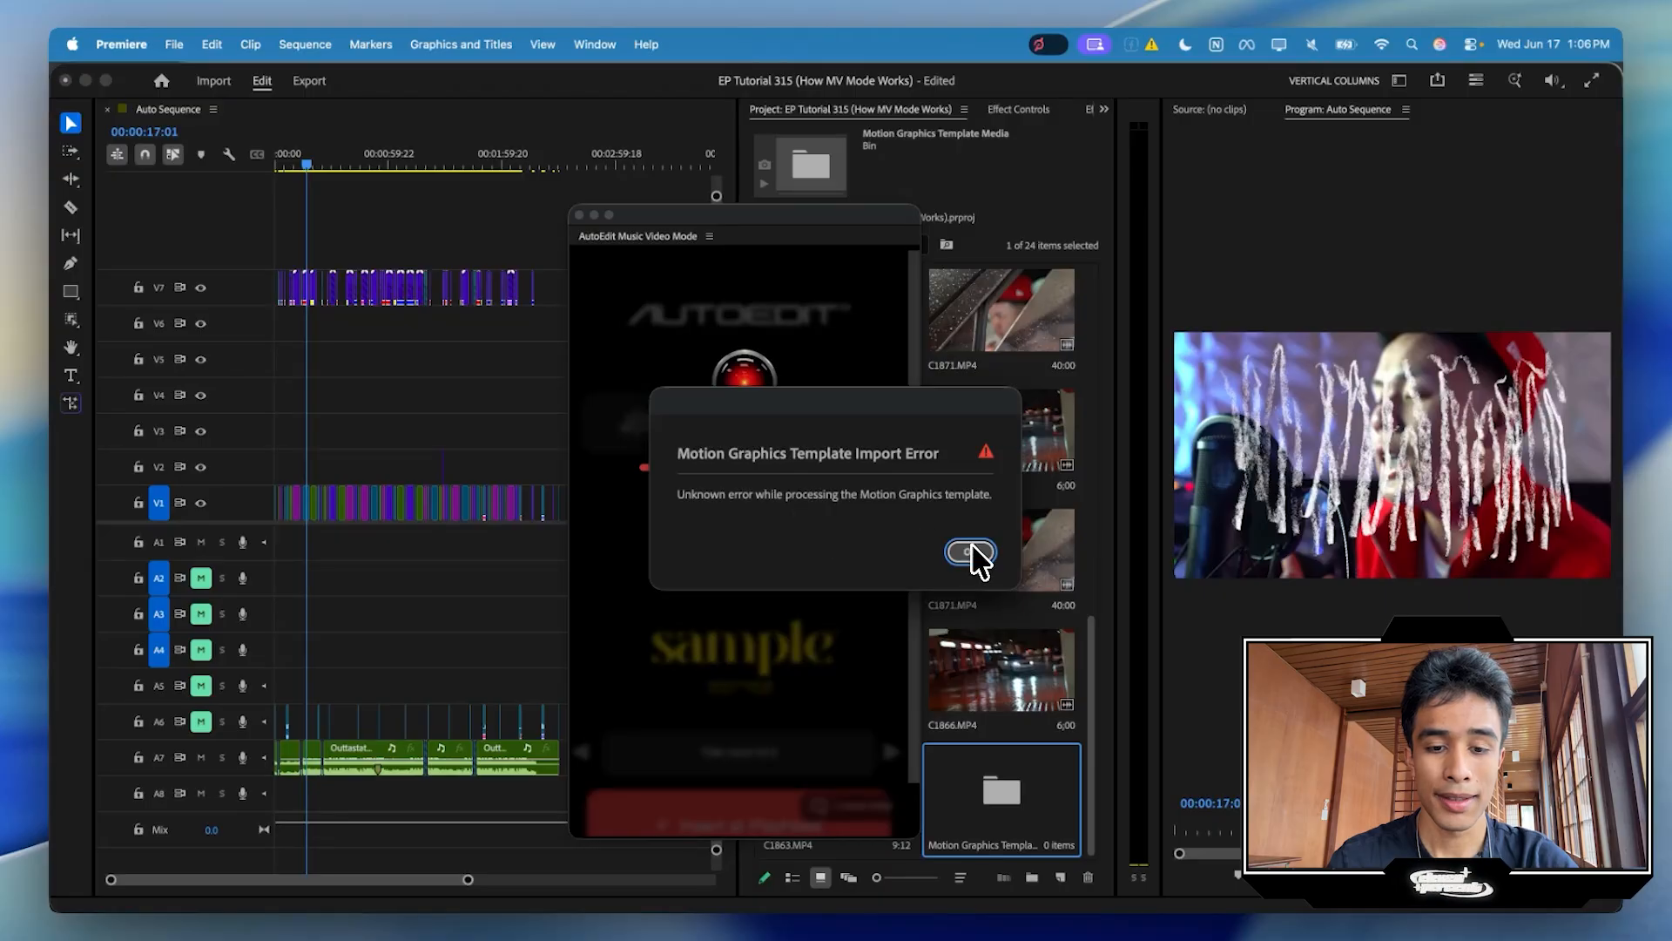
pyautogui.click(971, 553)
pyautogui.click(338, 146)
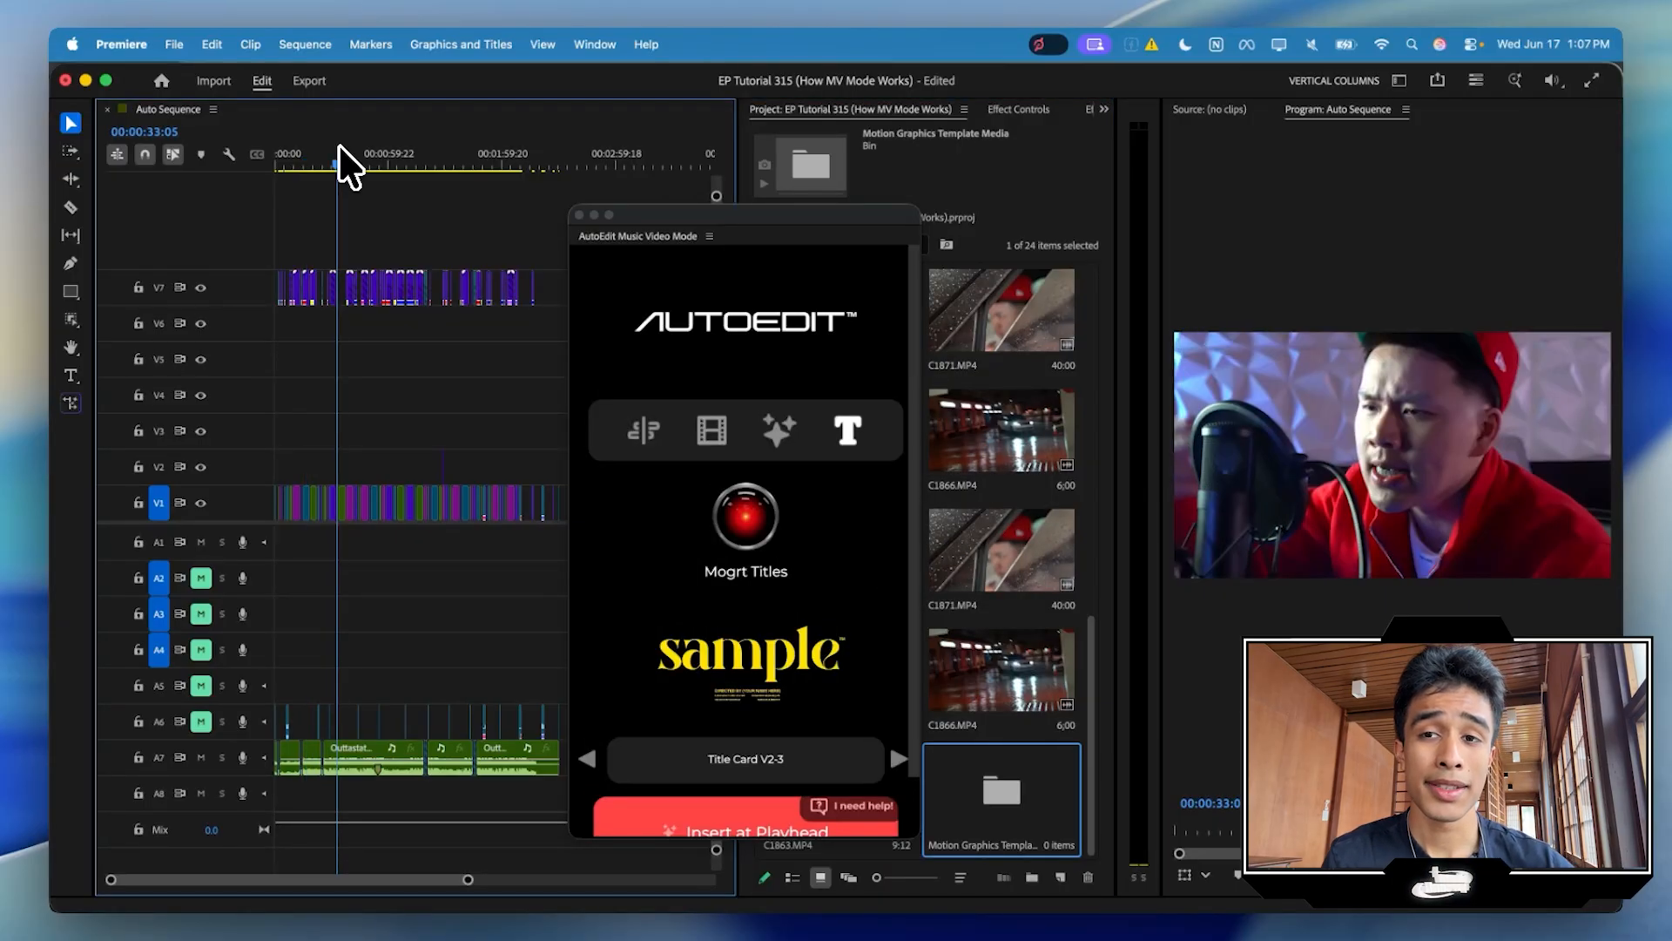